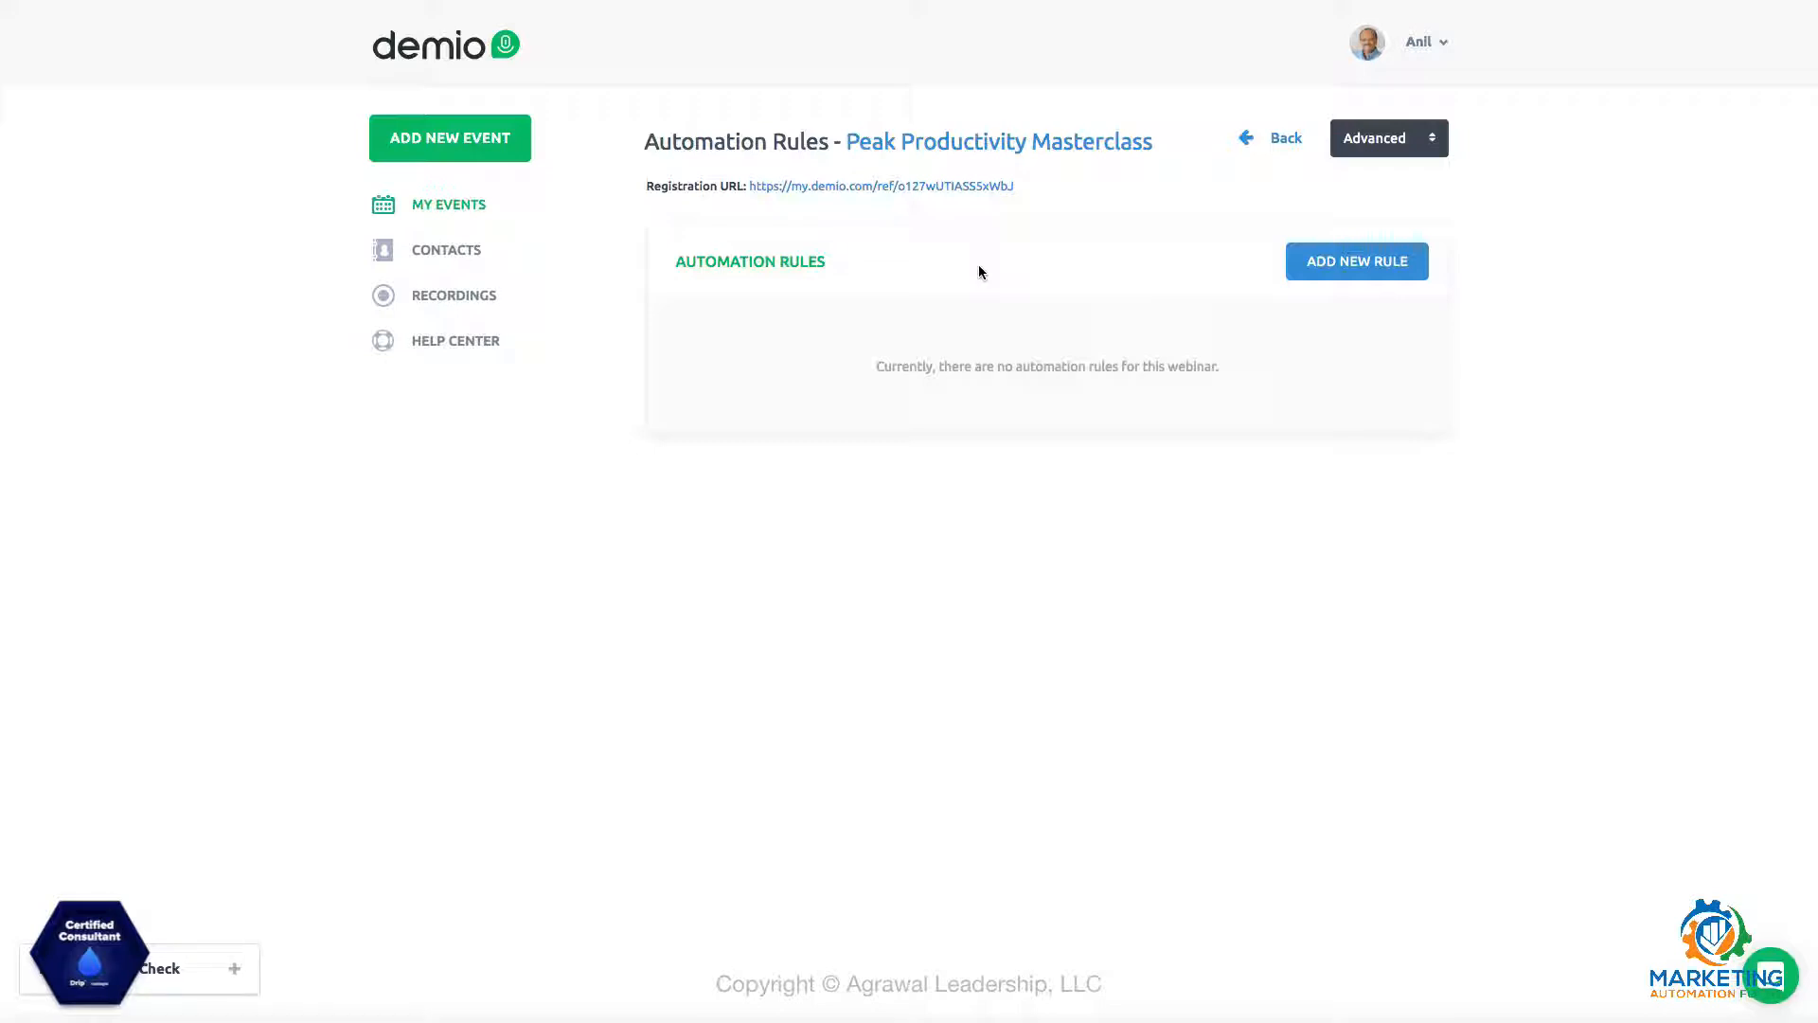
click(1434, 144)
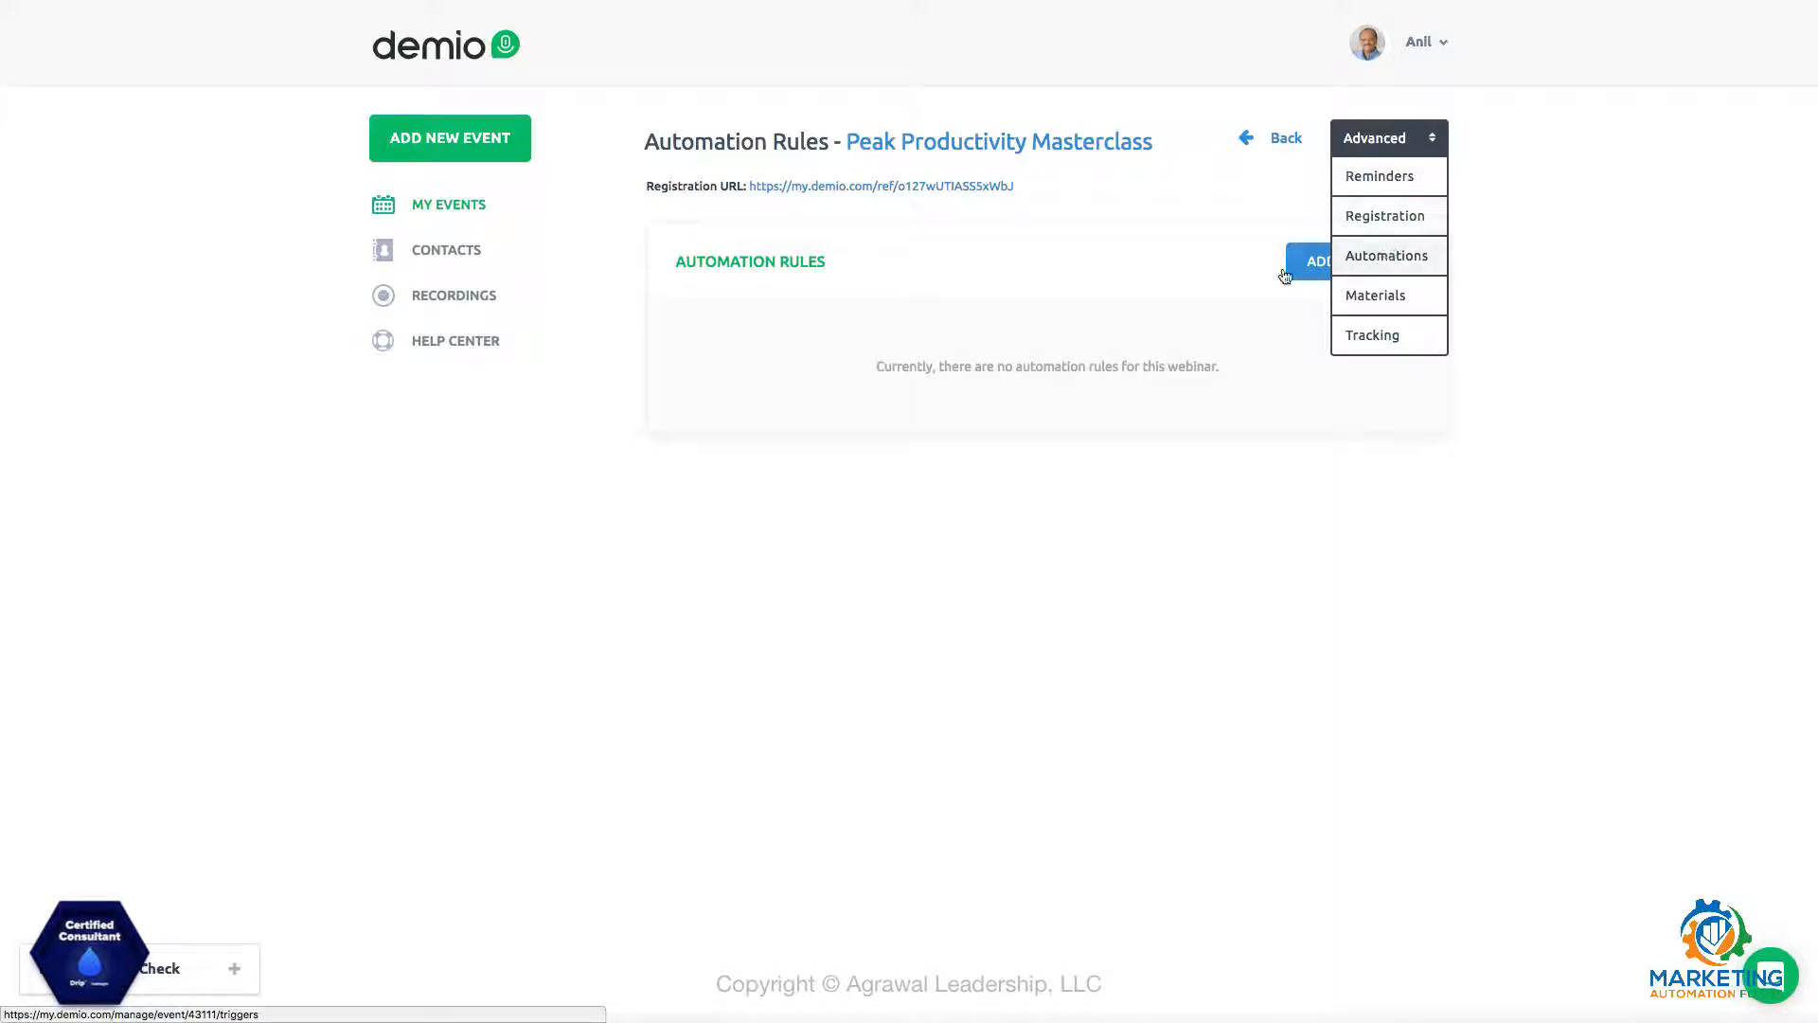
click(1207, 319)
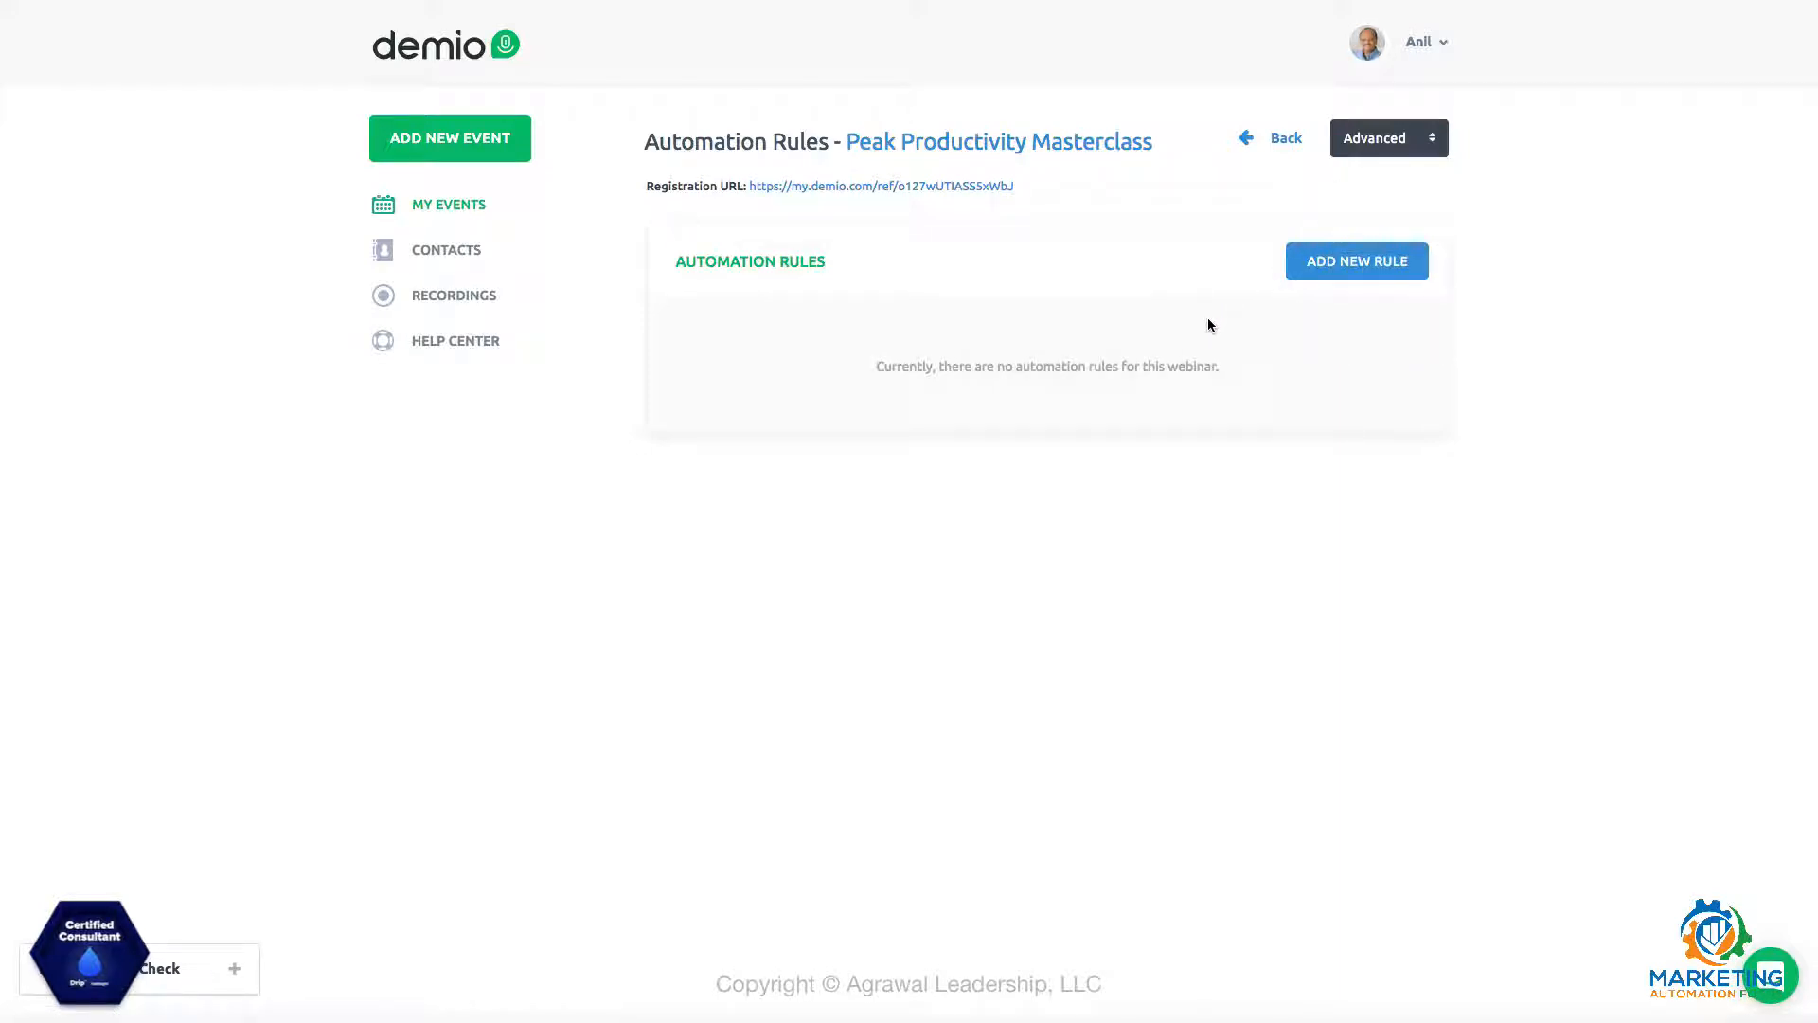
Start a new automation rule and examine the options for the Registers, Does not attend, Joins Late and Leaves Early triggers.
click(1324, 270)
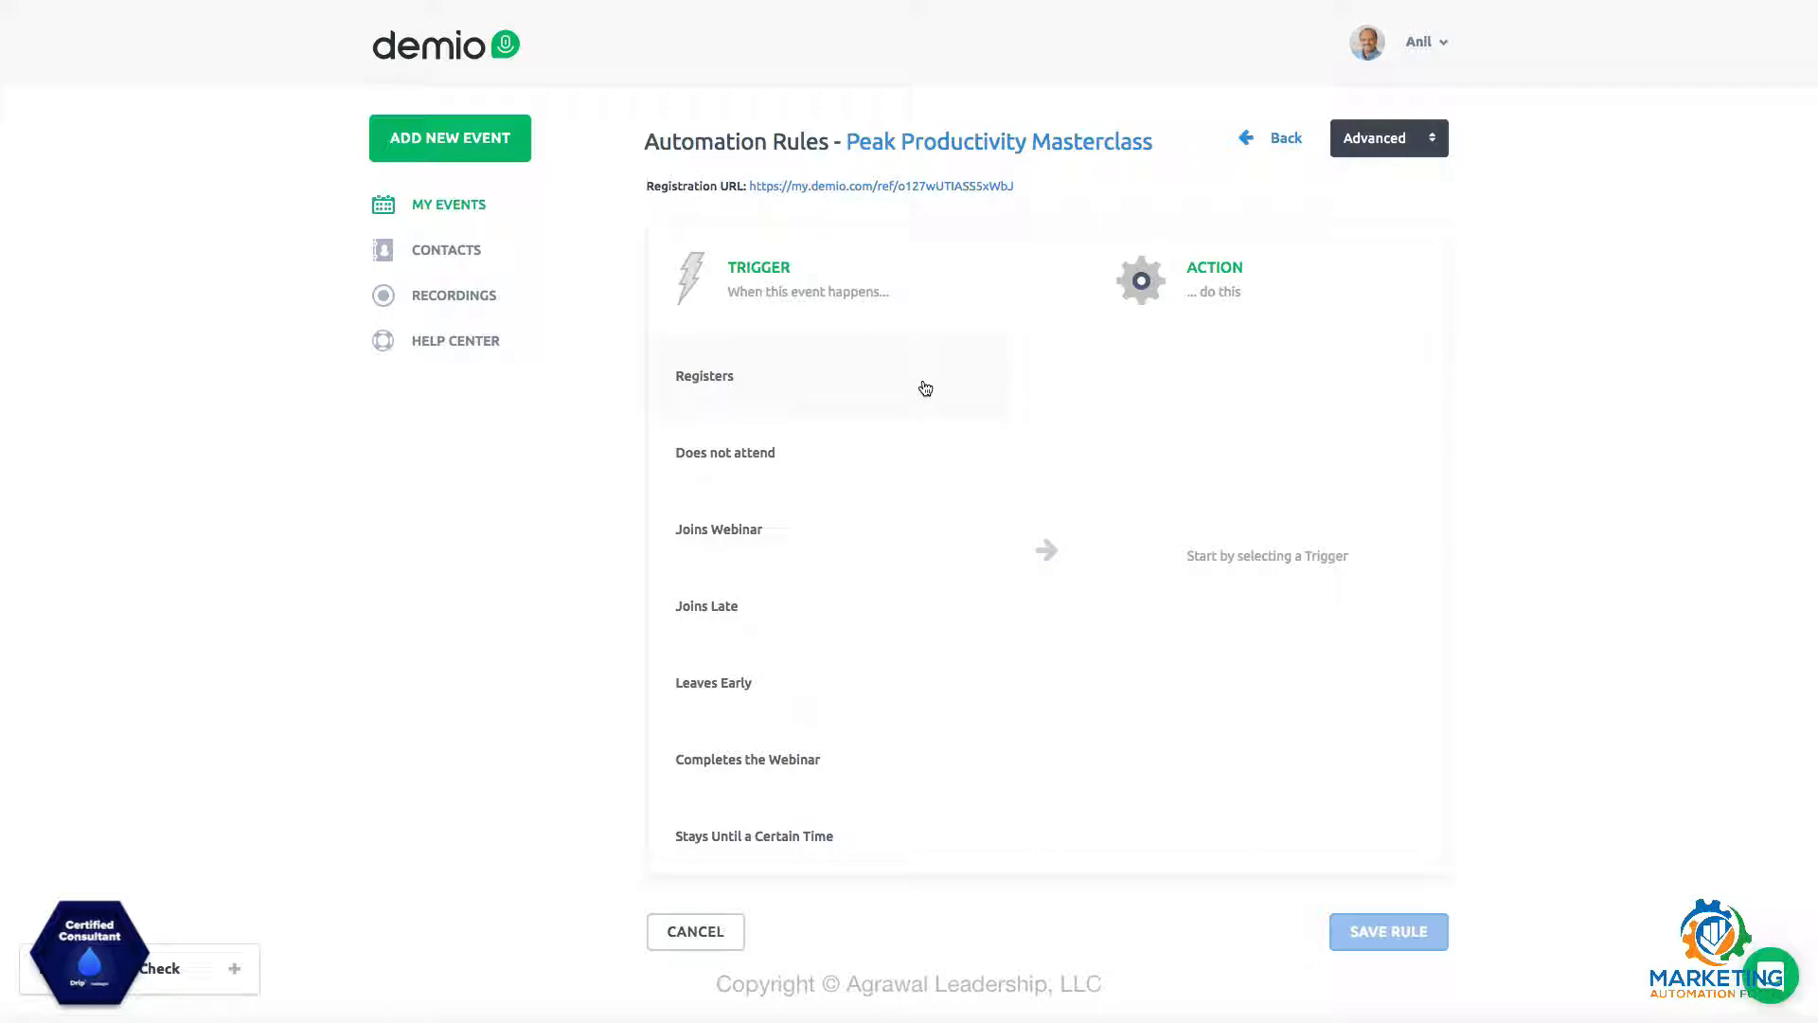
click(769, 388)
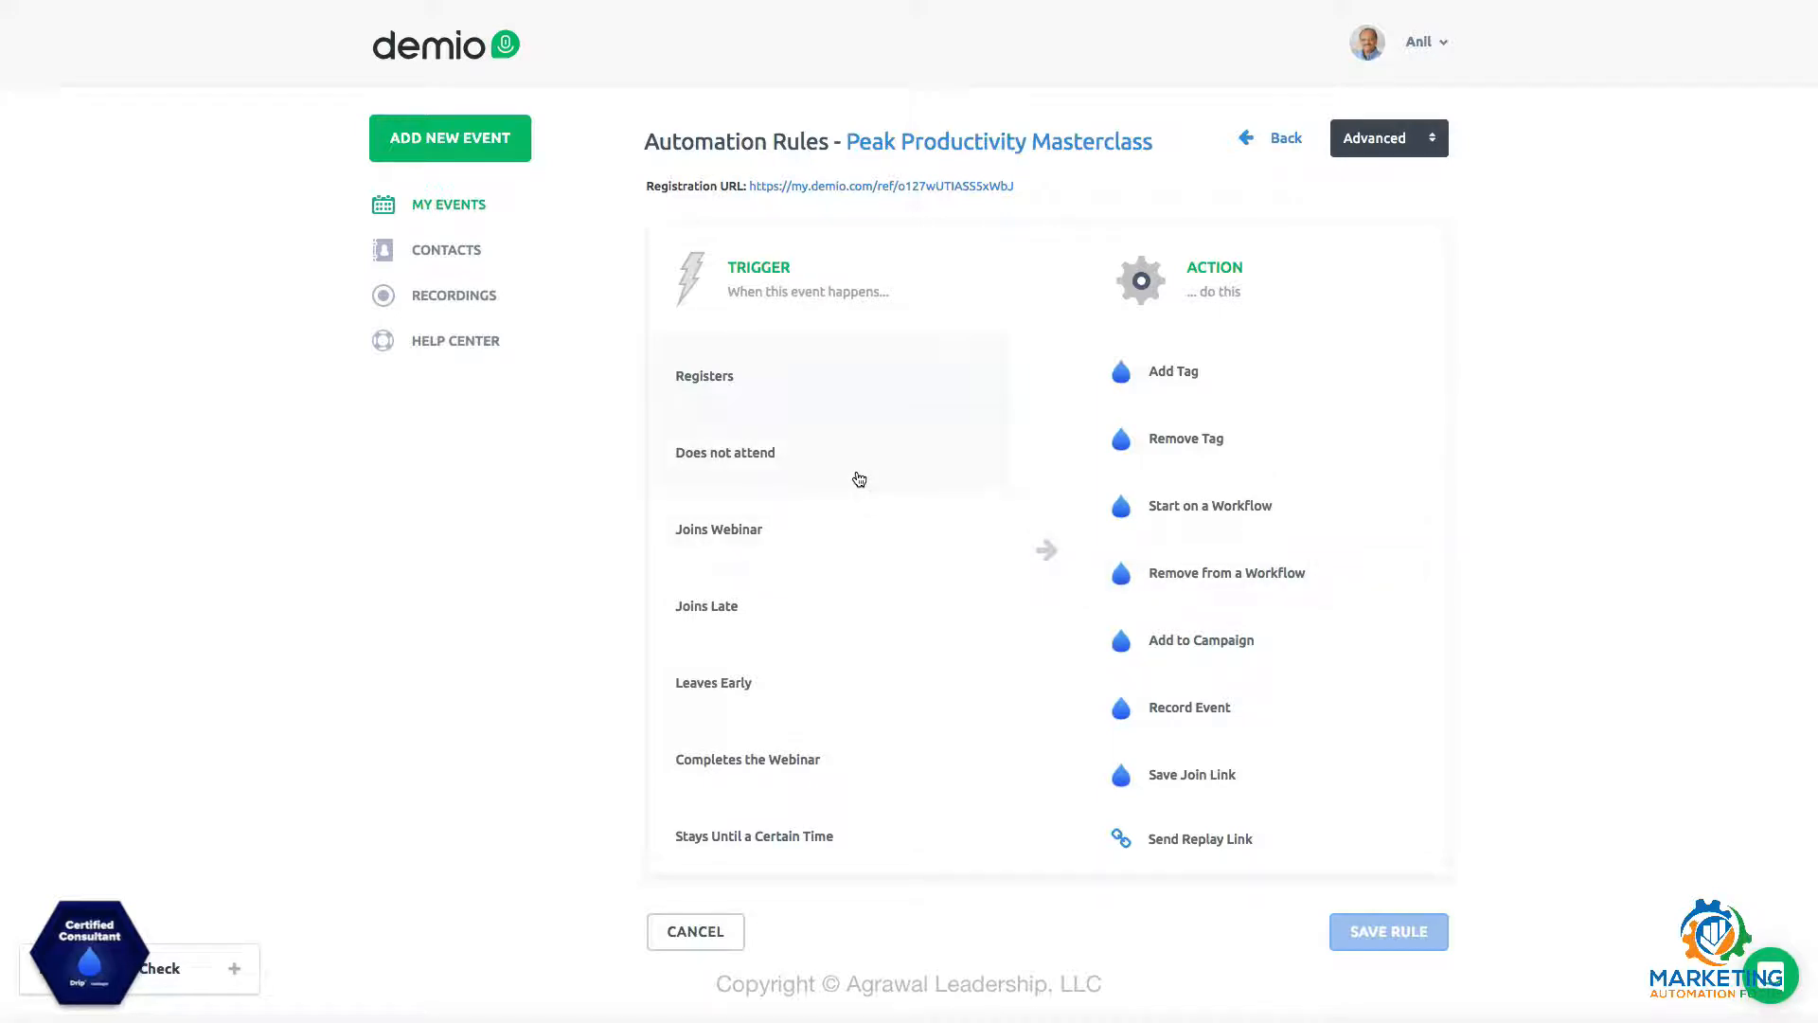
click(824, 475)
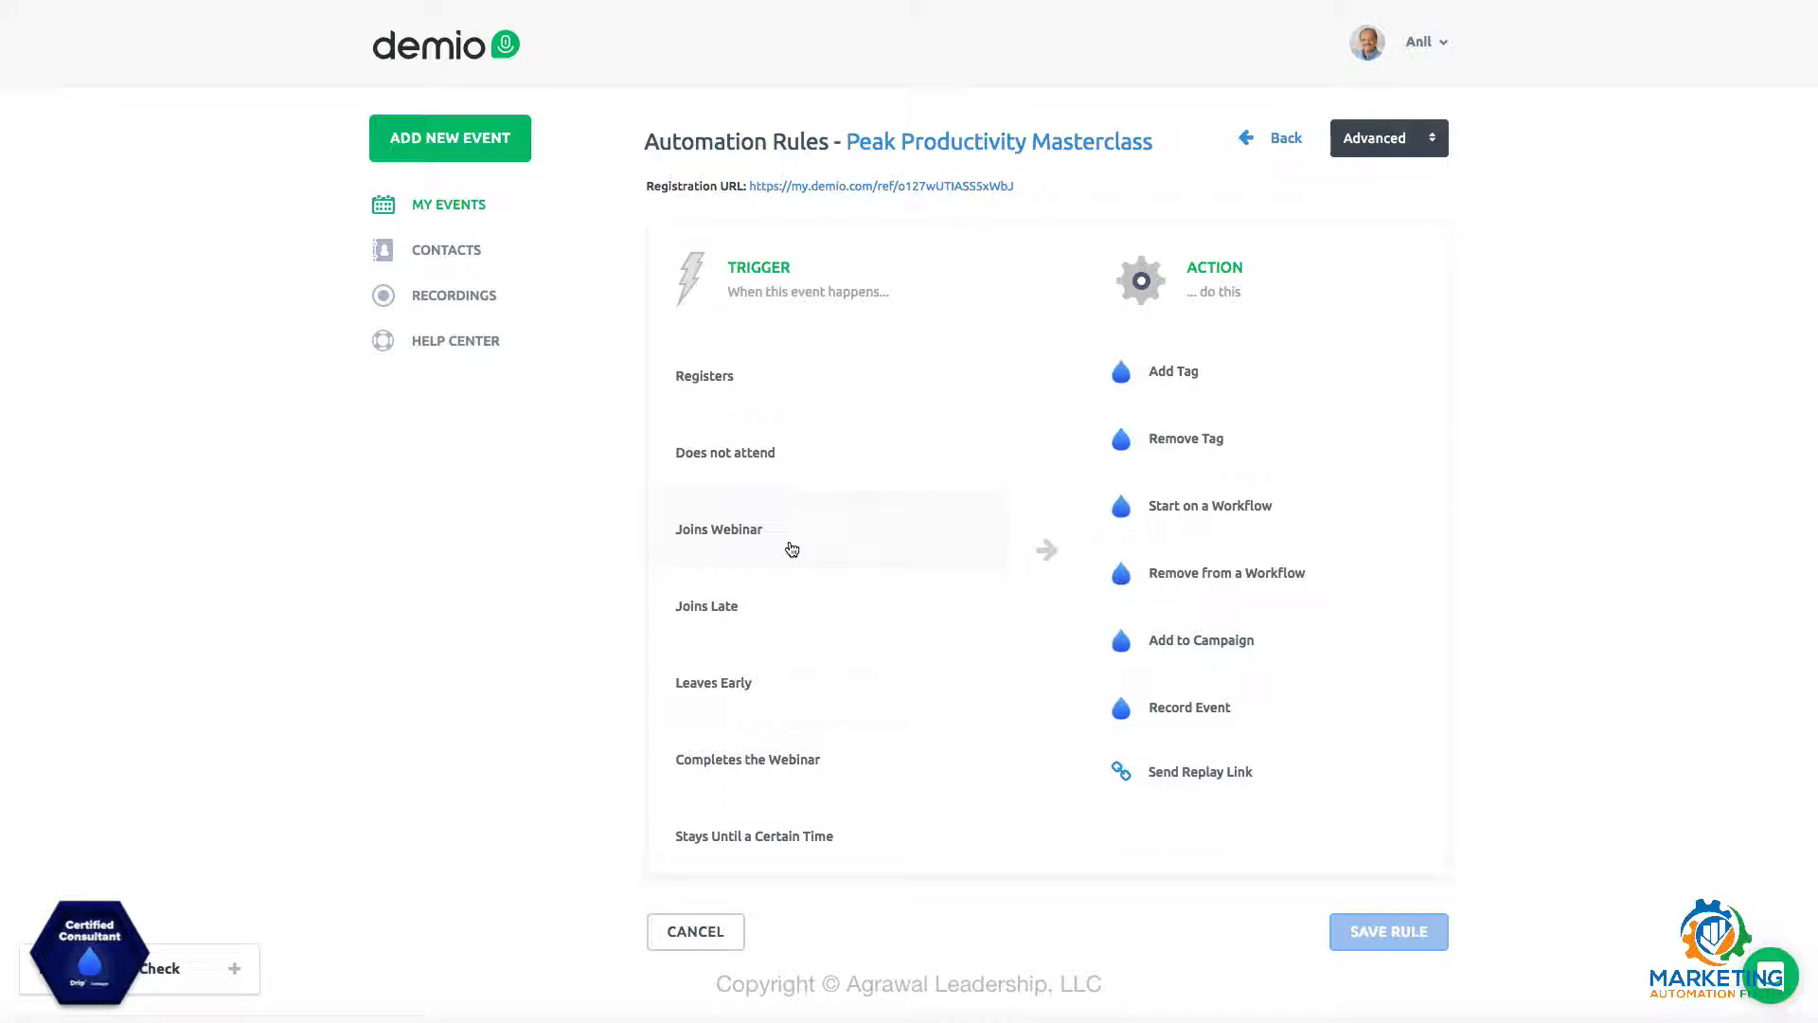
click(761, 615)
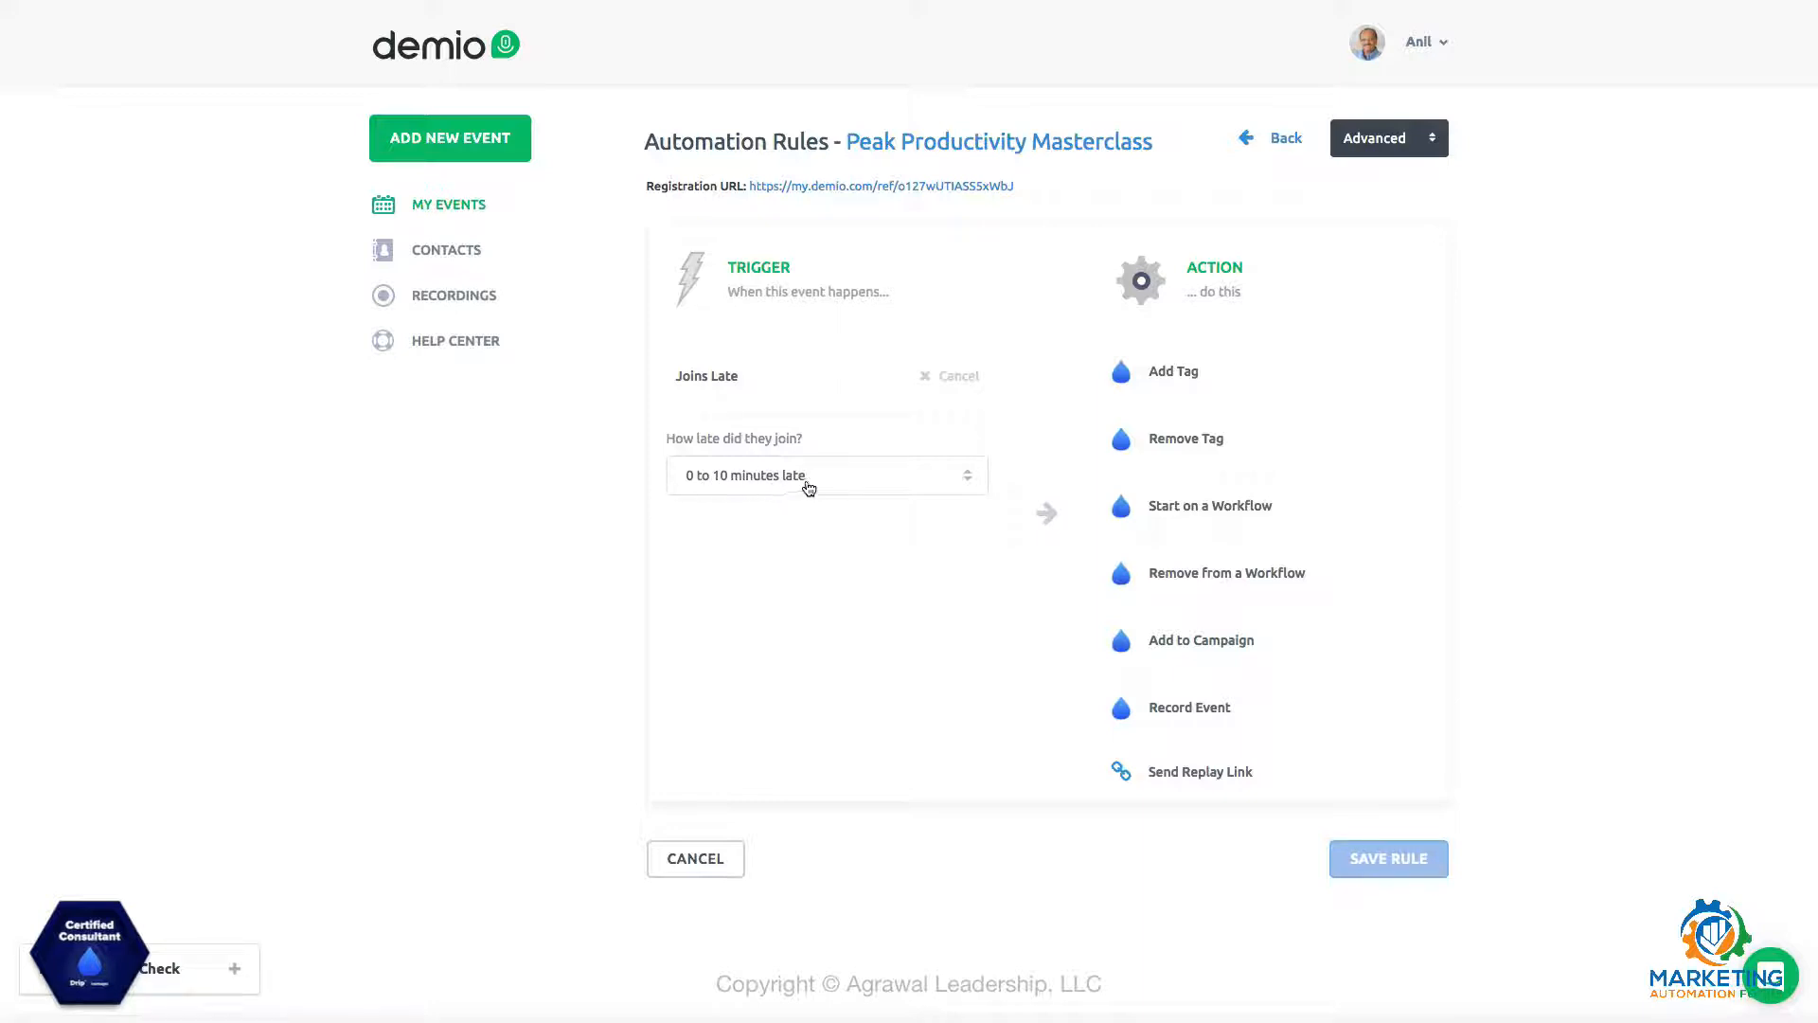
click(952, 377)
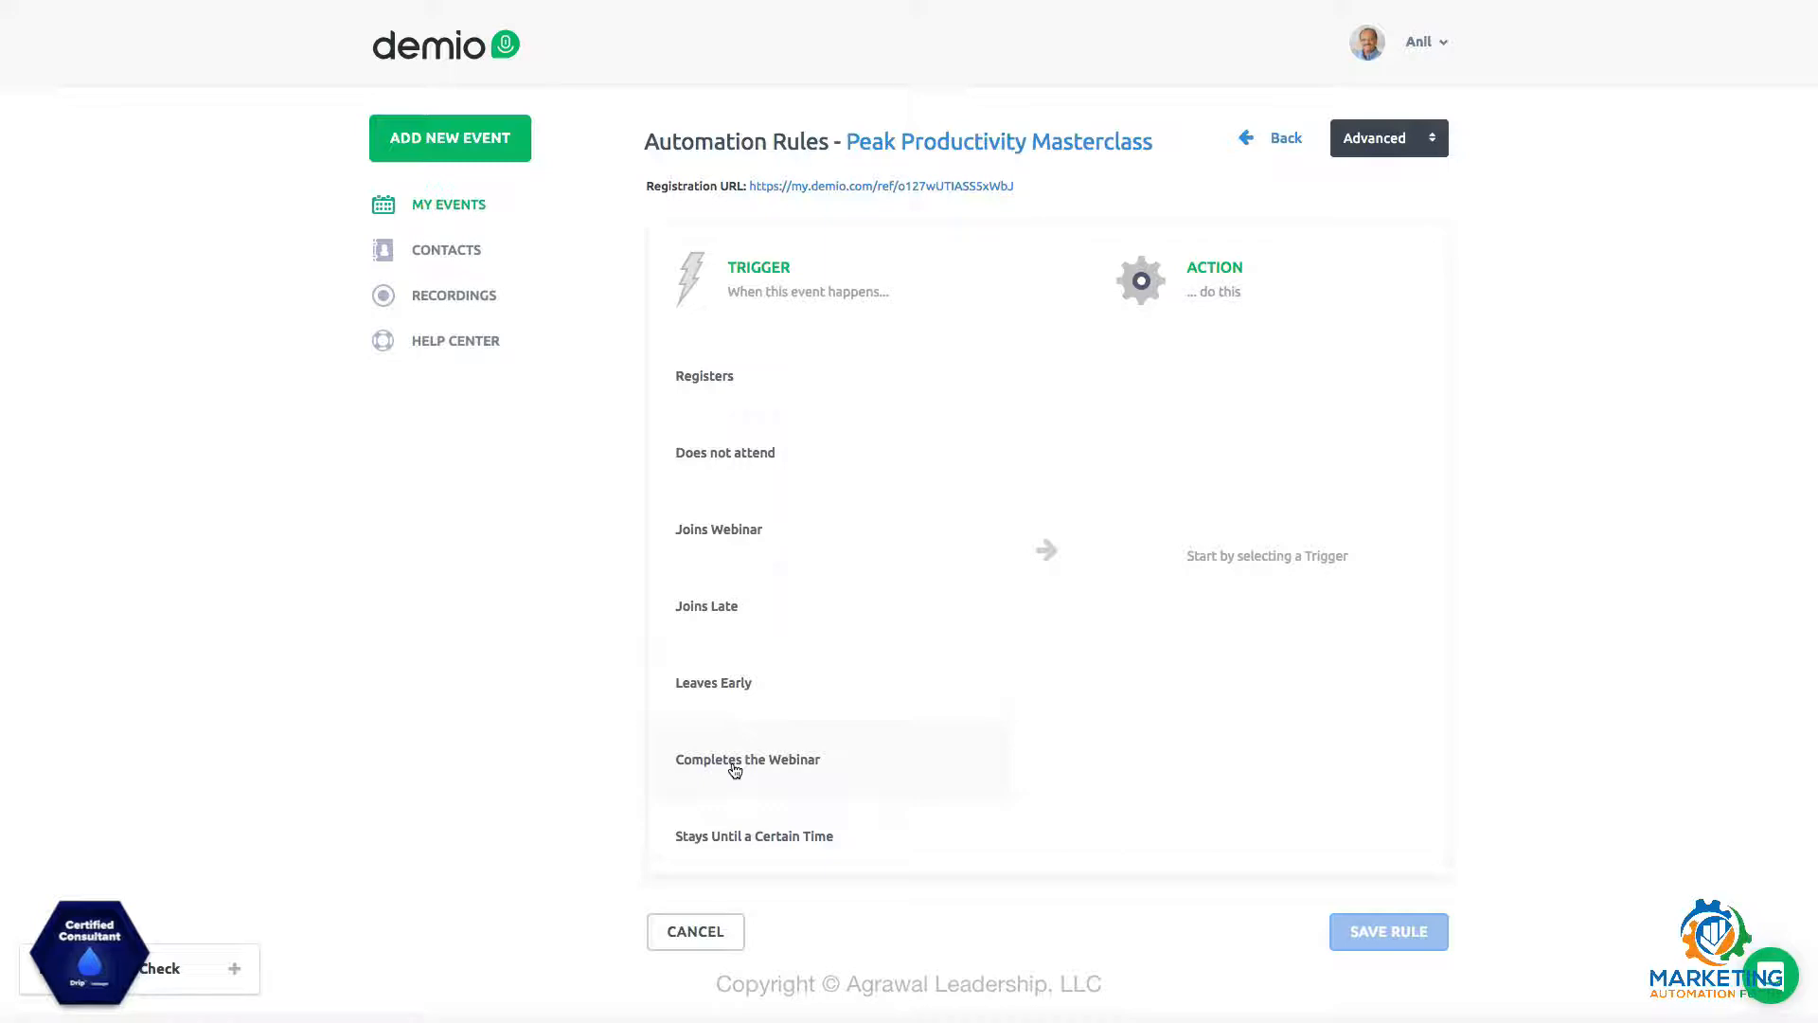
click(724, 704)
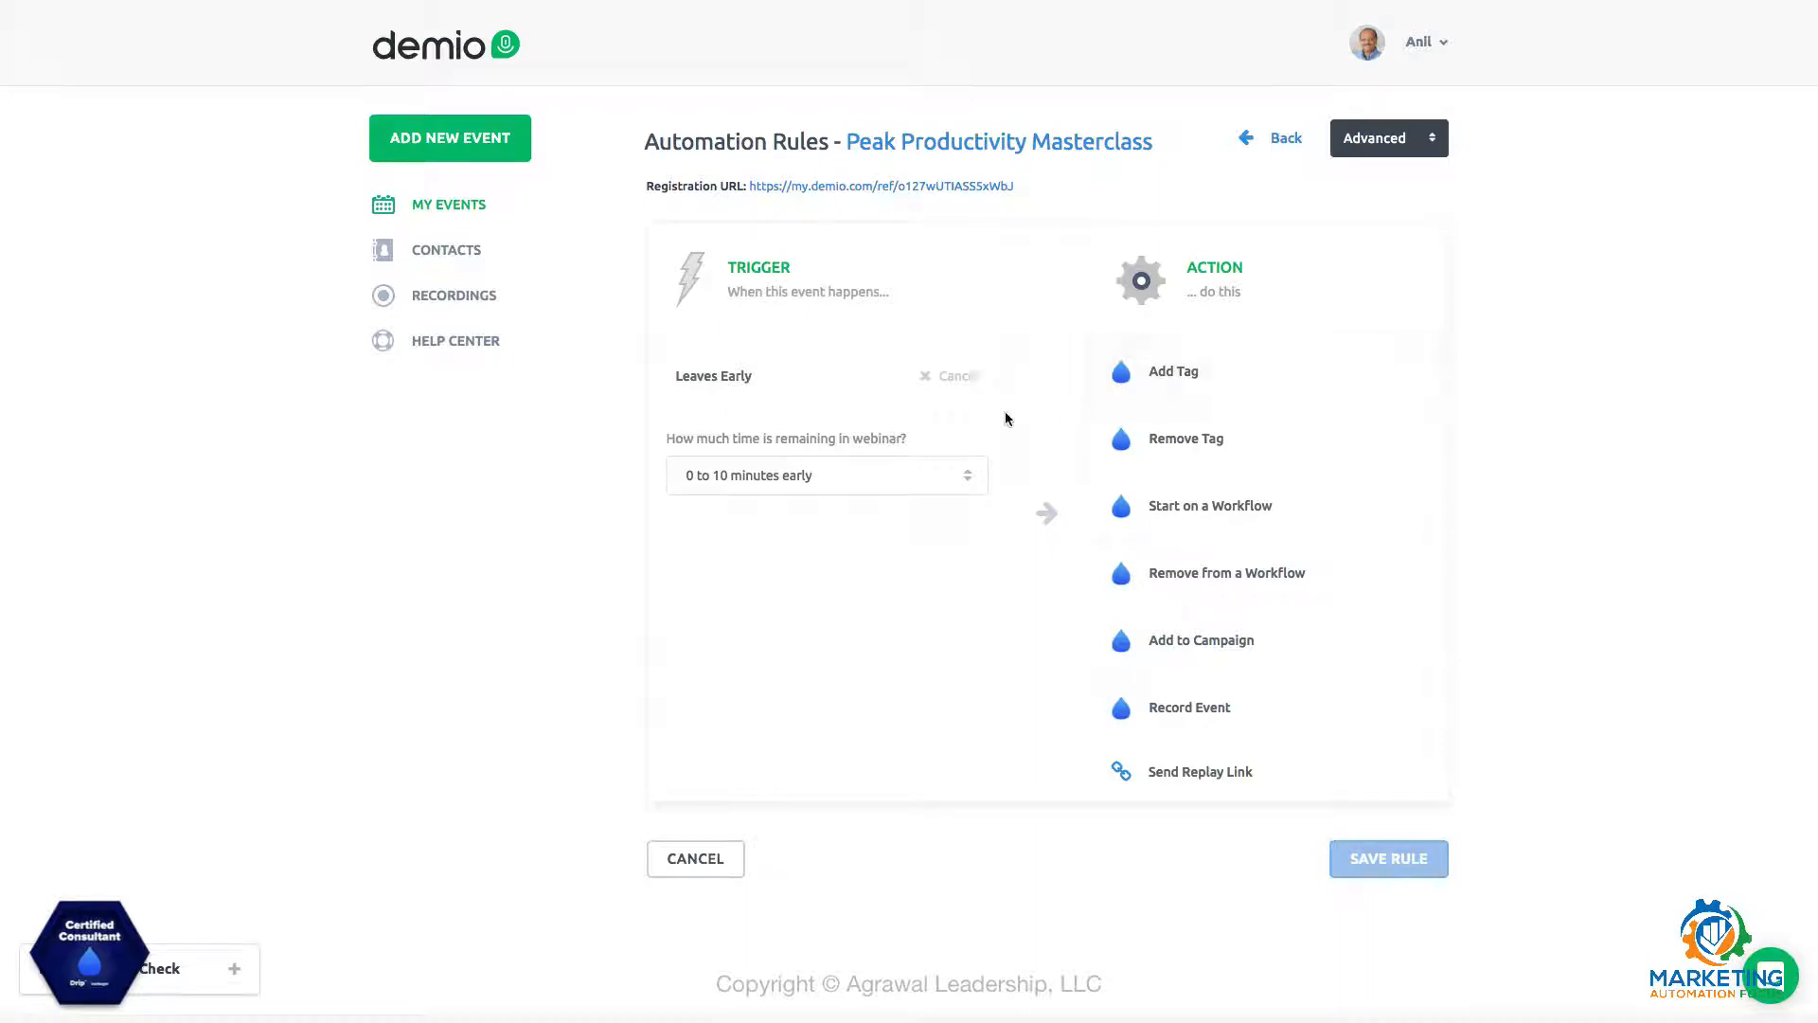
click(947, 382)
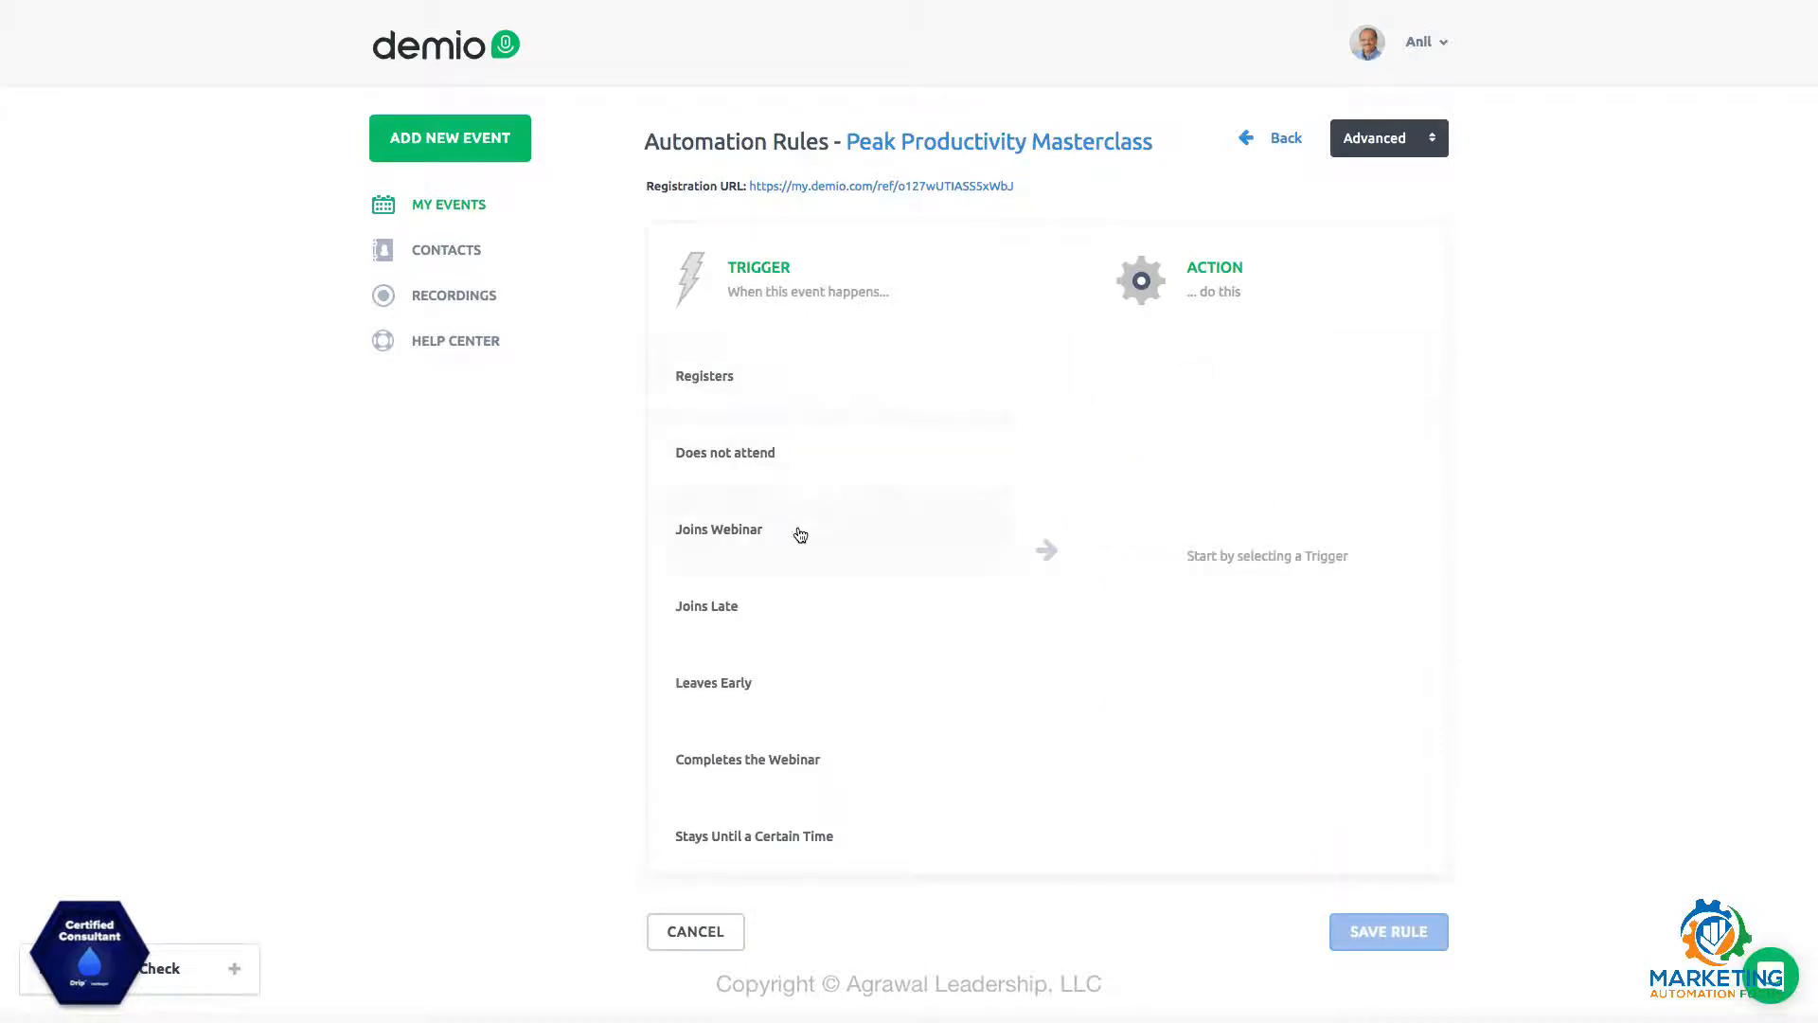
Save an automation rule that adds the Drip tag "Did not attend" when a registrant does not attend.
click(747, 462)
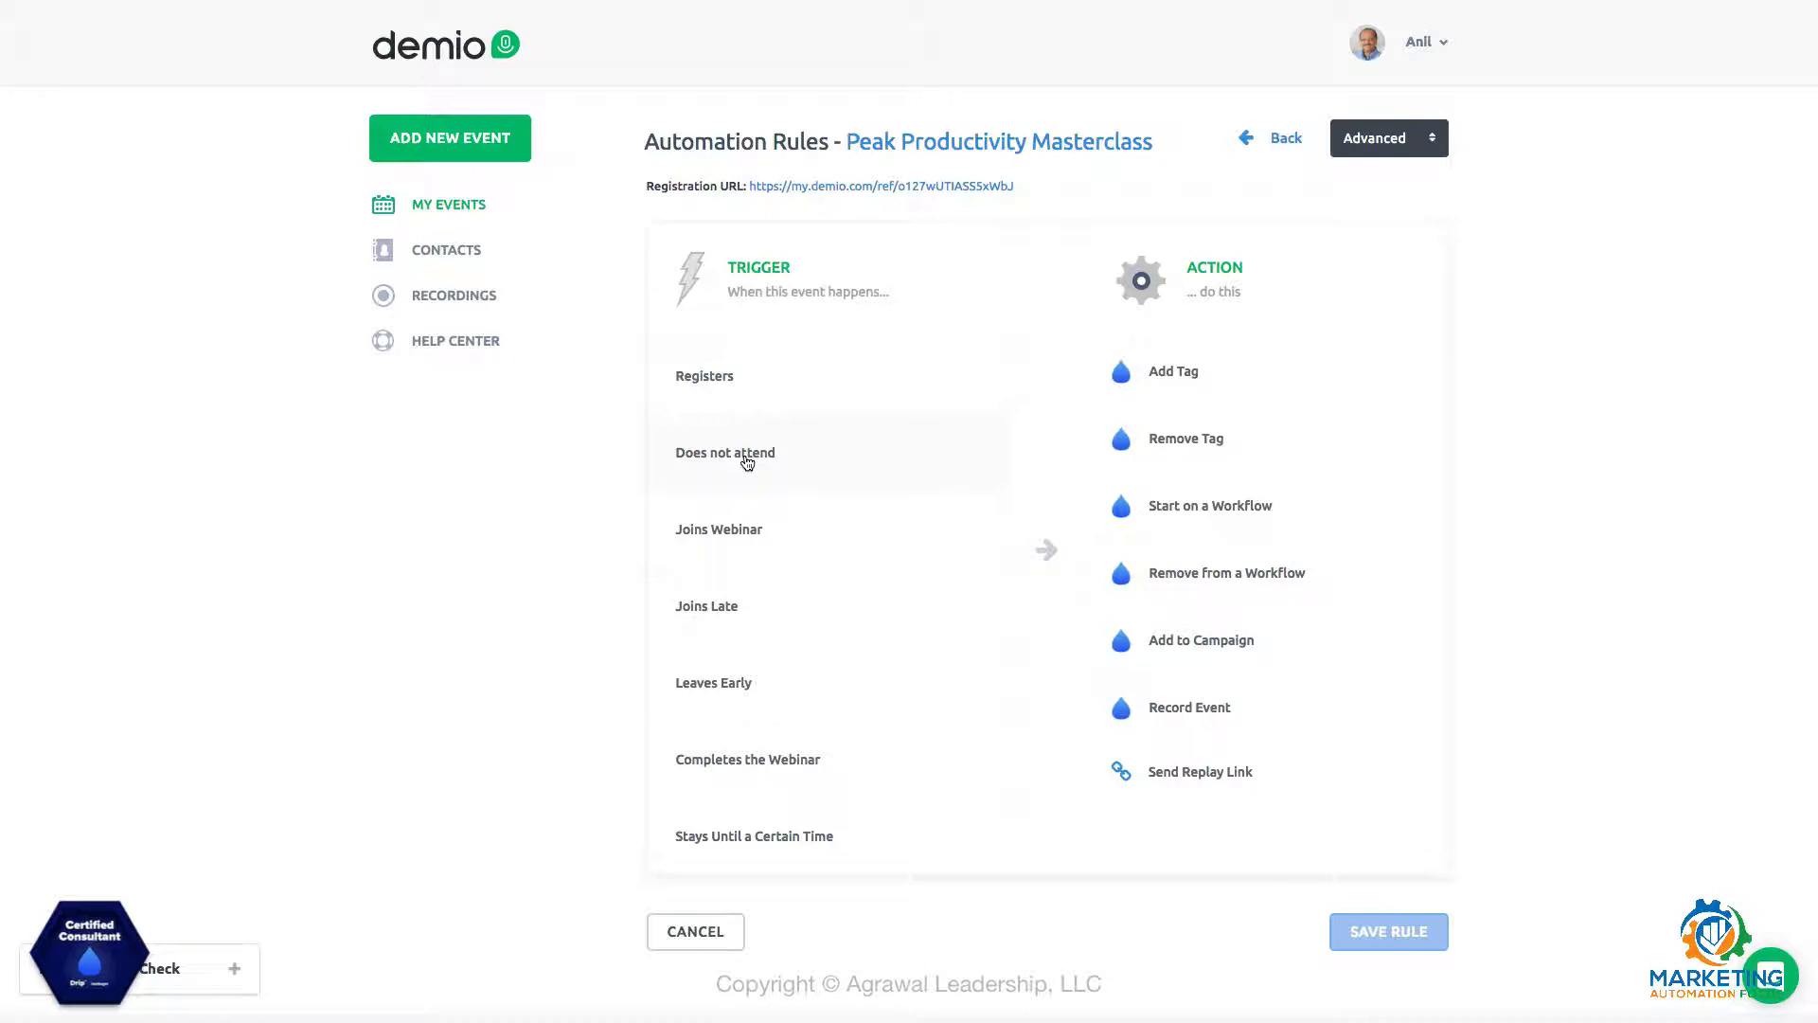
click(1163, 377)
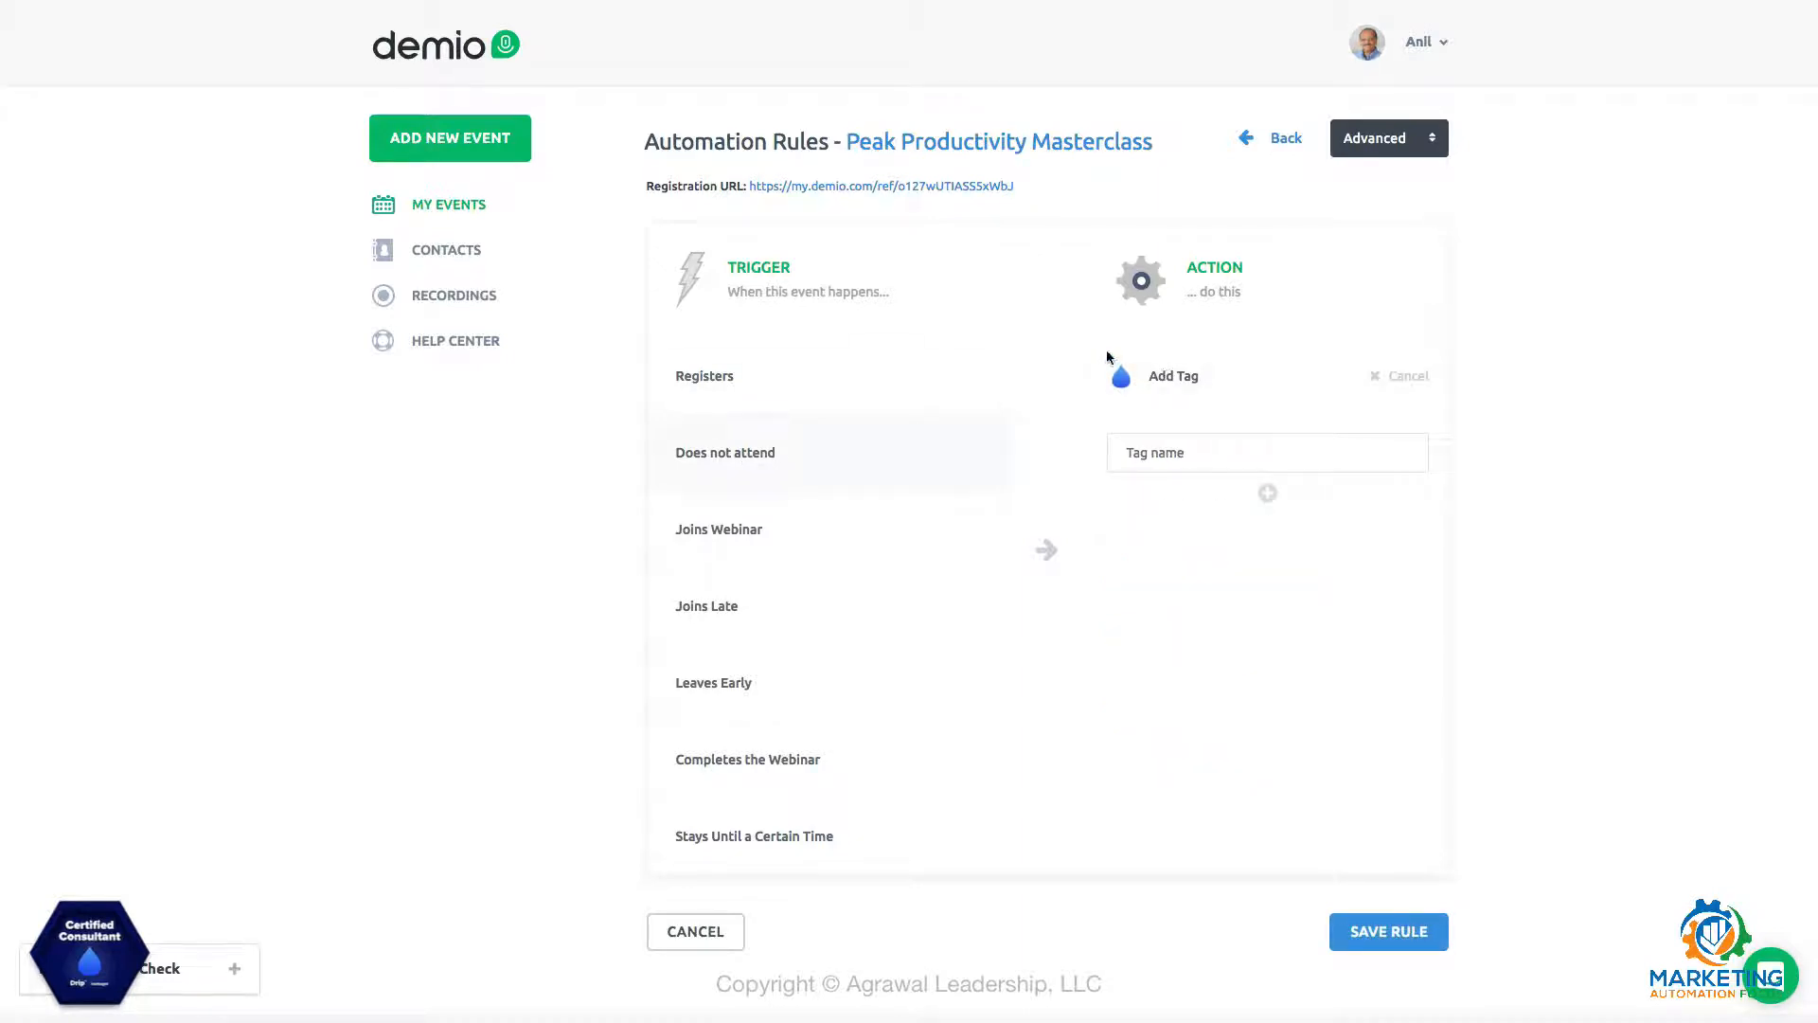
click(1168, 451)
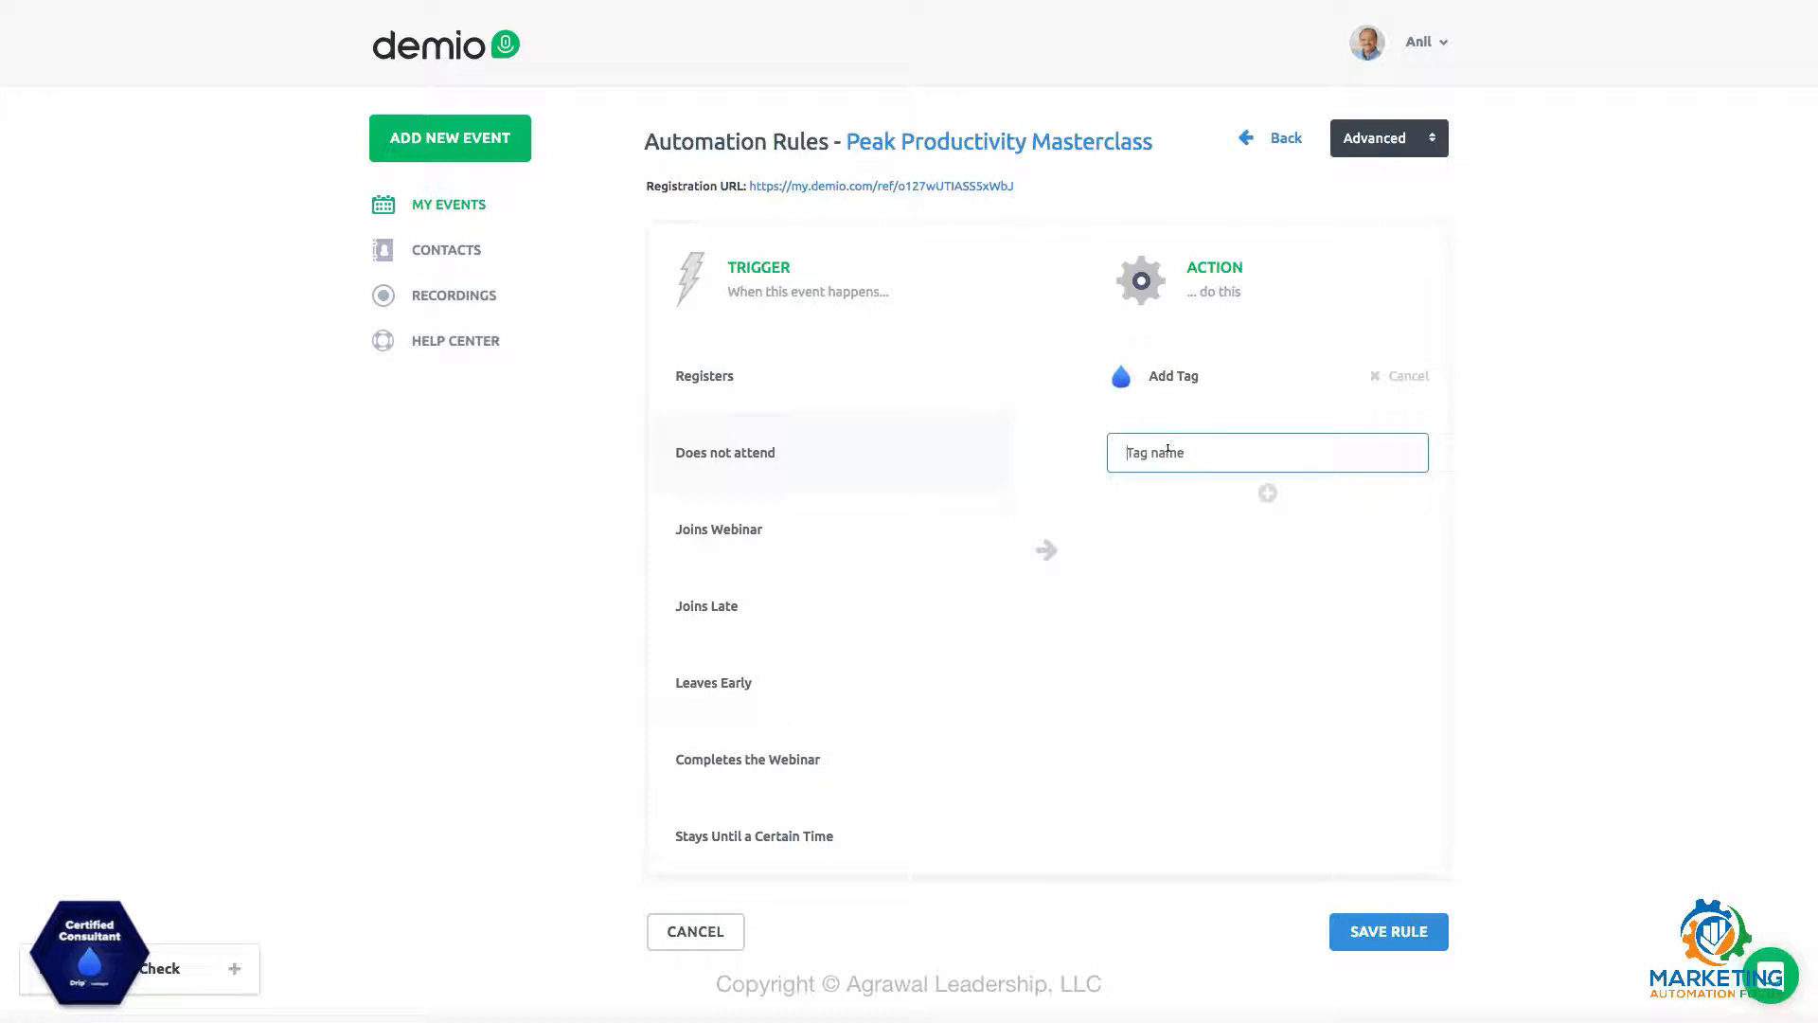
text(Did not attend)
click(1381, 936)
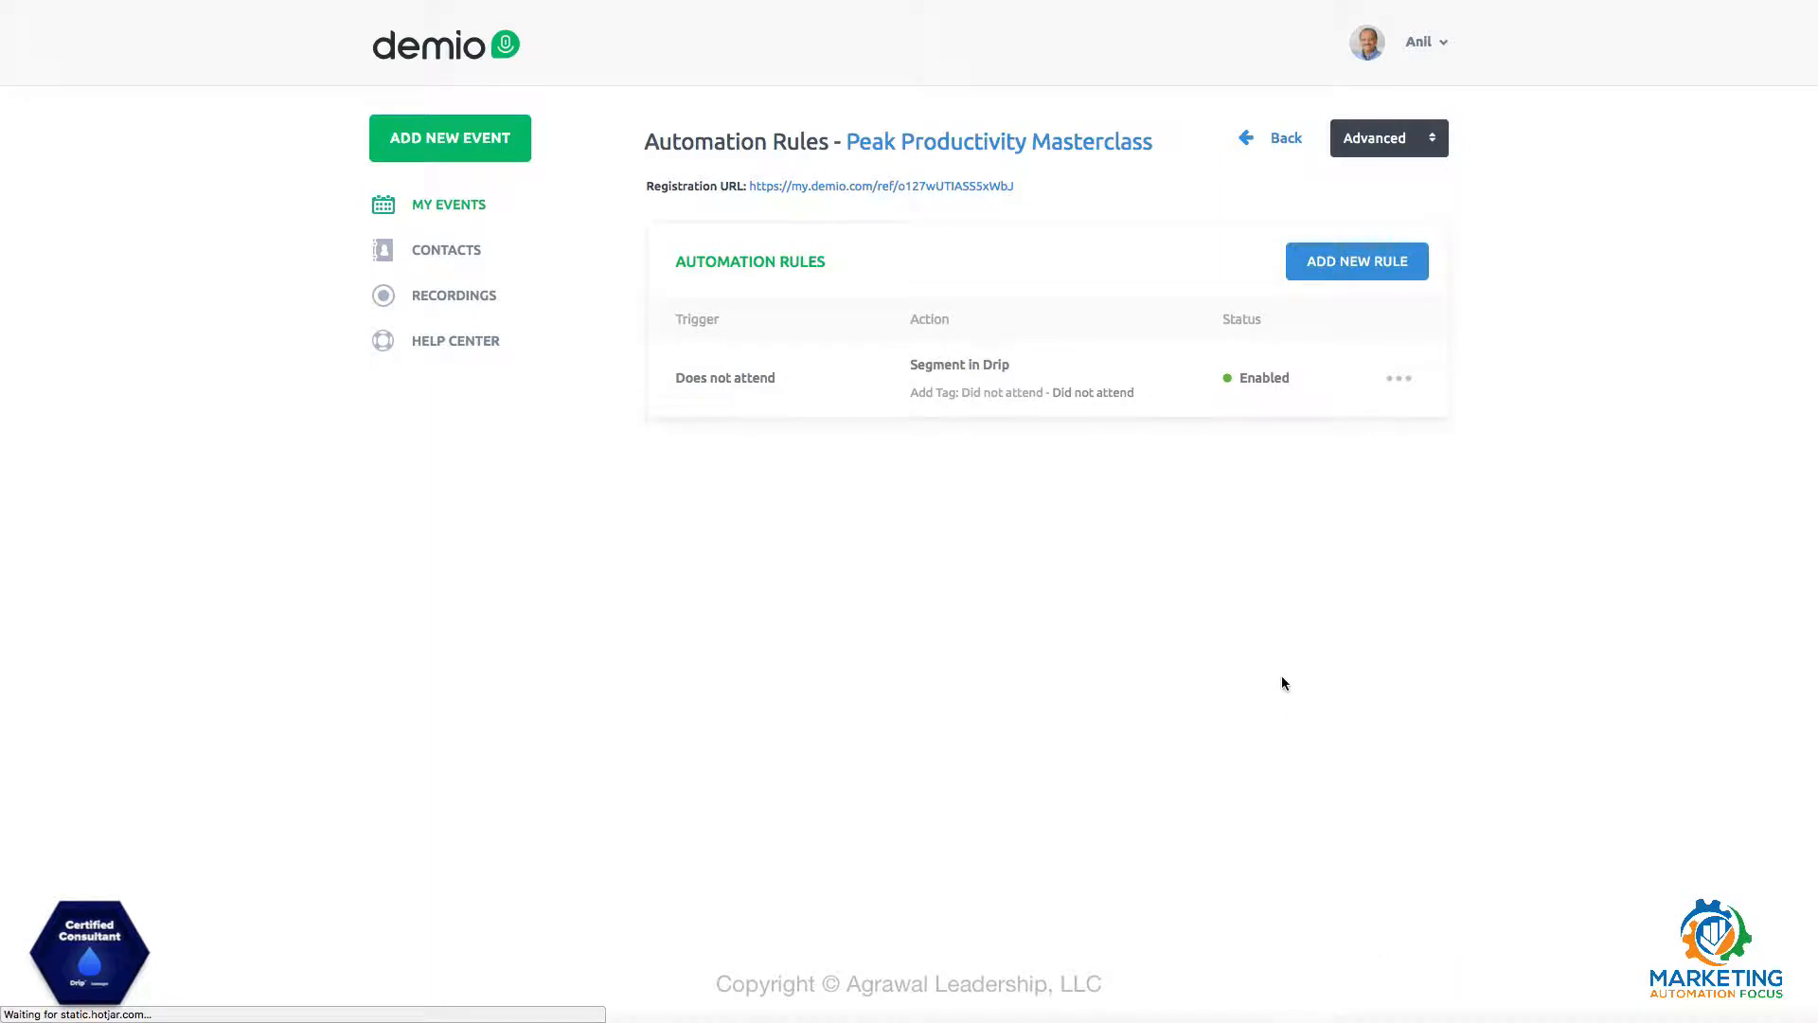
Create and save a second automation rule that adds the Drip tag "Attended webinar" when someone joins the webinar.
click(1345, 264)
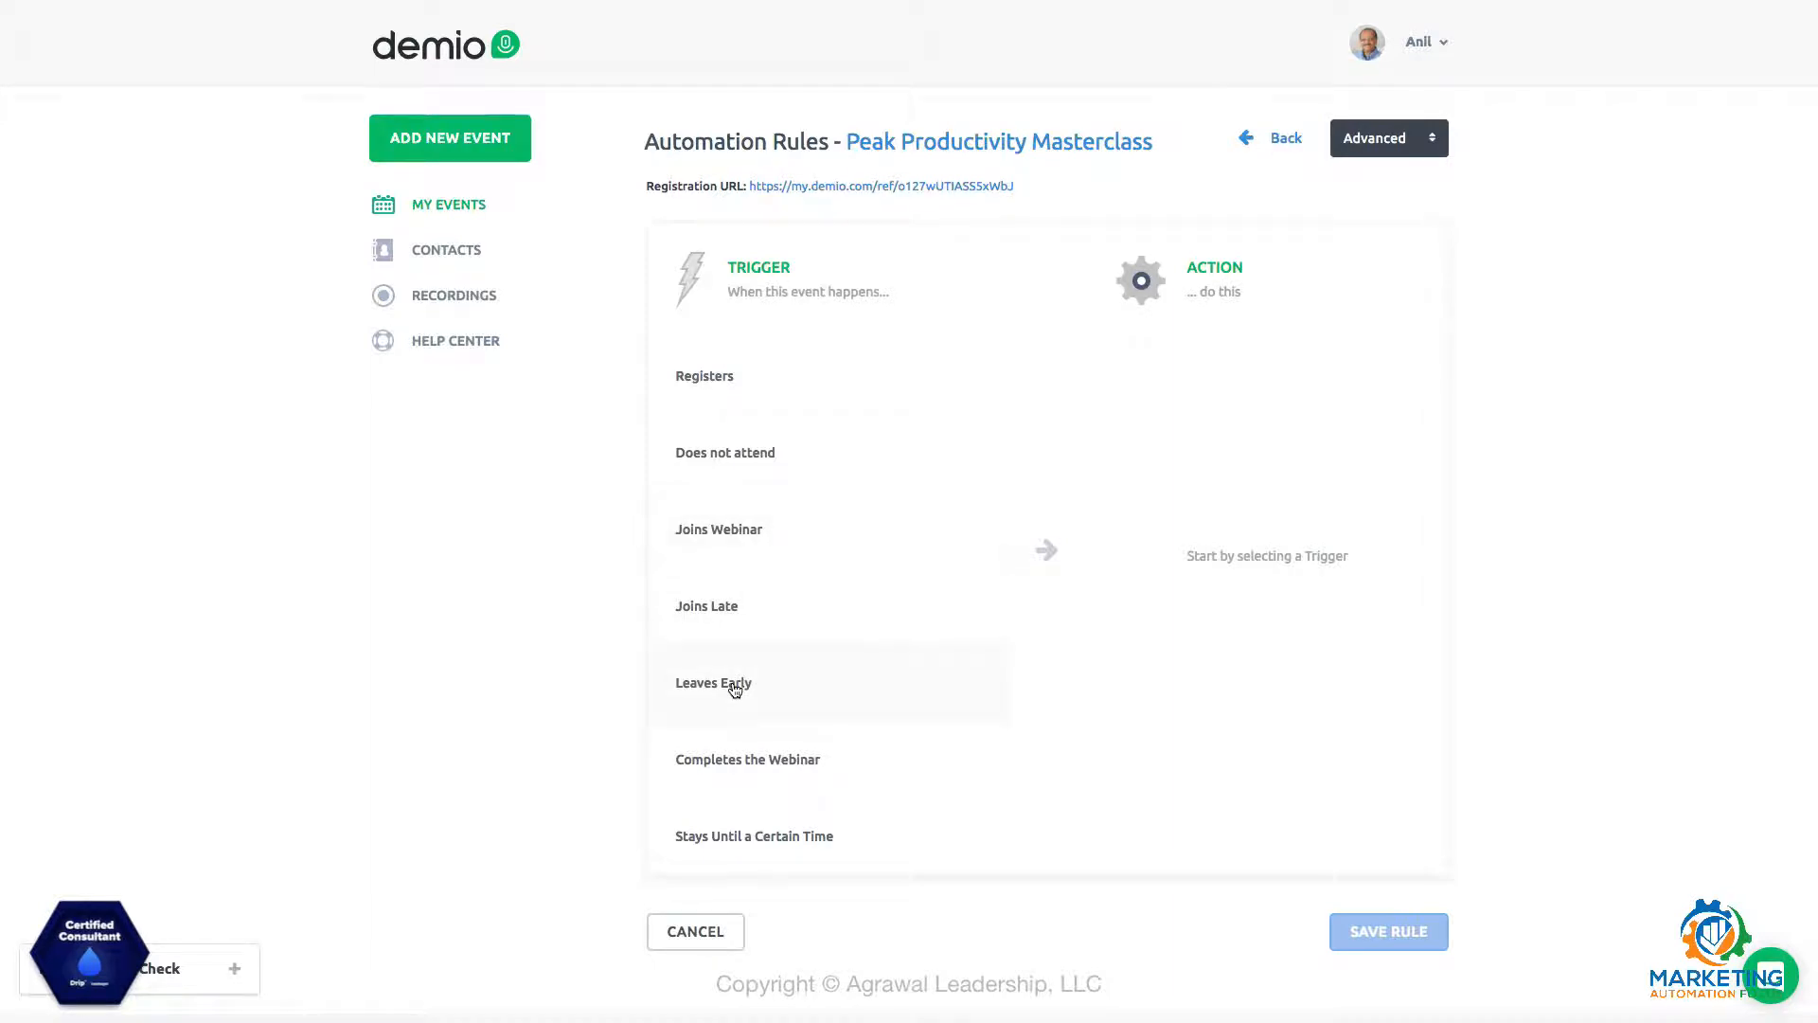
click(756, 552)
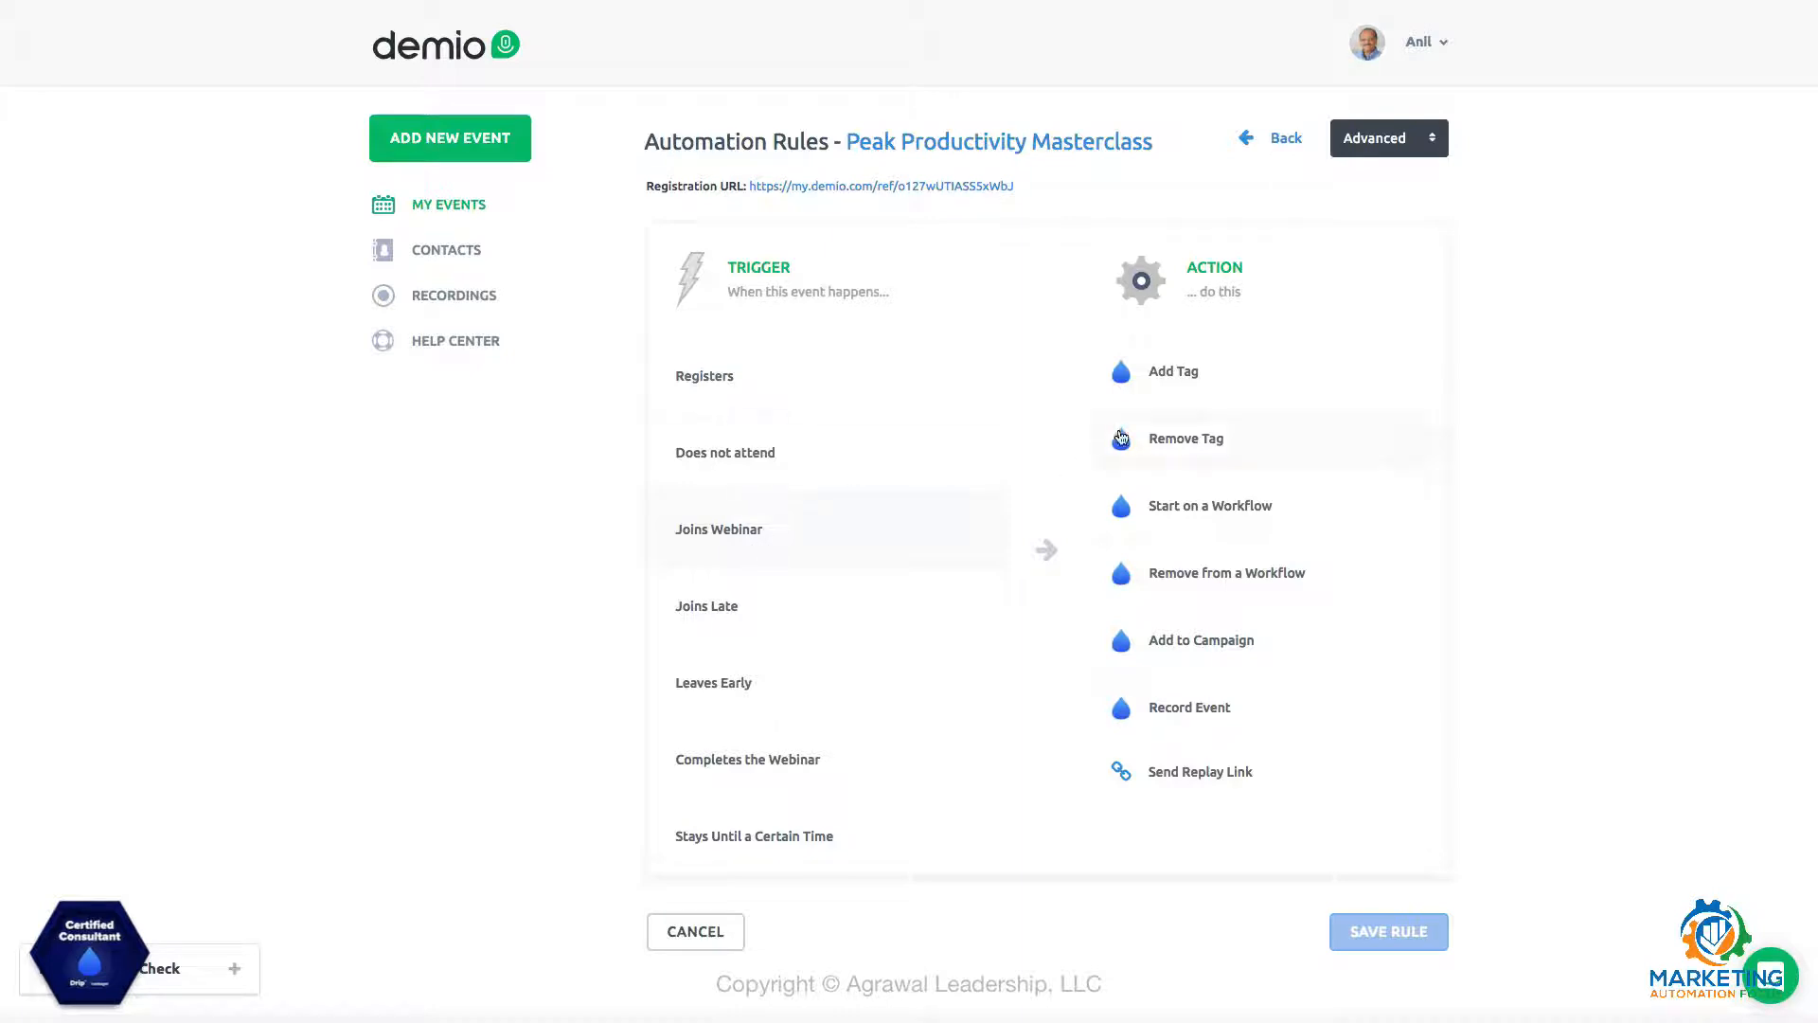
click(1172, 374)
click(1157, 451)
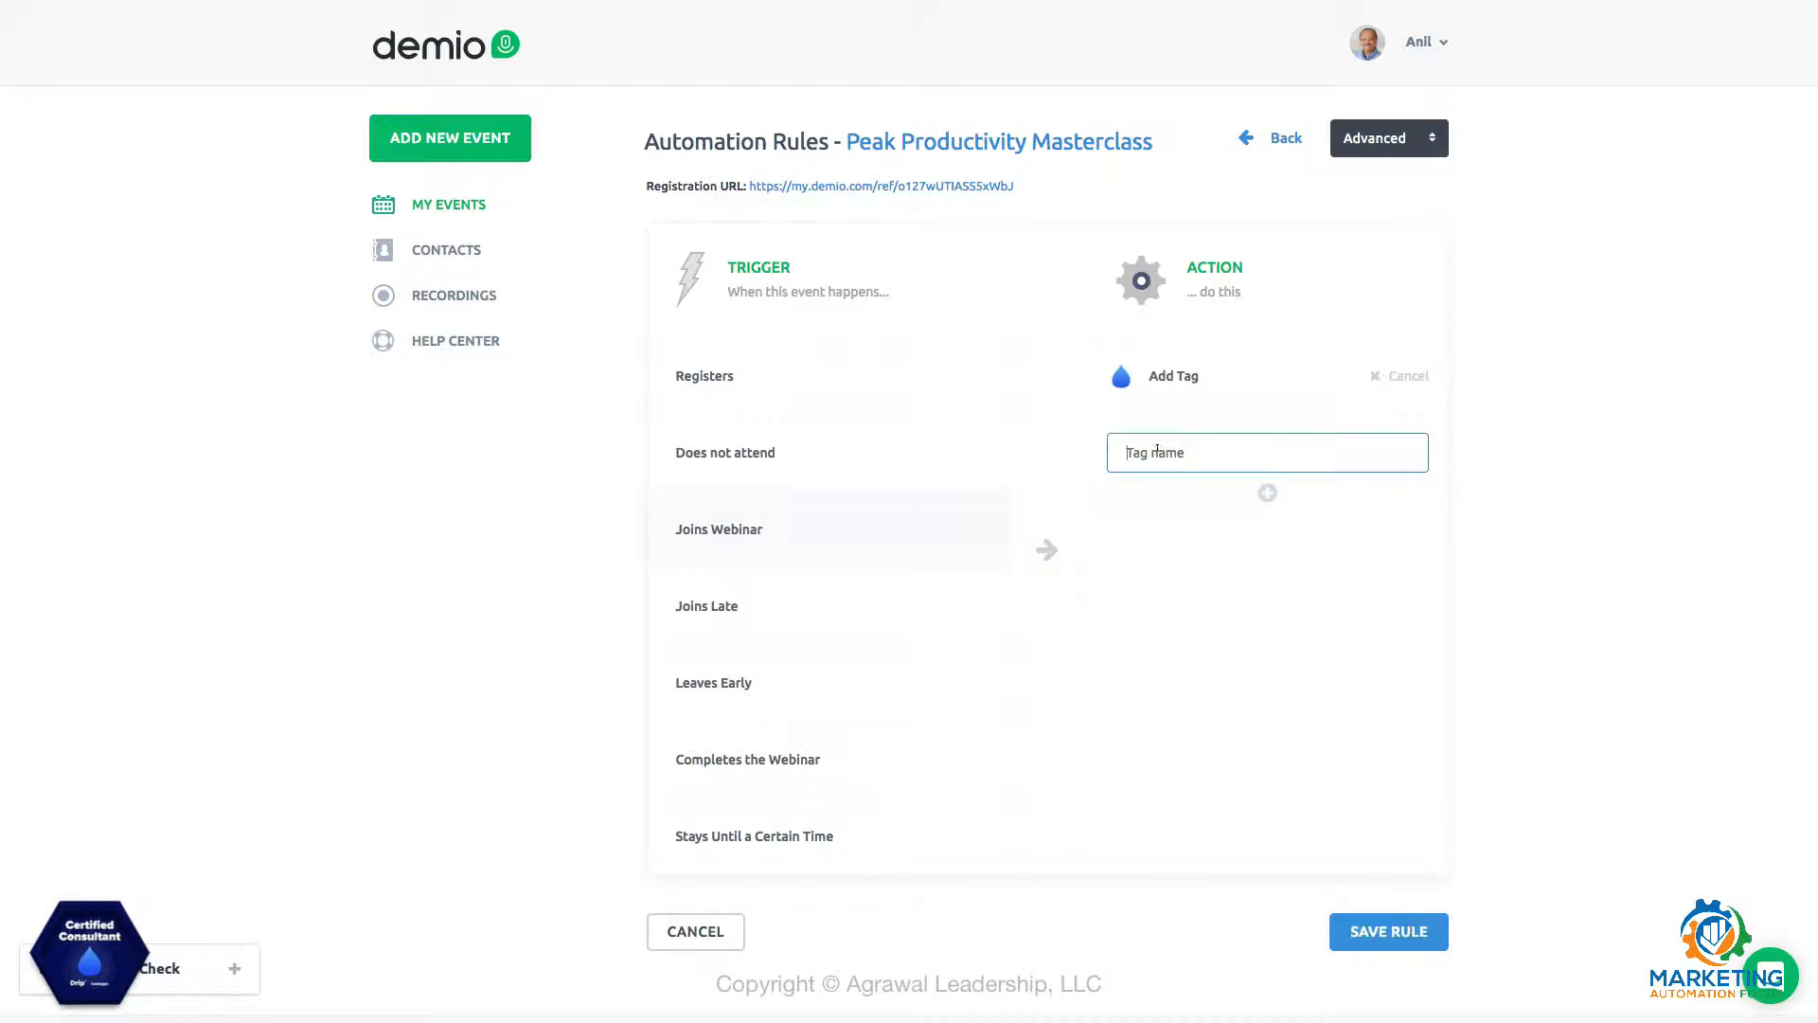
text(Attended webinar)
click(1373, 940)
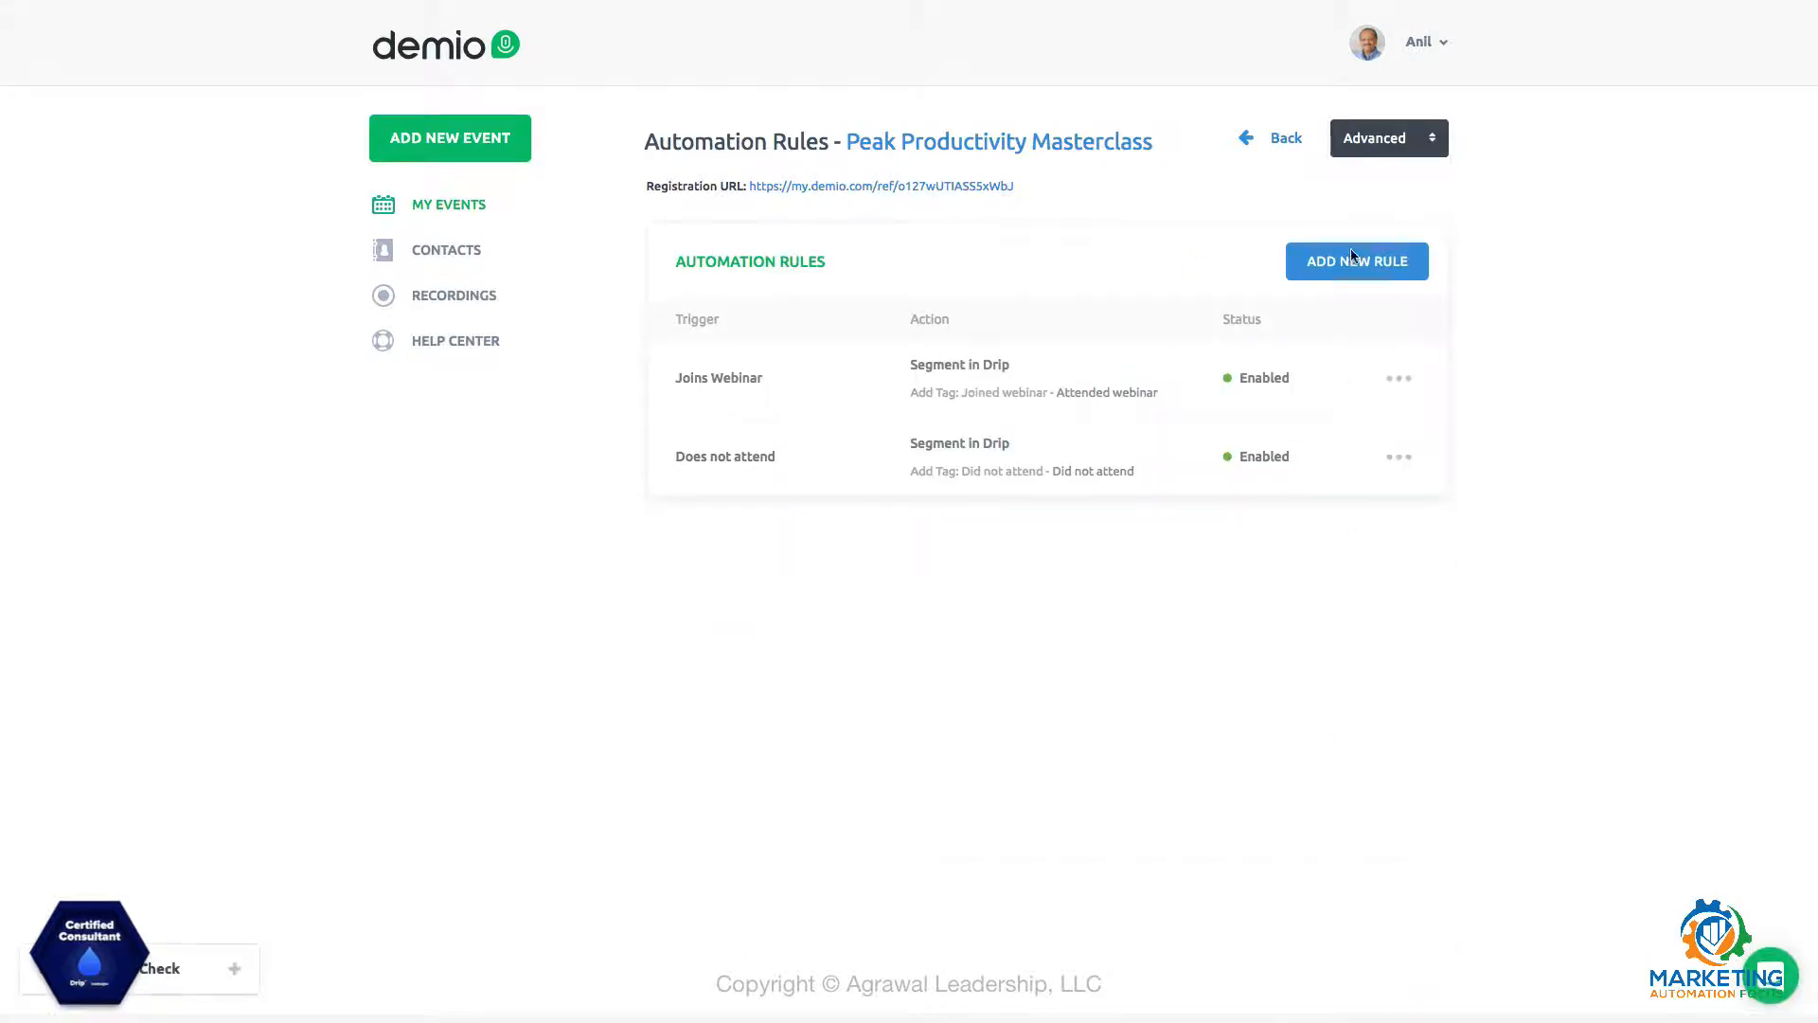
Create and save a rule that adds the Drip tag "Left Webinar Early 10-20" when someone leaves 10 to 20 minutes early.
click(1351, 269)
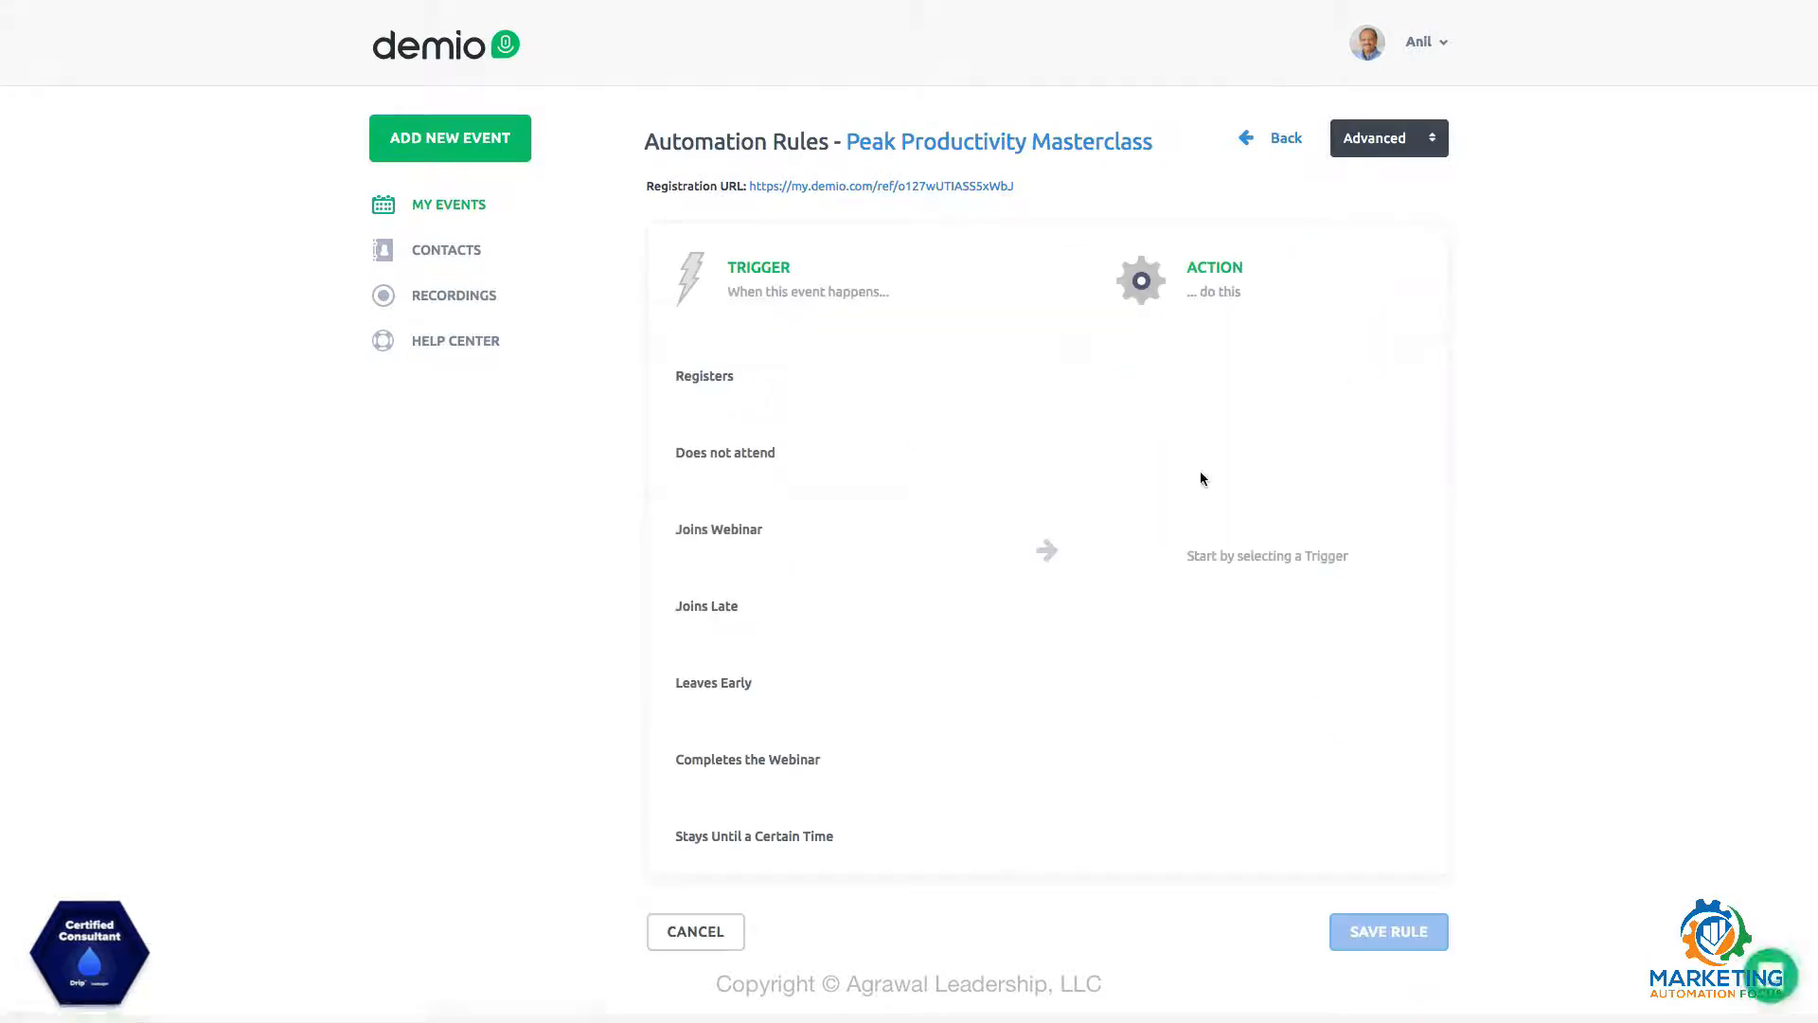
click(734, 683)
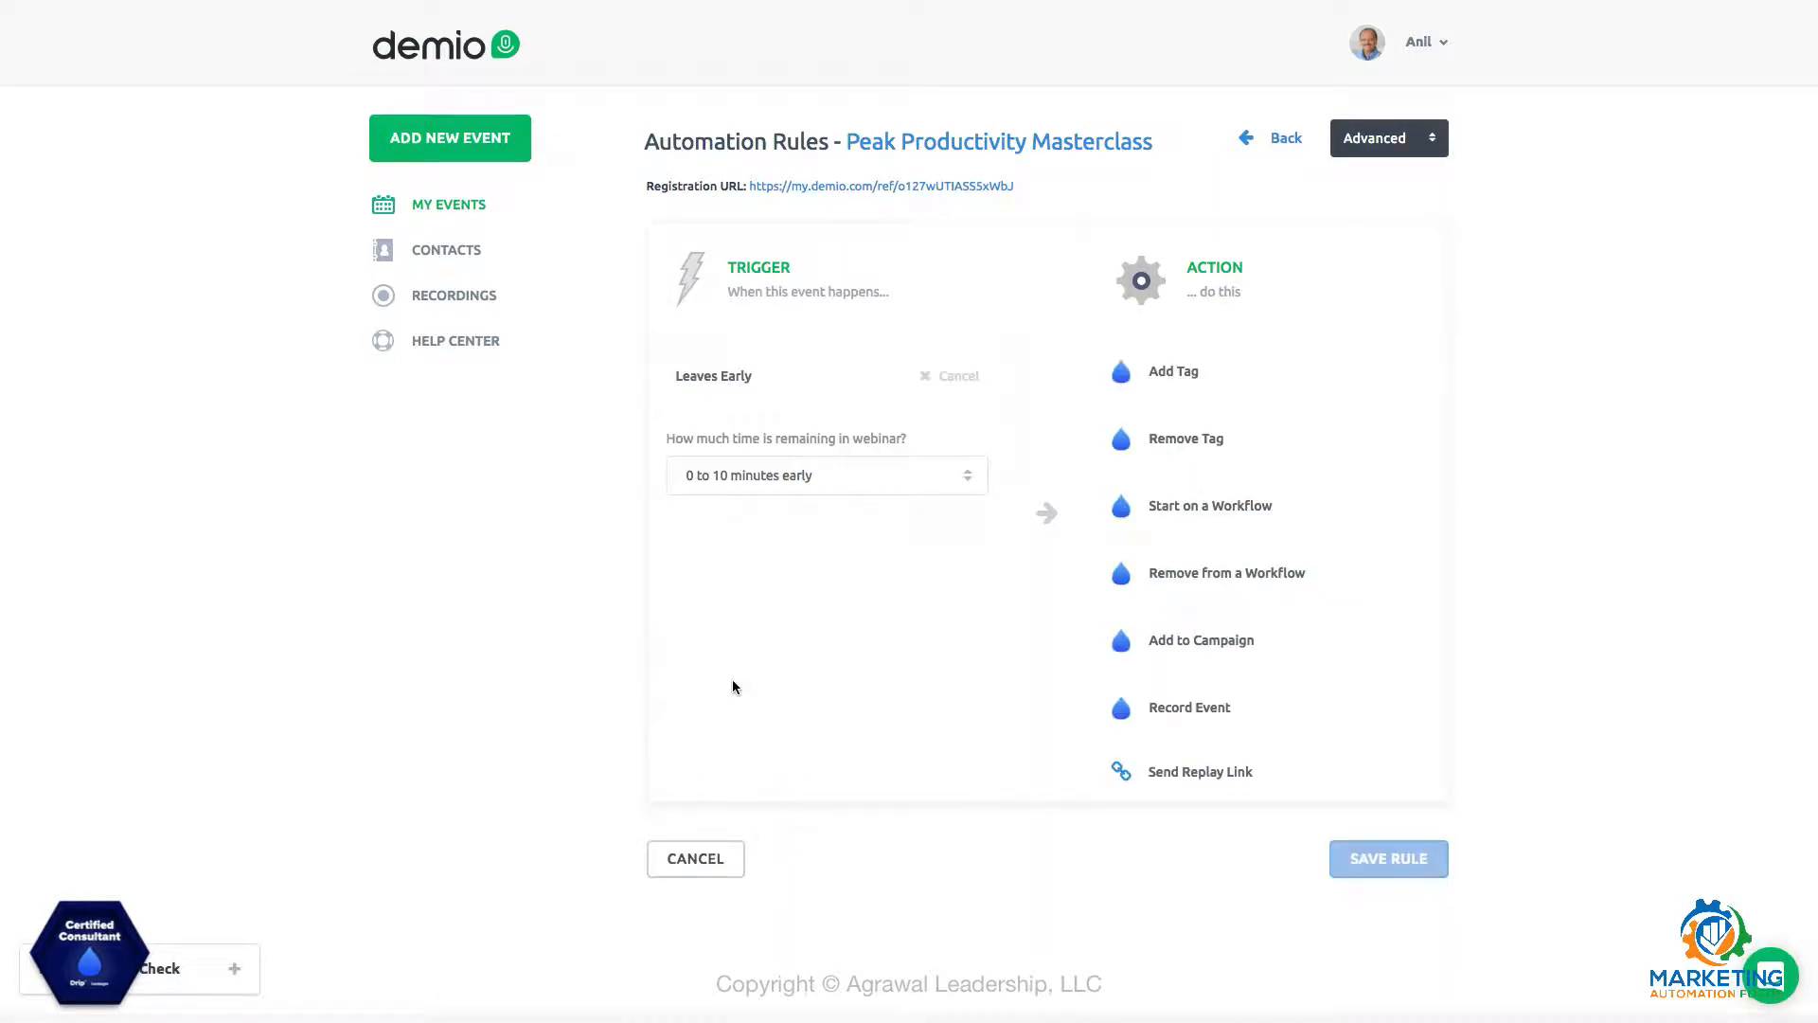
click(972, 483)
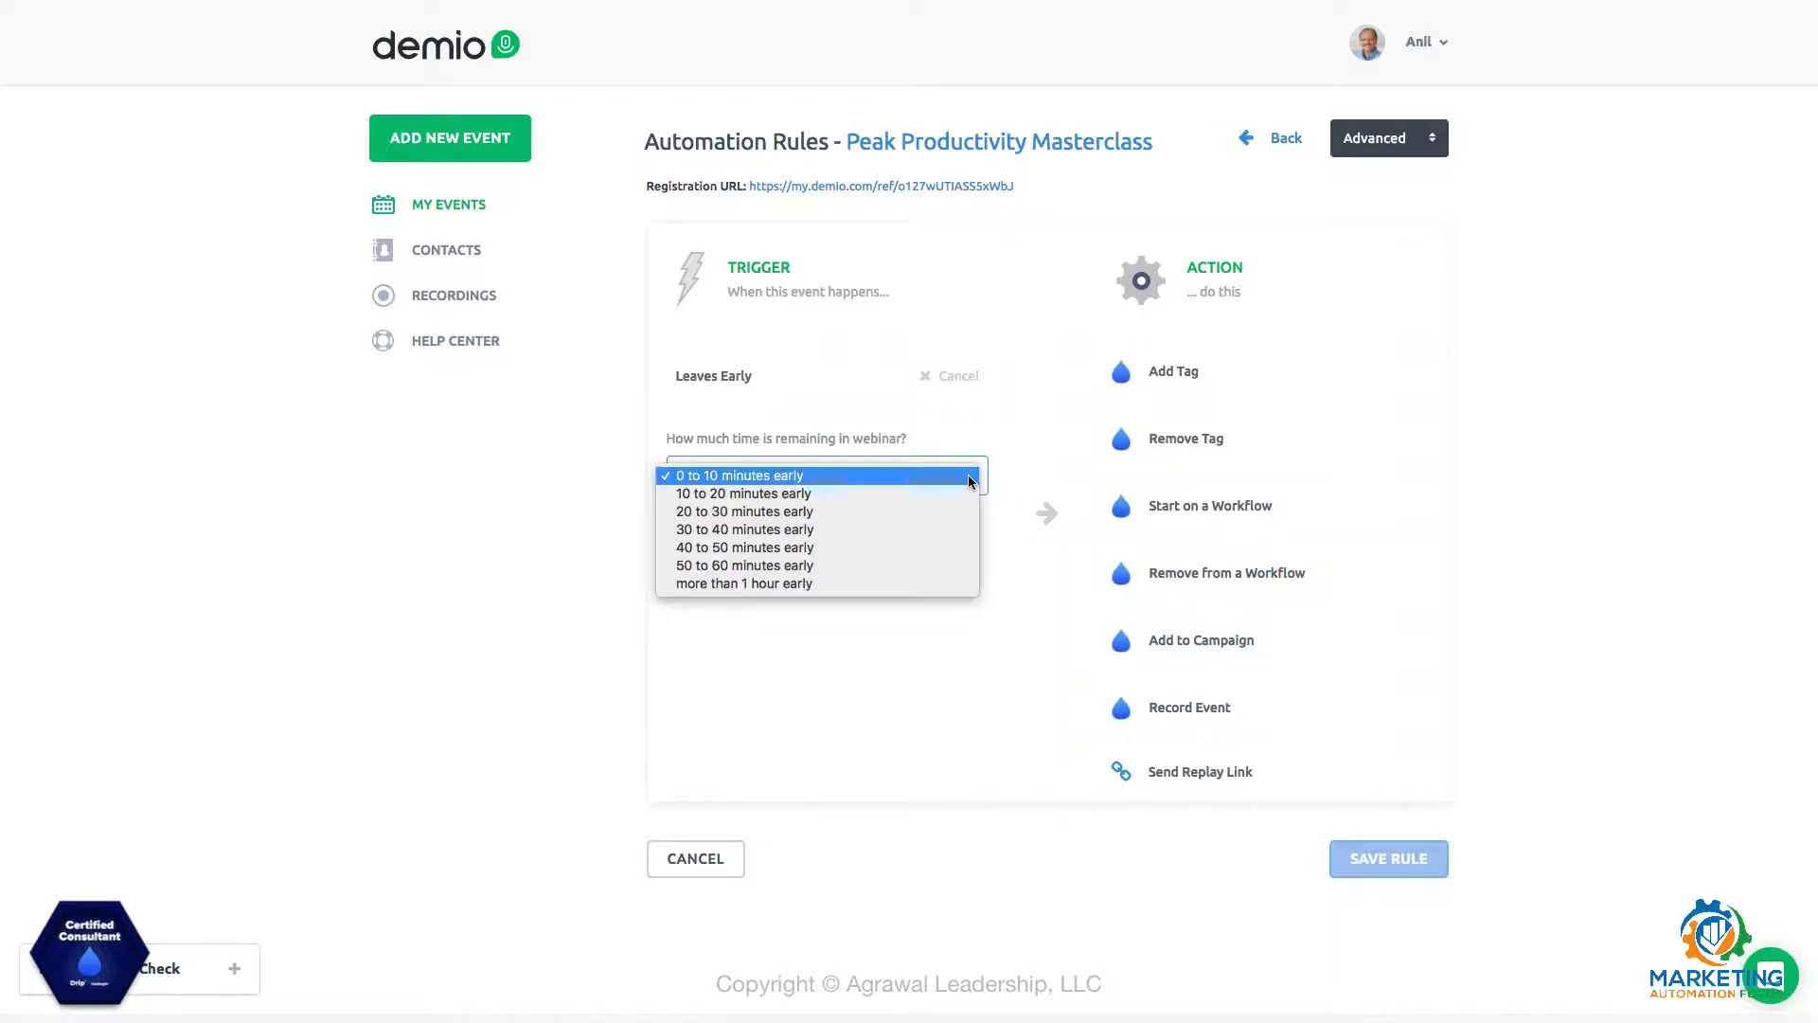
click(812, 495)
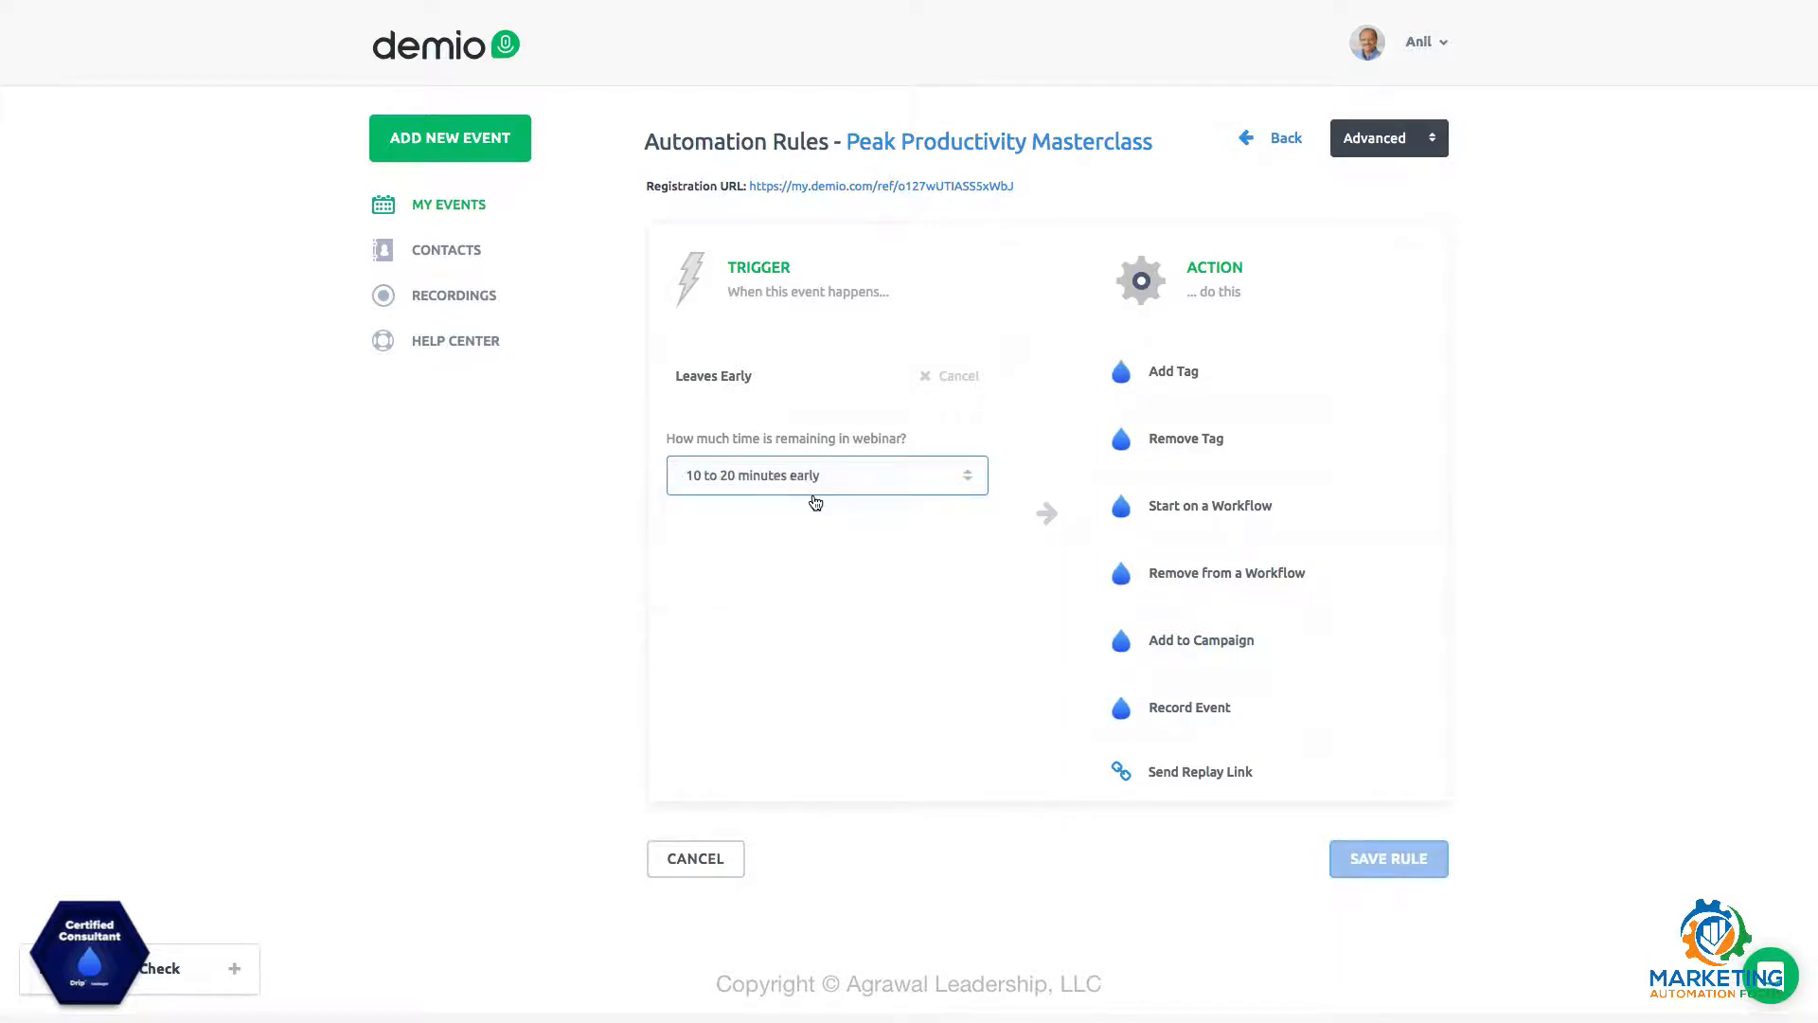
click(1159, 384)
click(1155, 453)
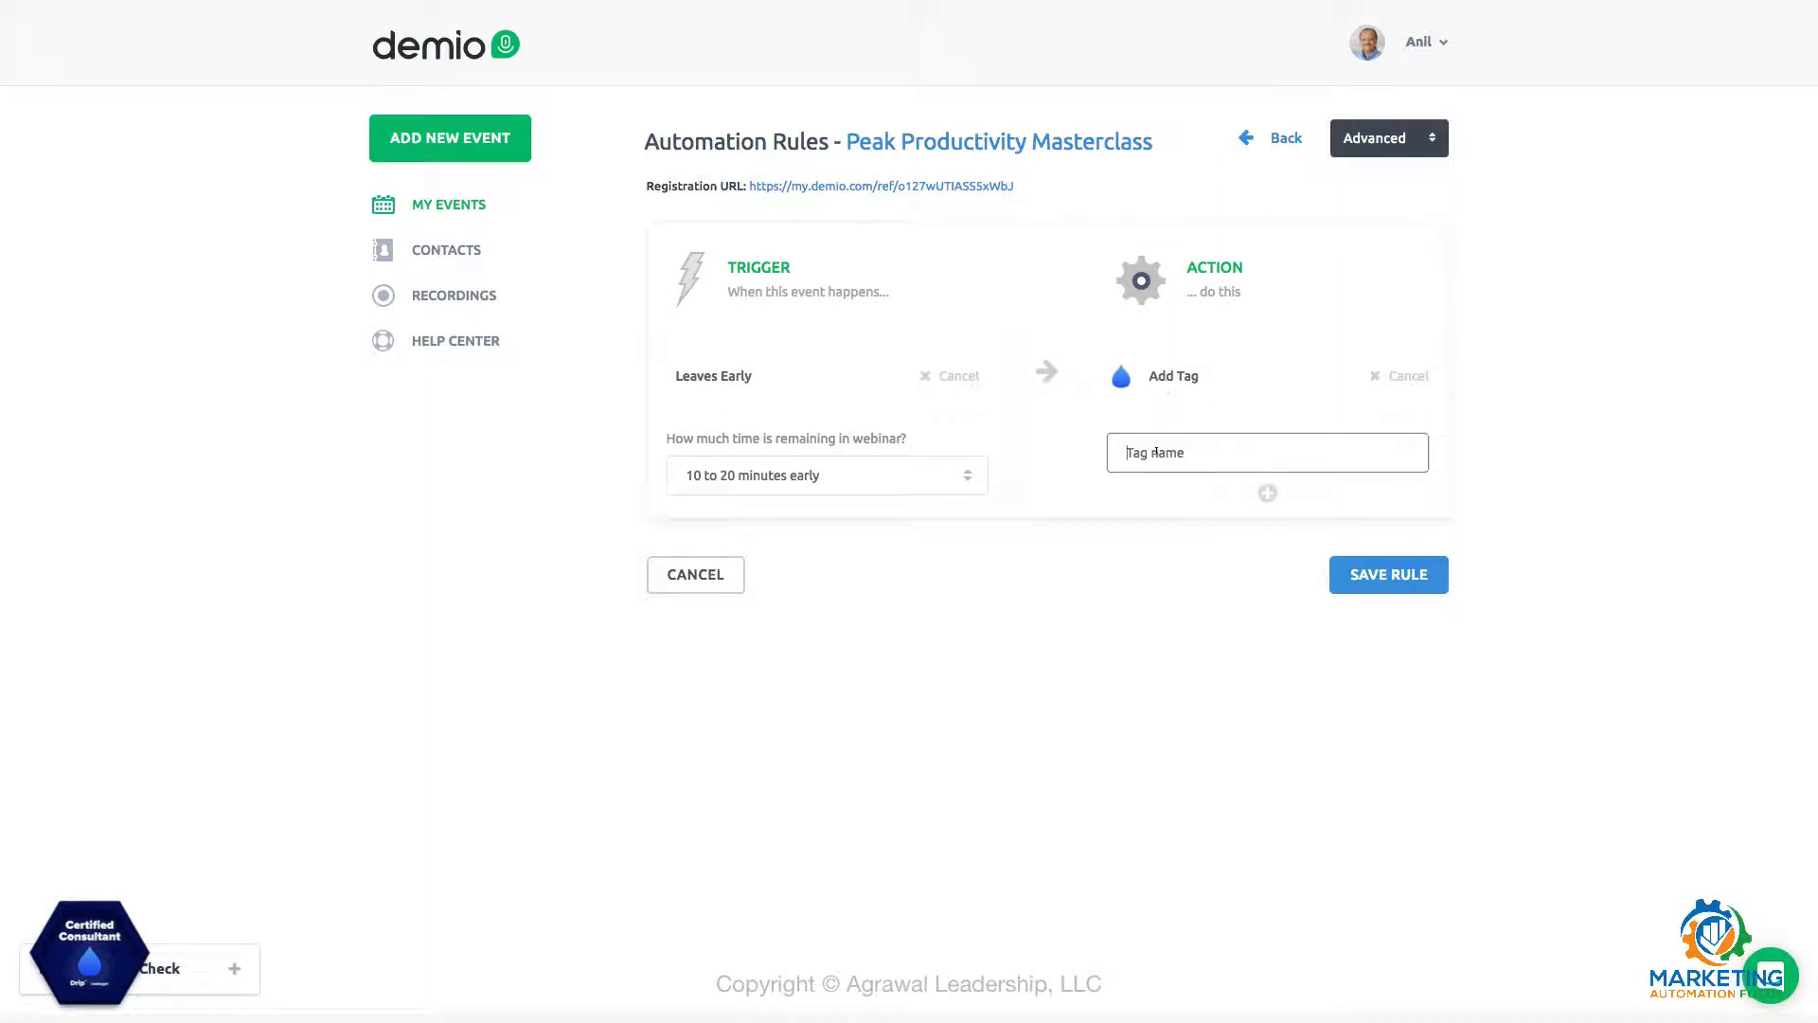
text(Left Webinar Early 10-20)
click(1380, 582)
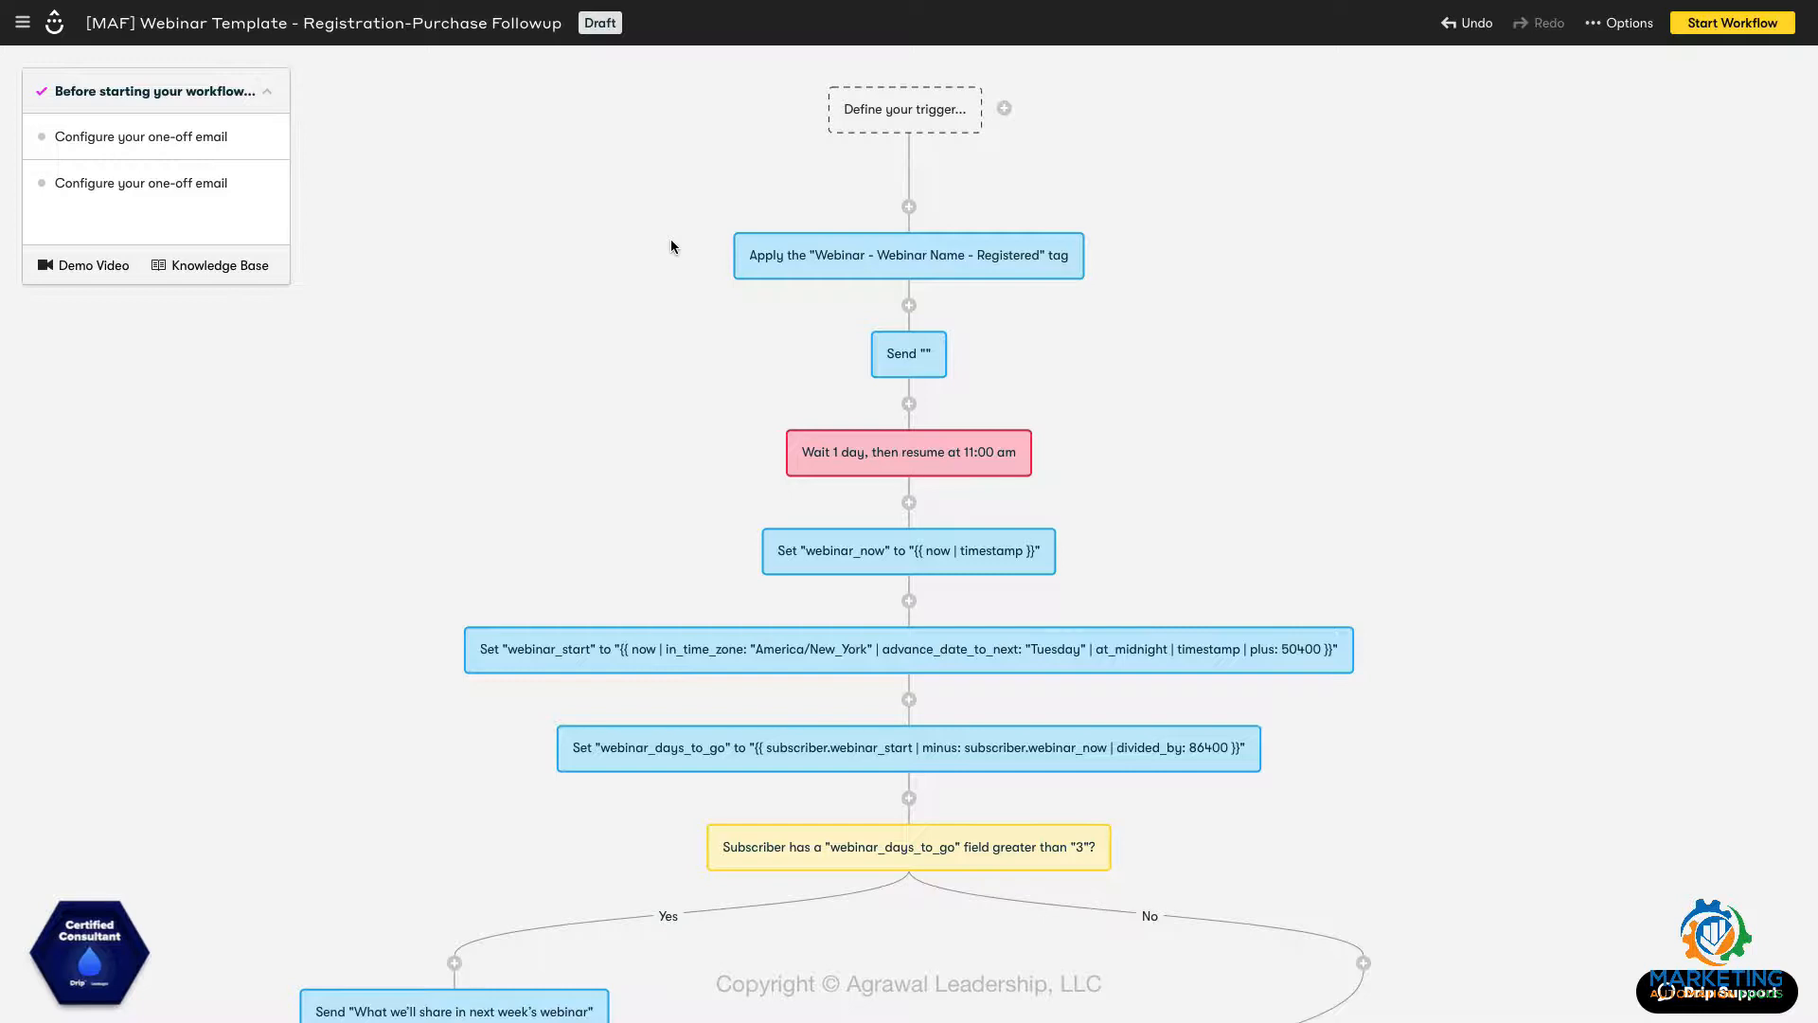
In the Drip webinar template workflow, insert a decision at the start of the Yes branch under the "Webinar - Webinar Name - Attendee" tag check.
scroll(670, 242, down, 2)
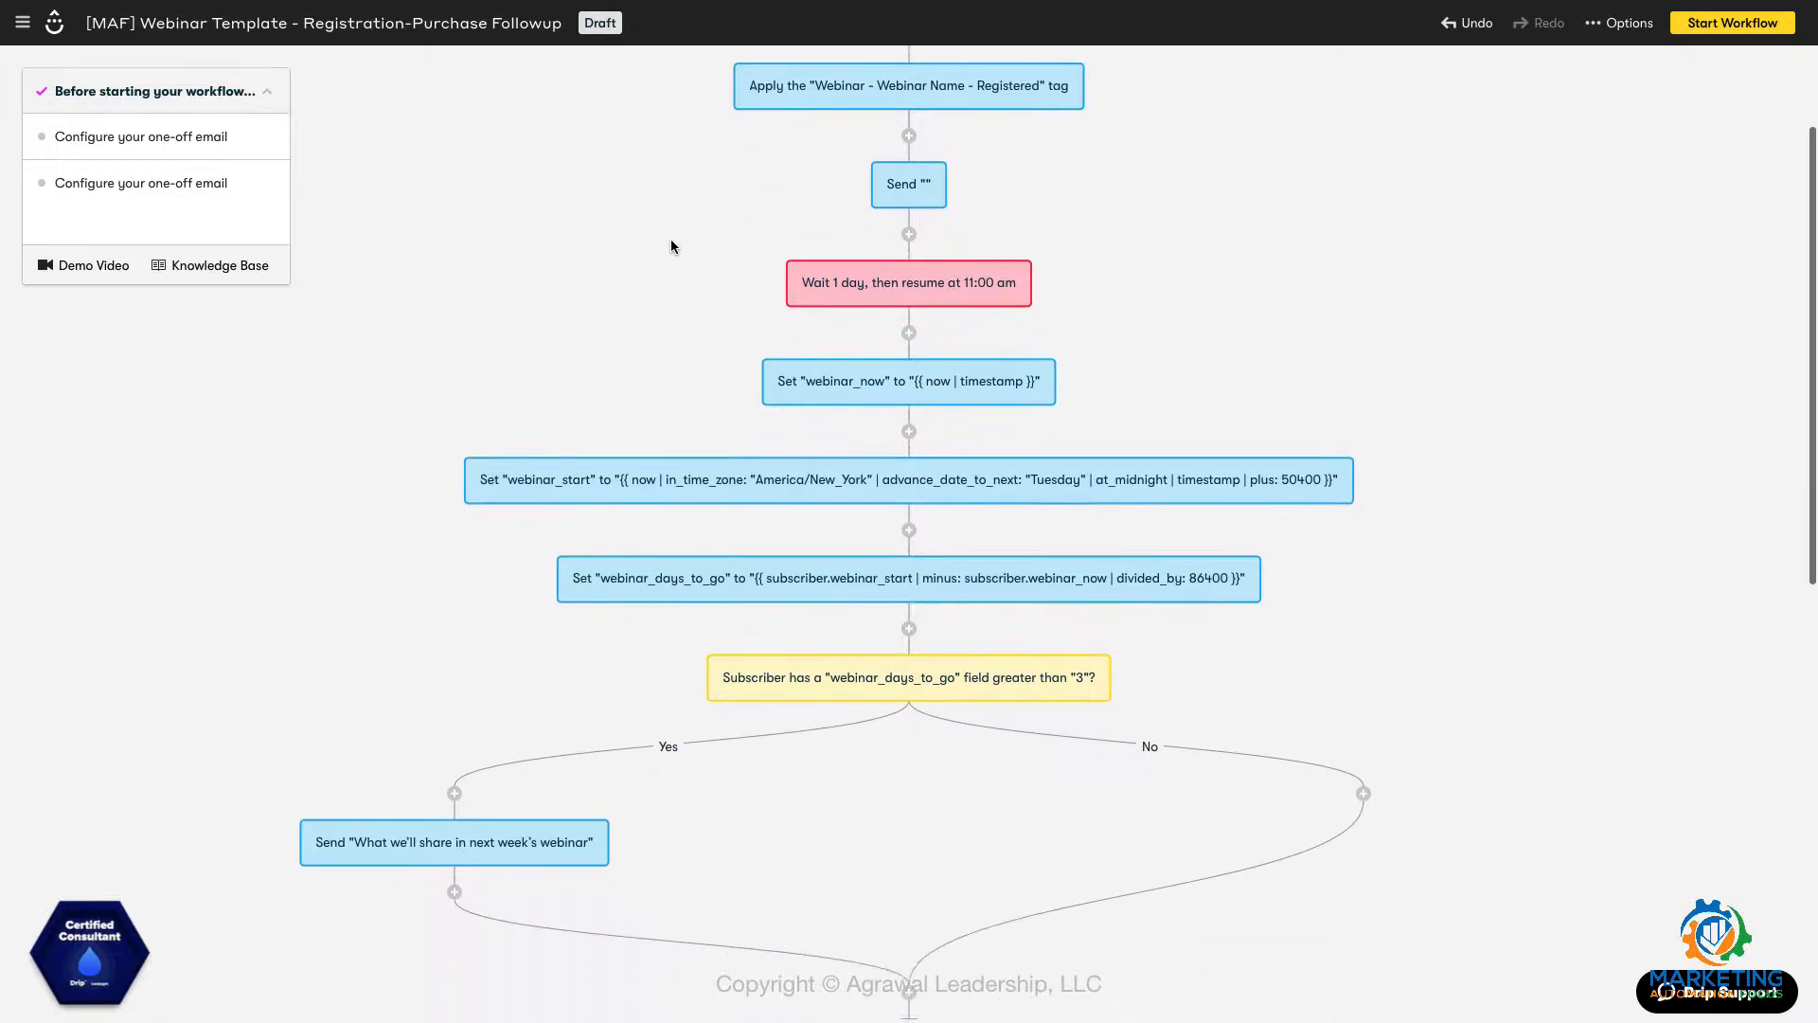
scroll(671, 246, down, 2)
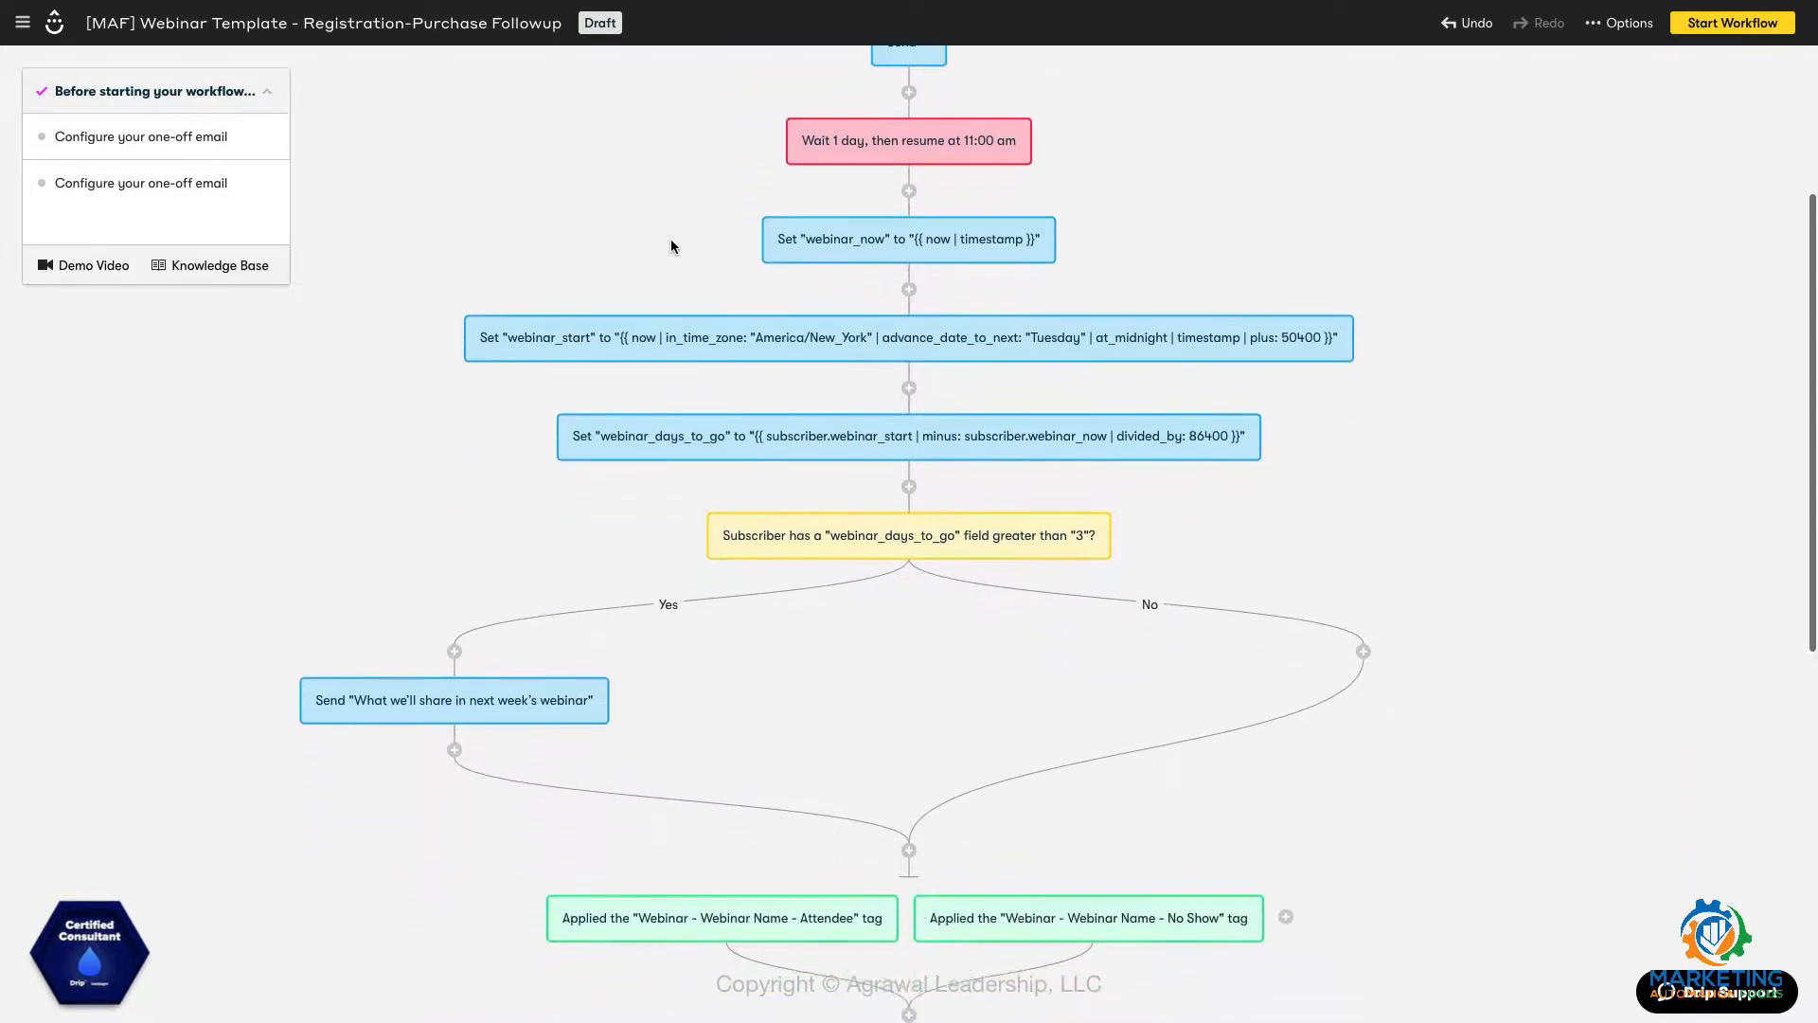
scroll(671, 246, down, 2)
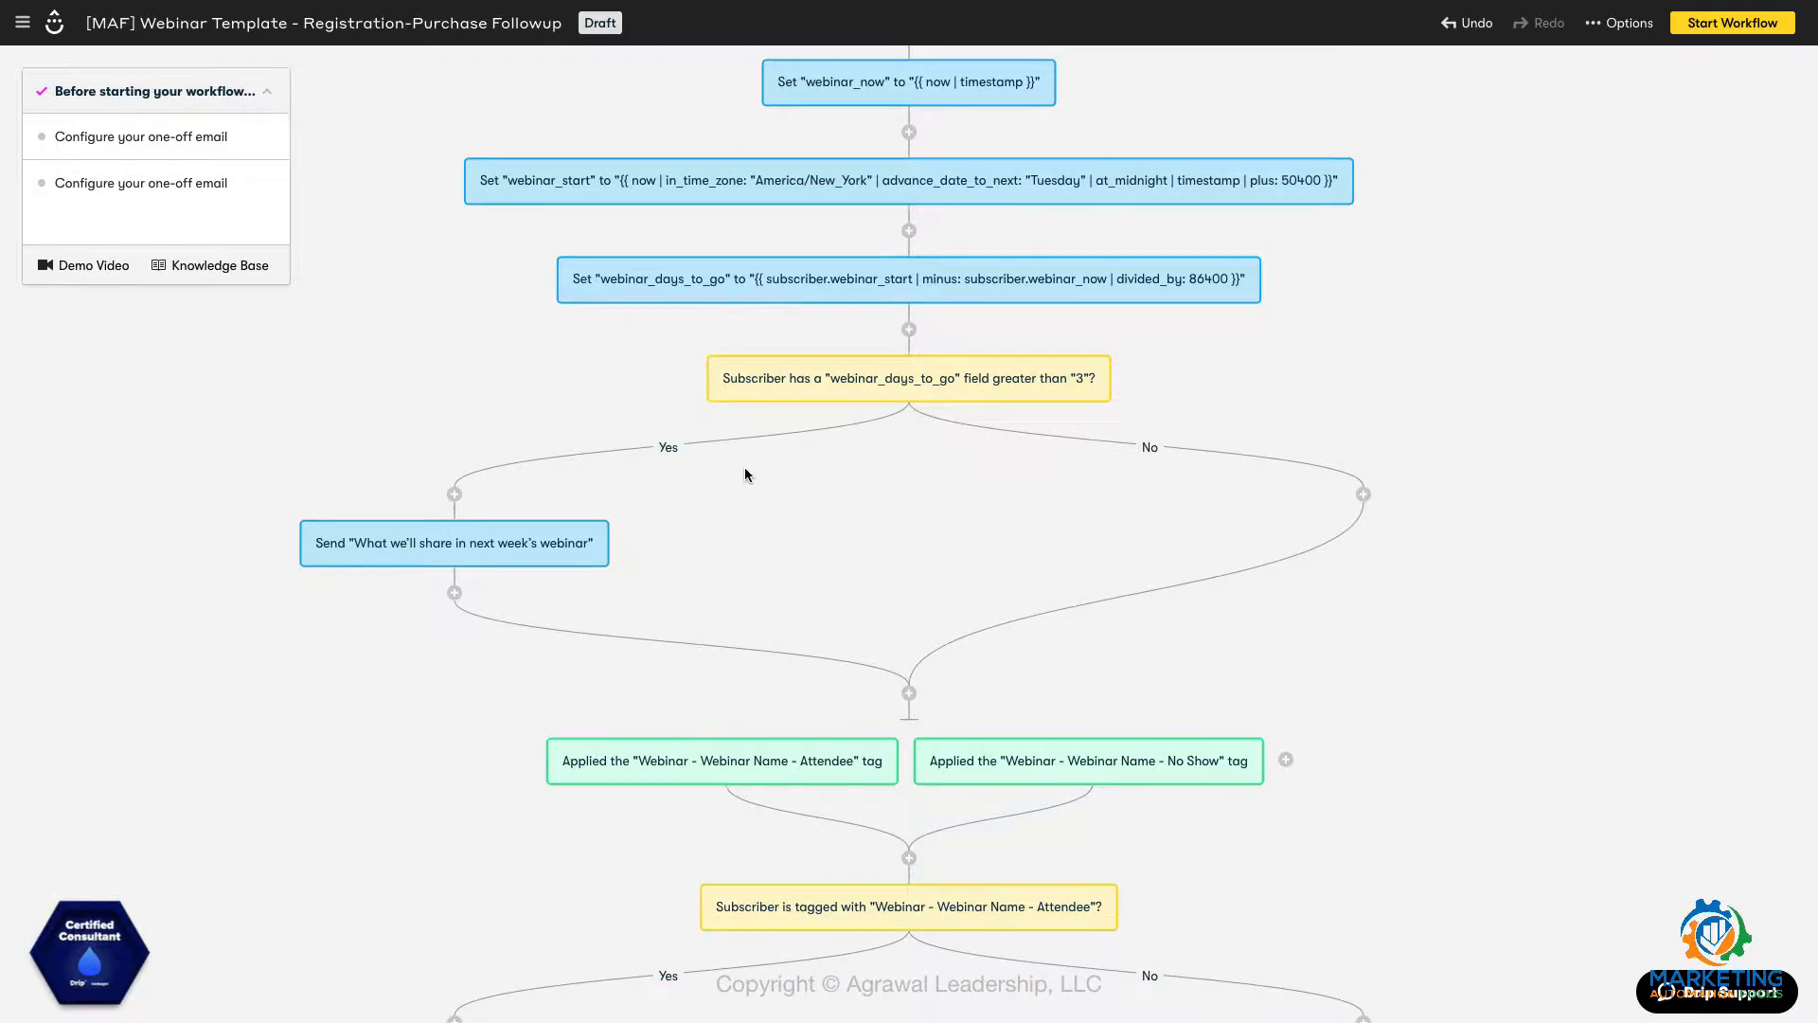
scroll(745, 473, down, 4)
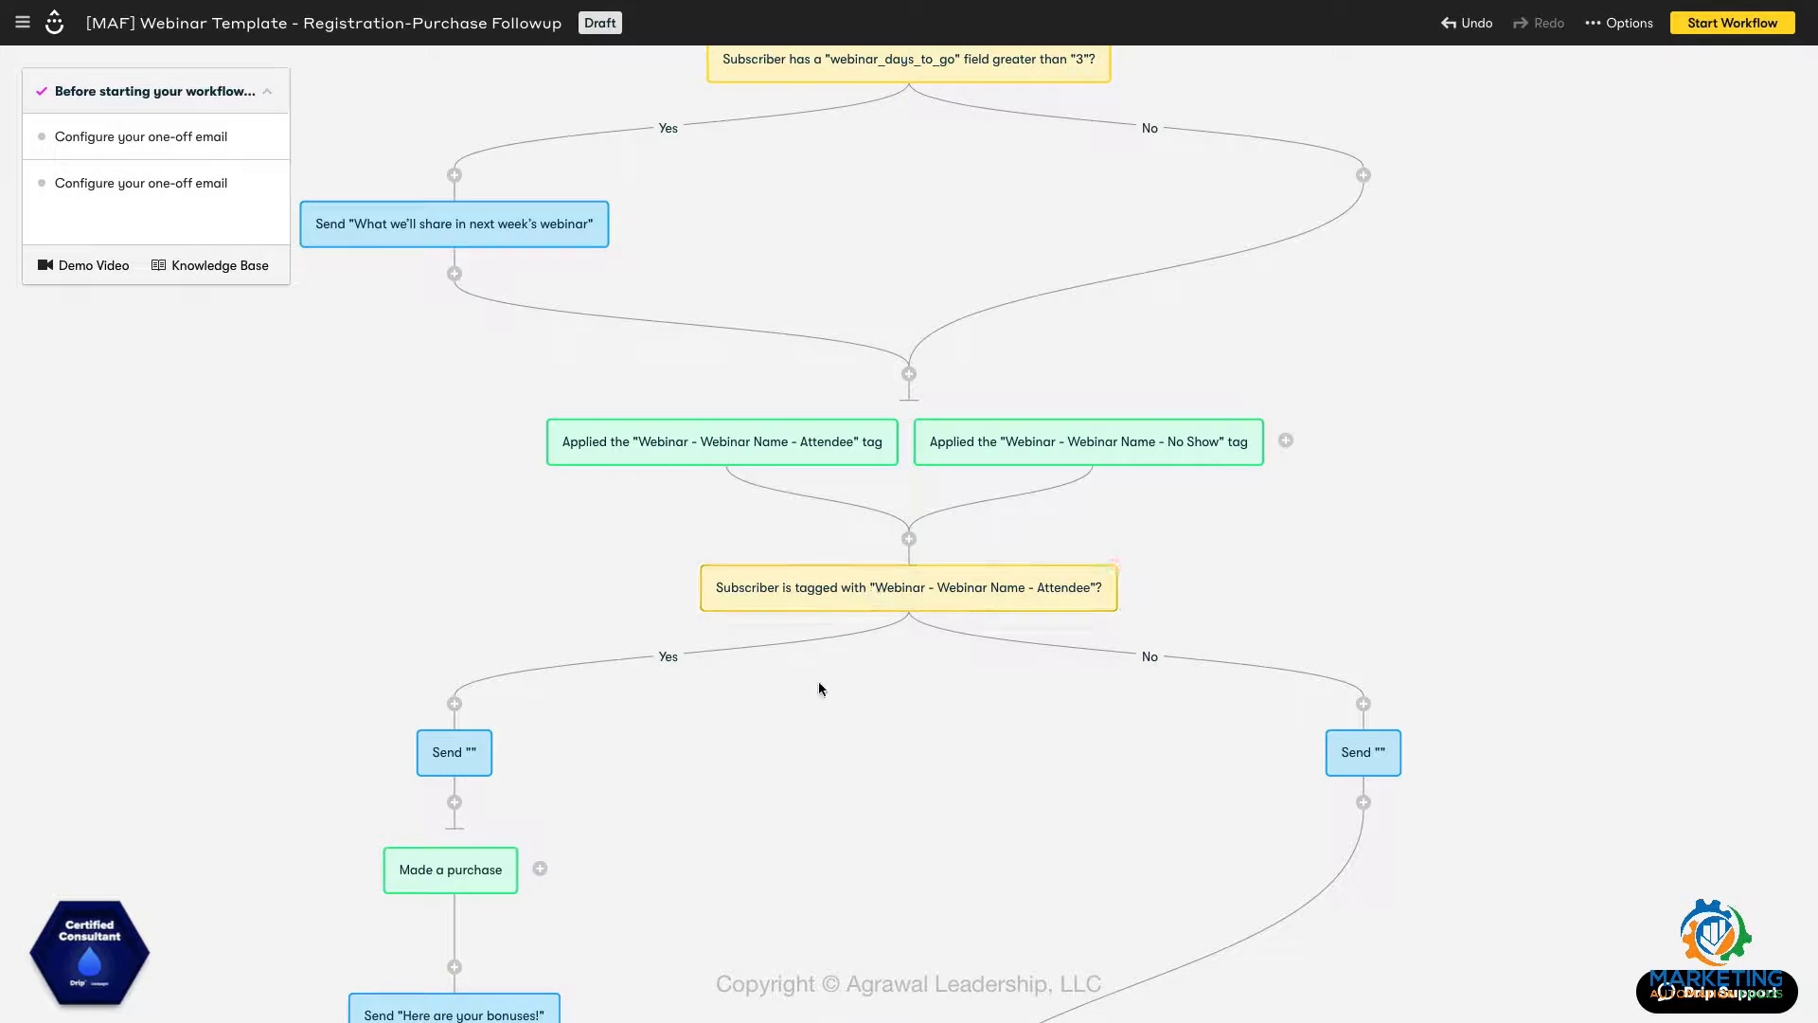
click(454, 704)
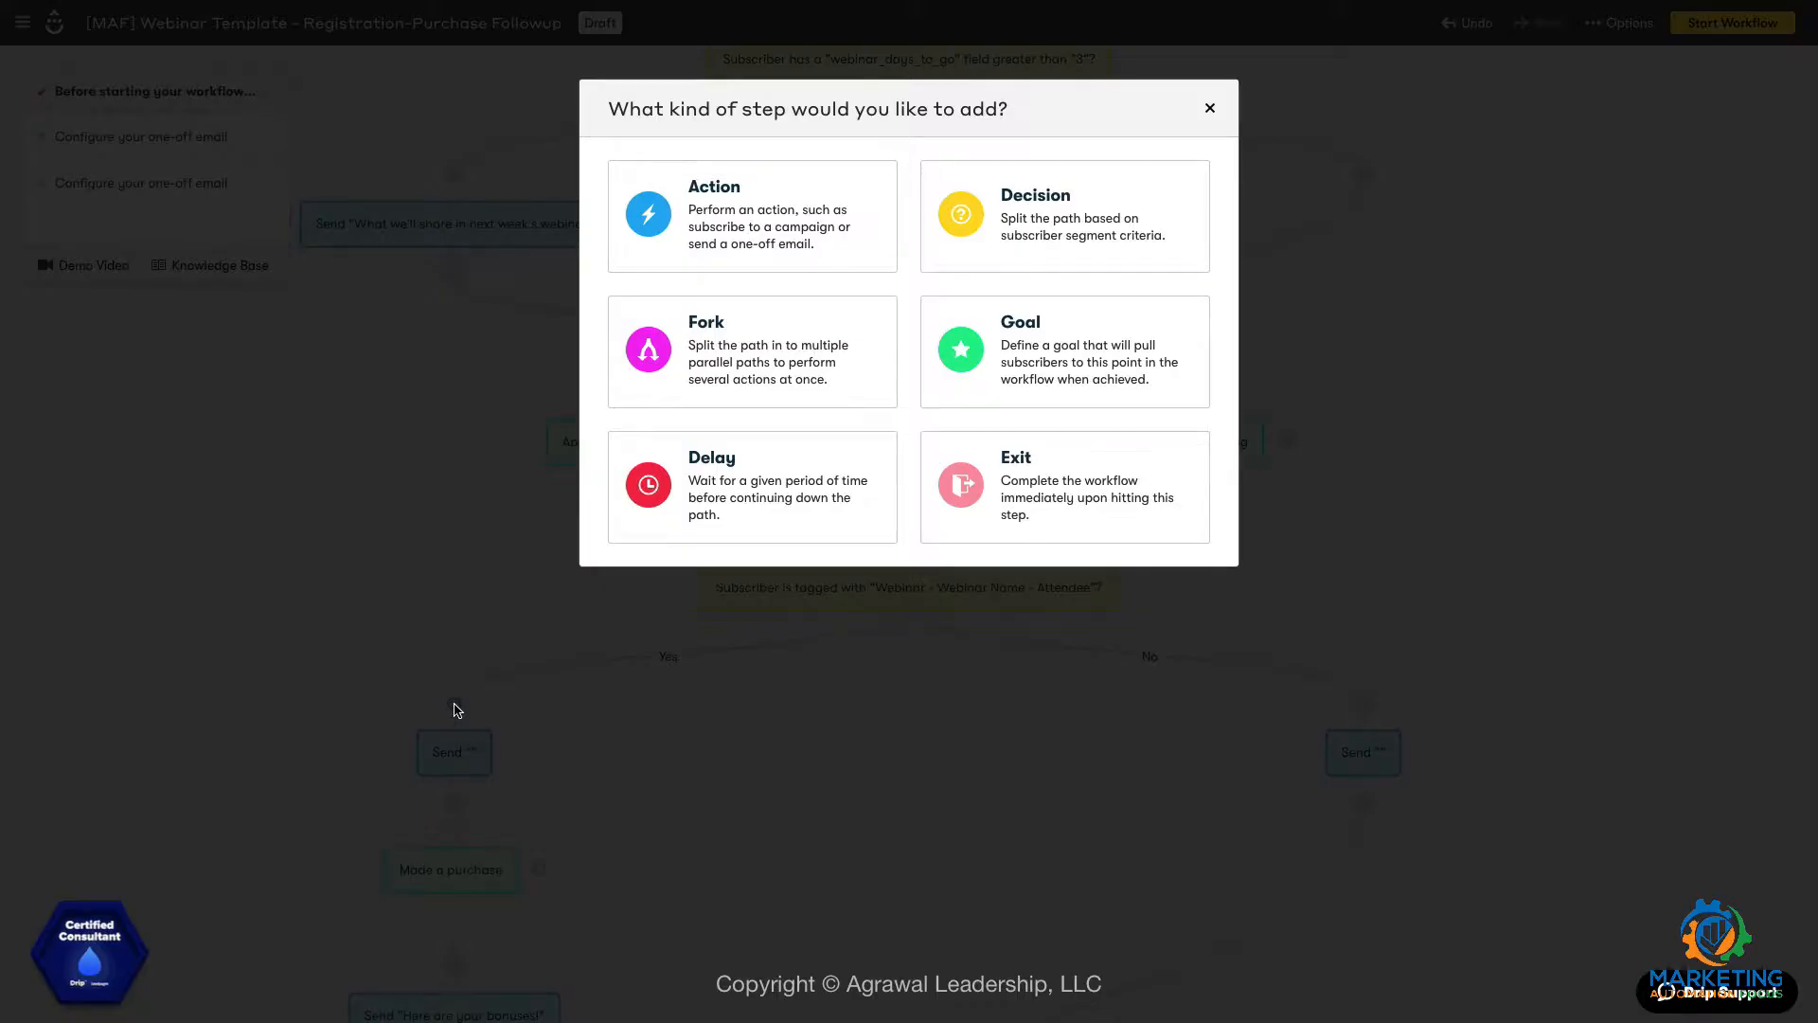
click(1026, 238)
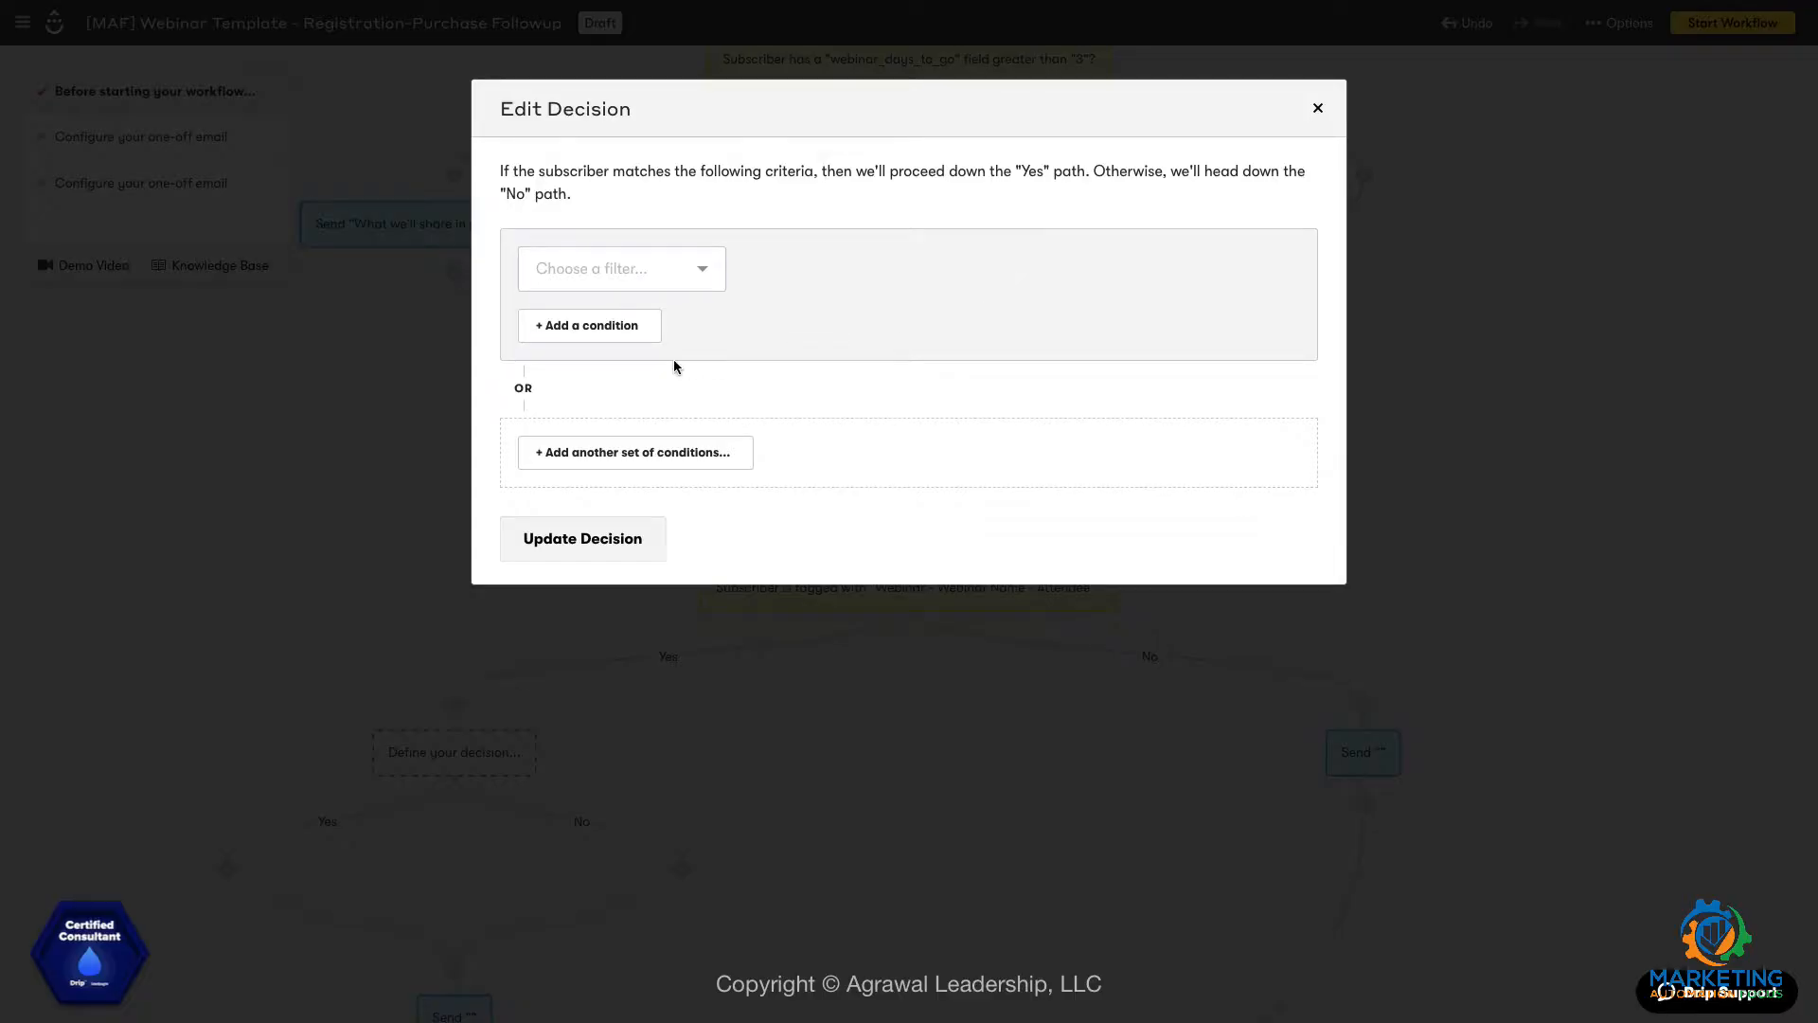
Set the new decision to check that tags include "Left Webinar Early 10-20" and save it.
click(701, 273)
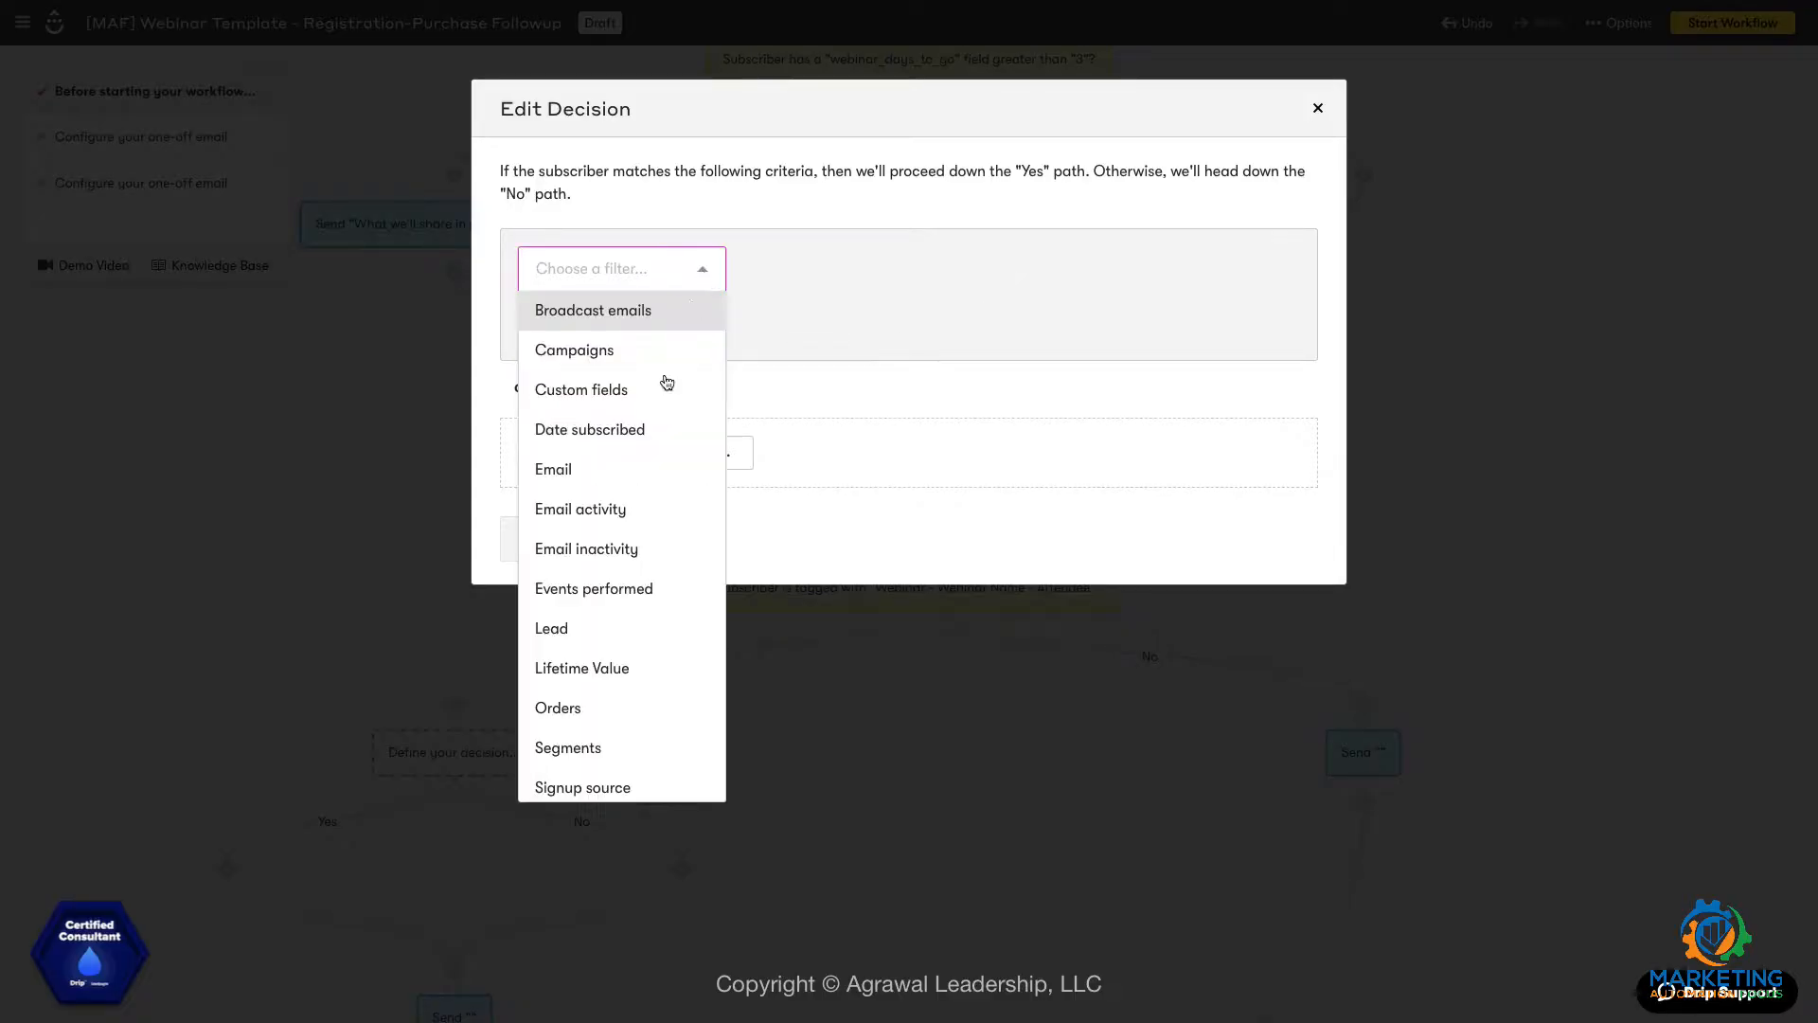
scroll(629, 622, down, 4)
click(628, 621)
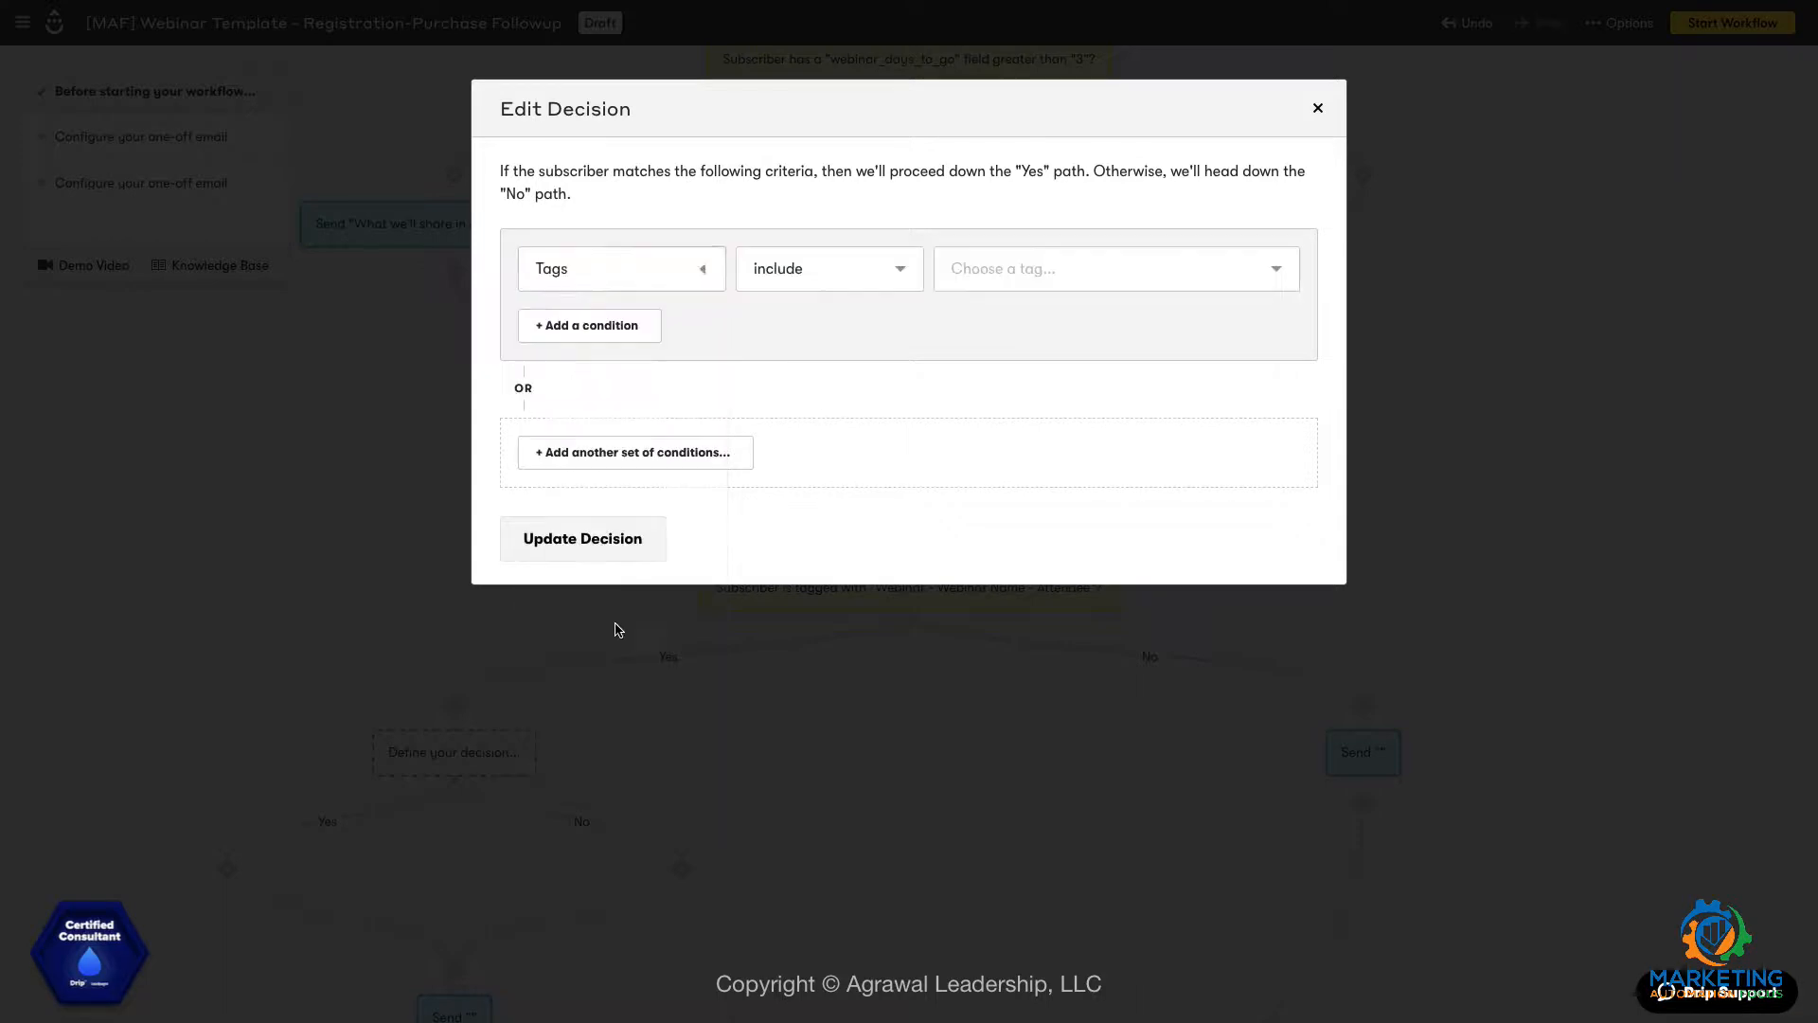
click(975, 263)
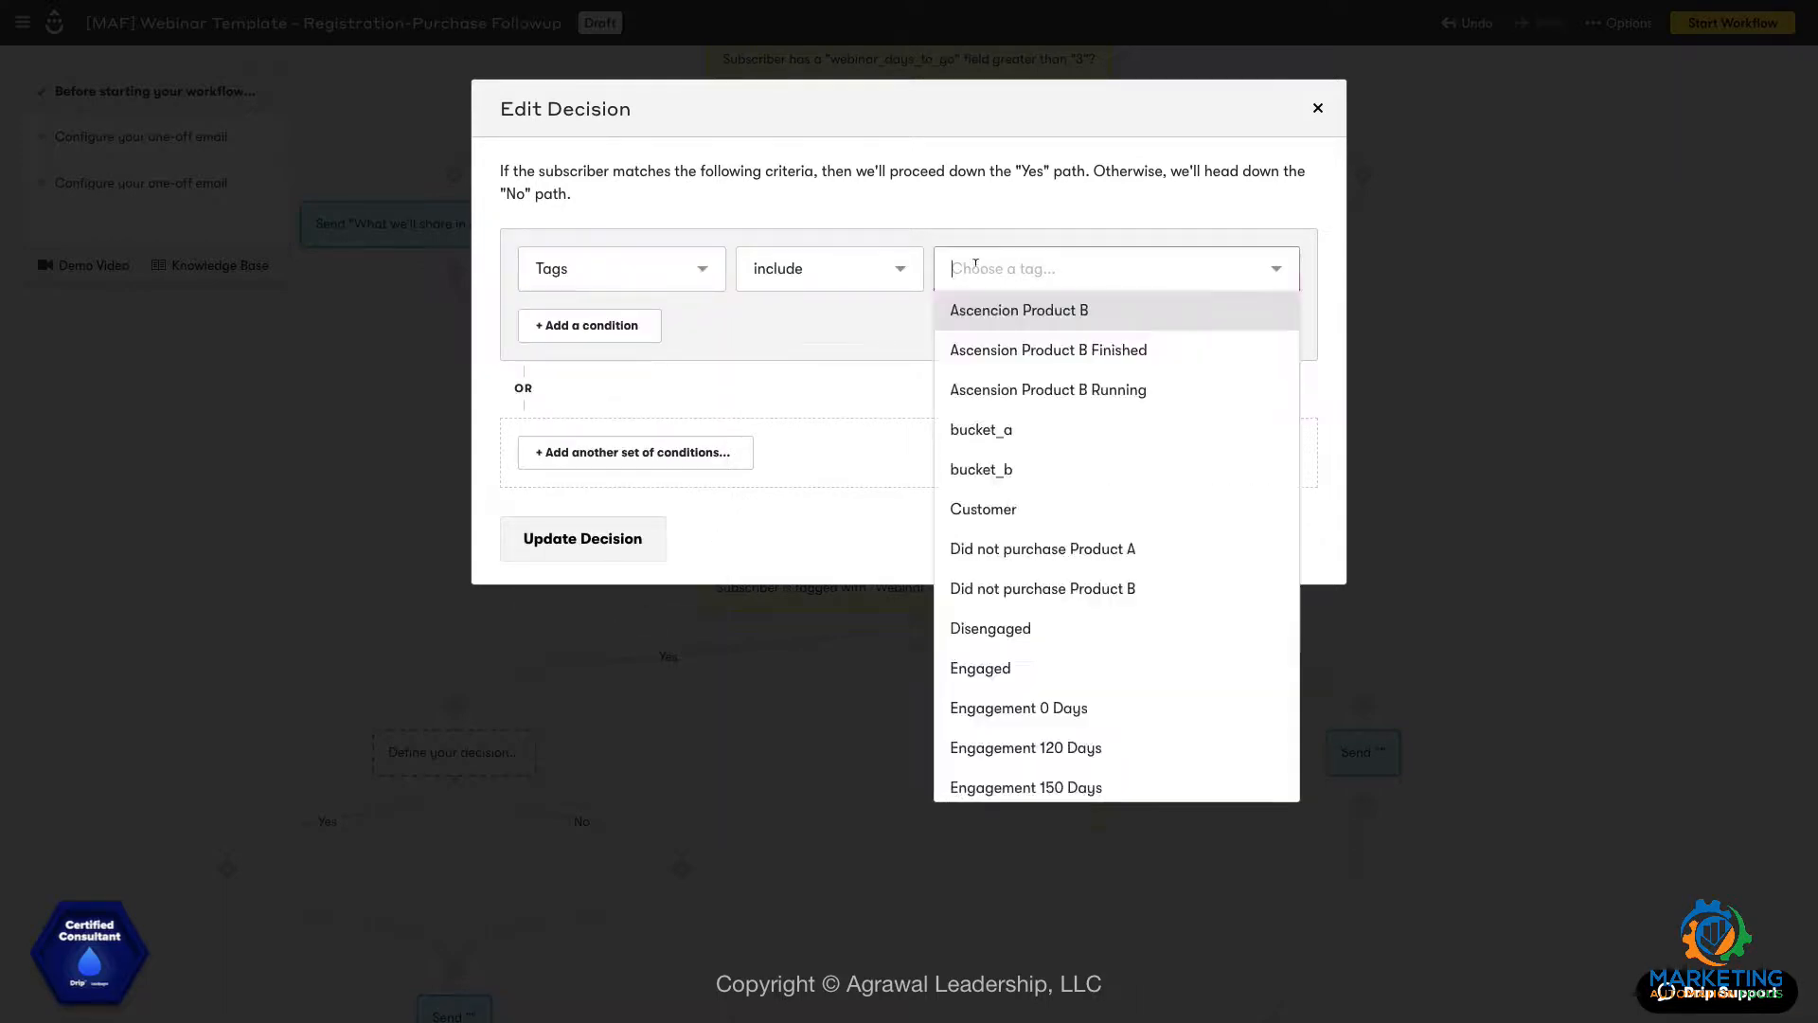
text(Le)
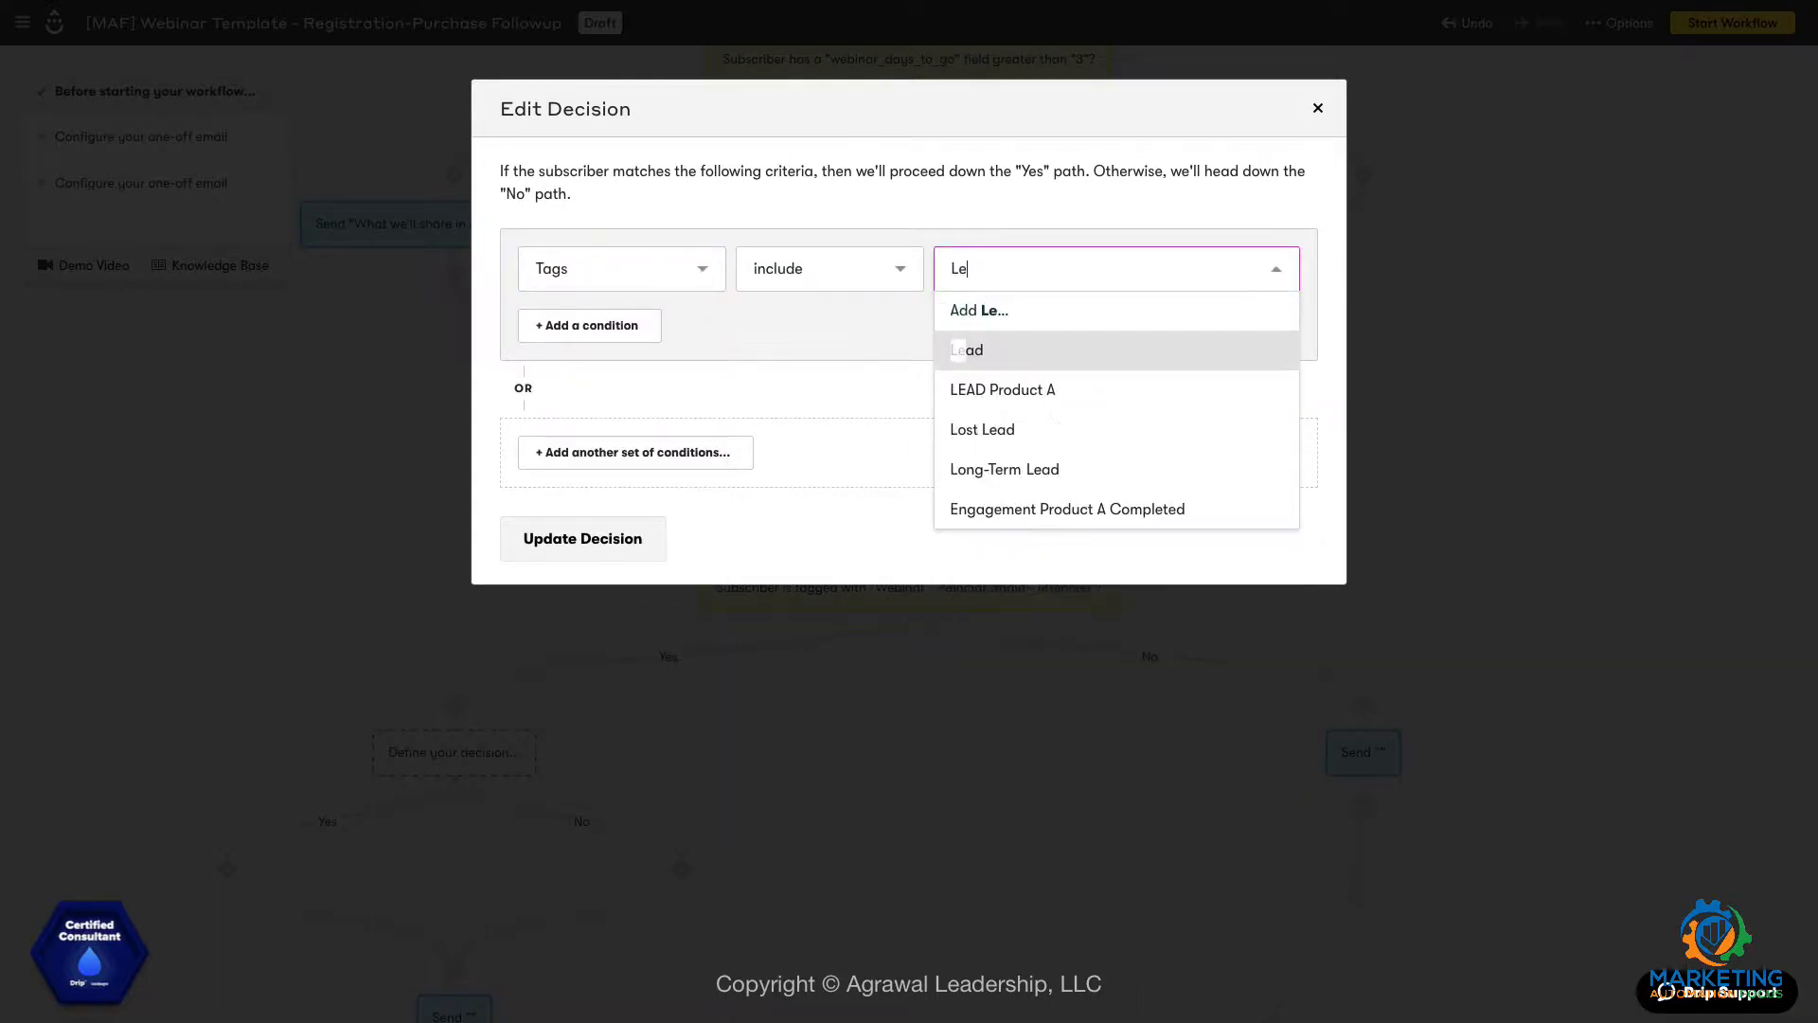
text(ft Ear)
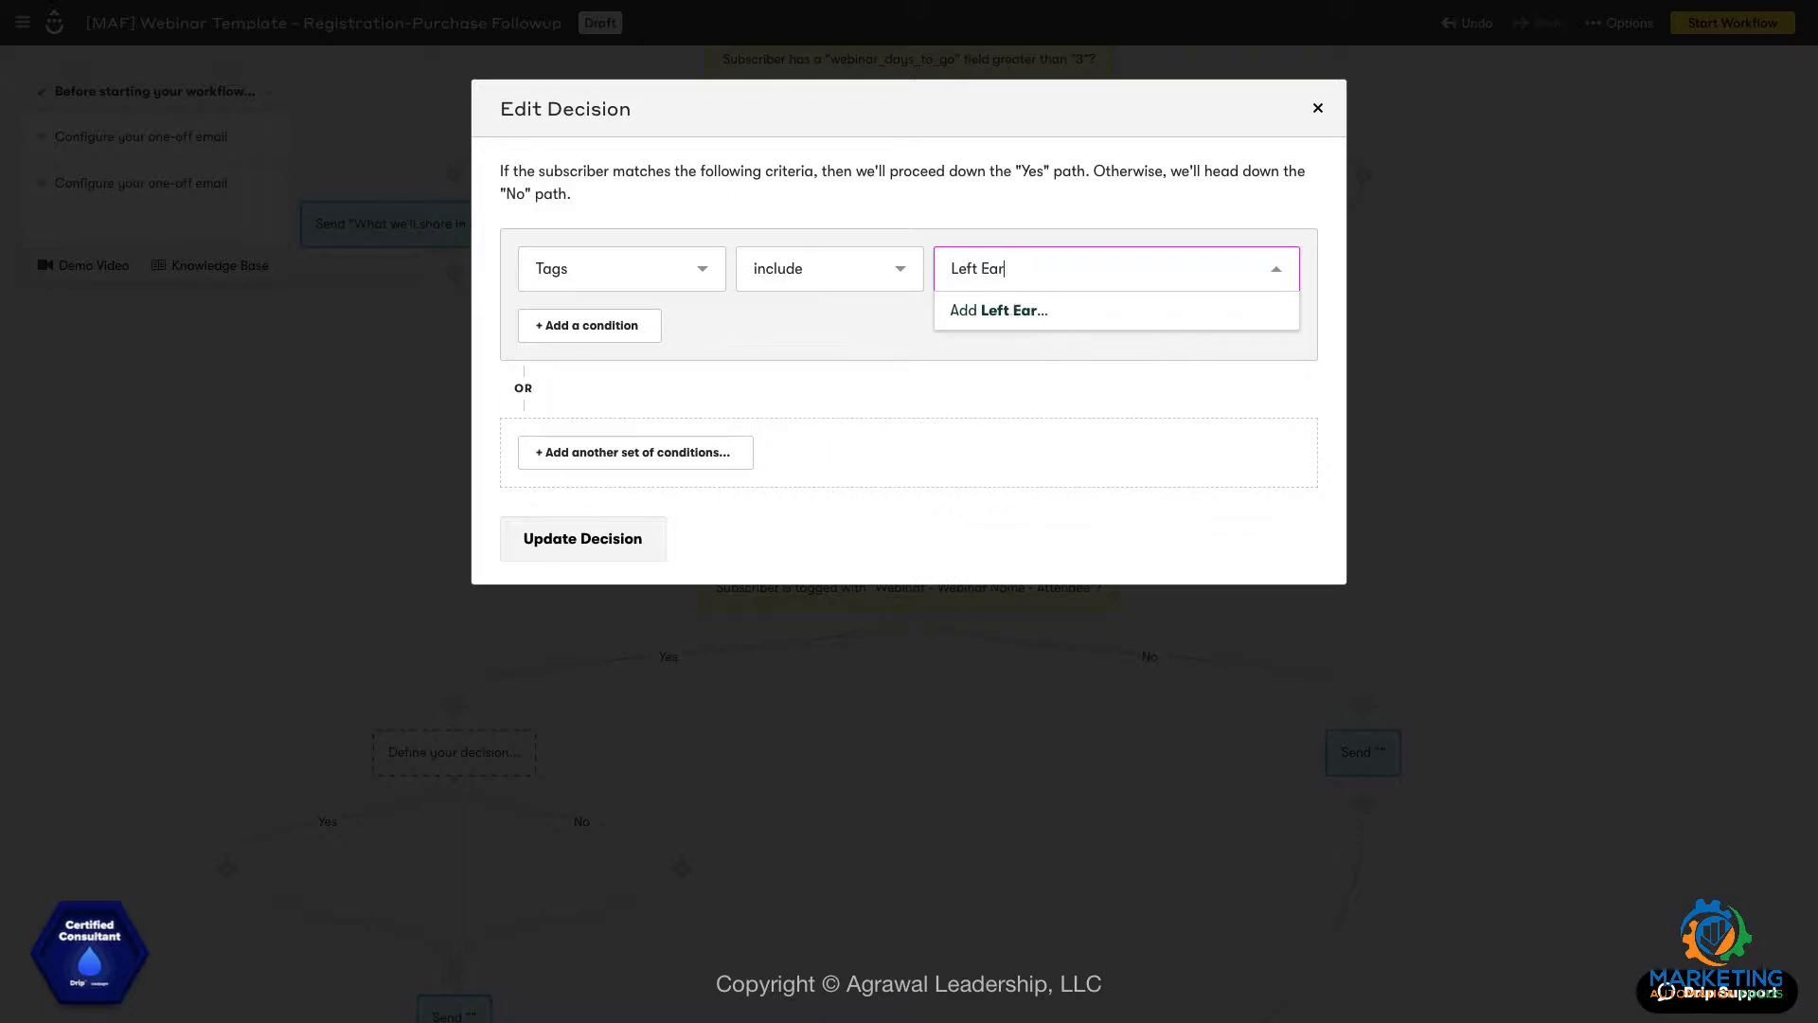
key(BackSpace)
key(BackSpace)
key(BackSpace)
text(Webinar Early )
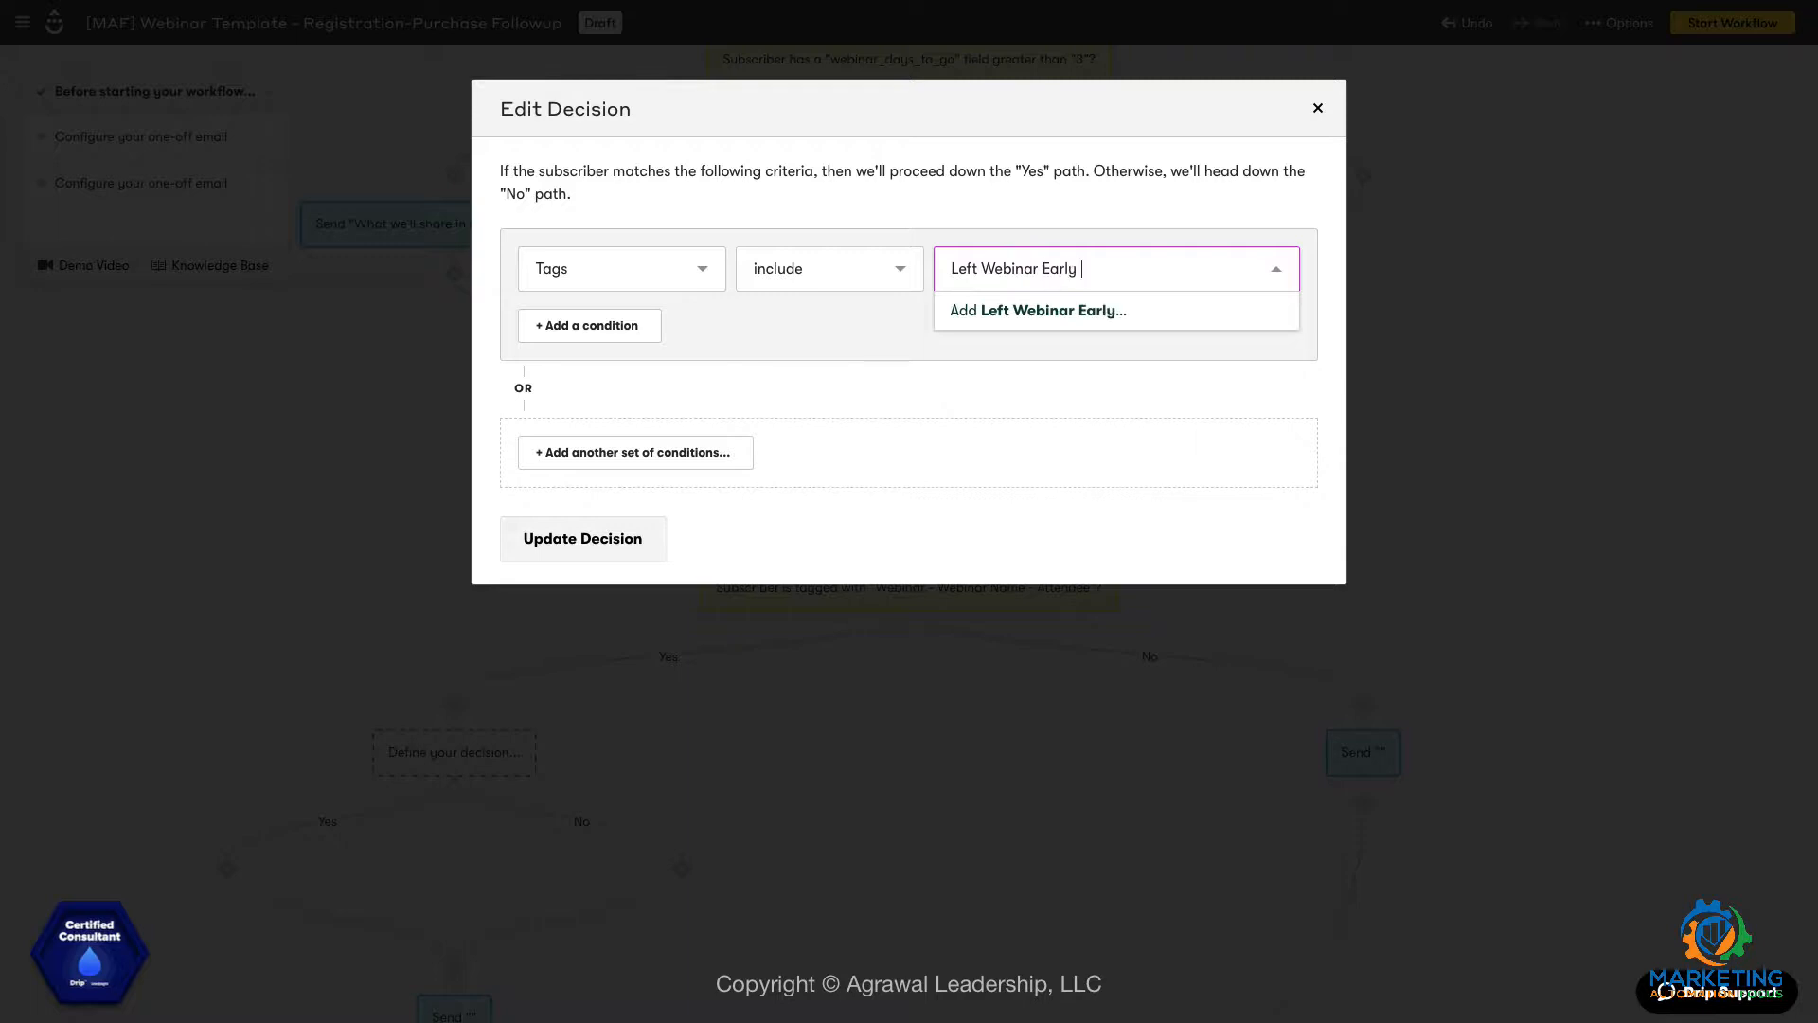
text(10-20)
click(1034, 316)
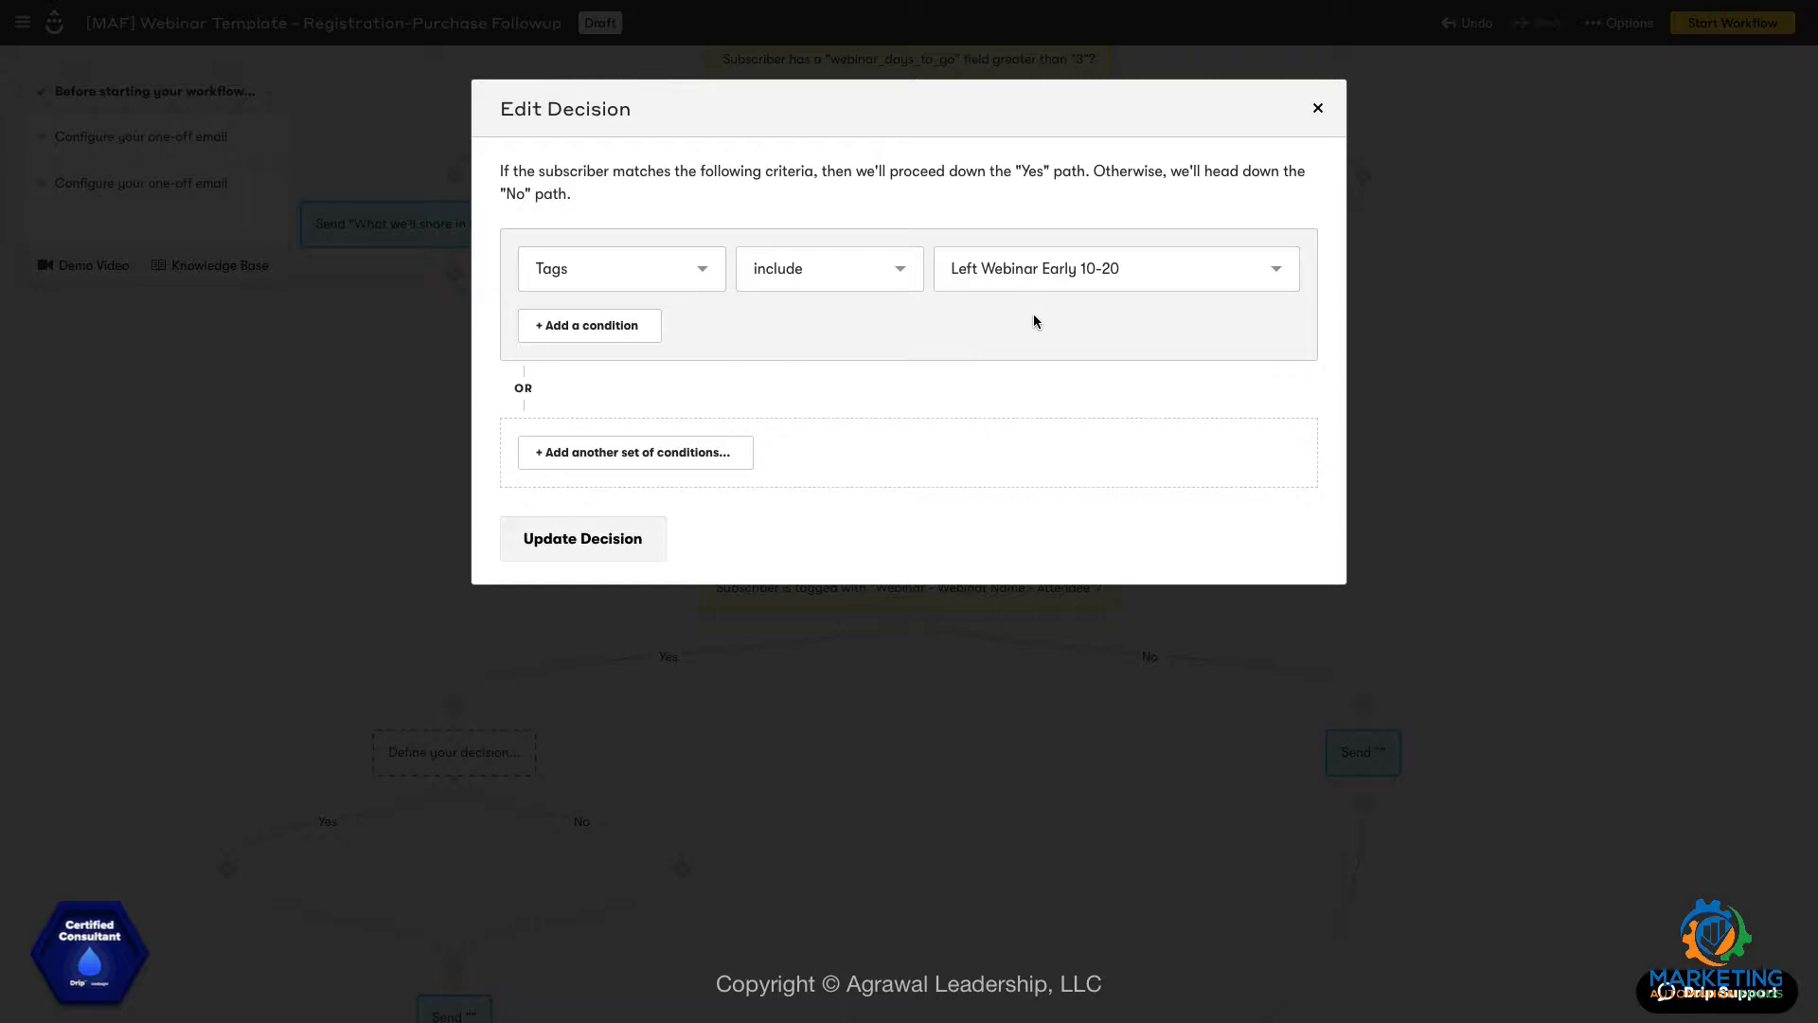
click(614, 539)
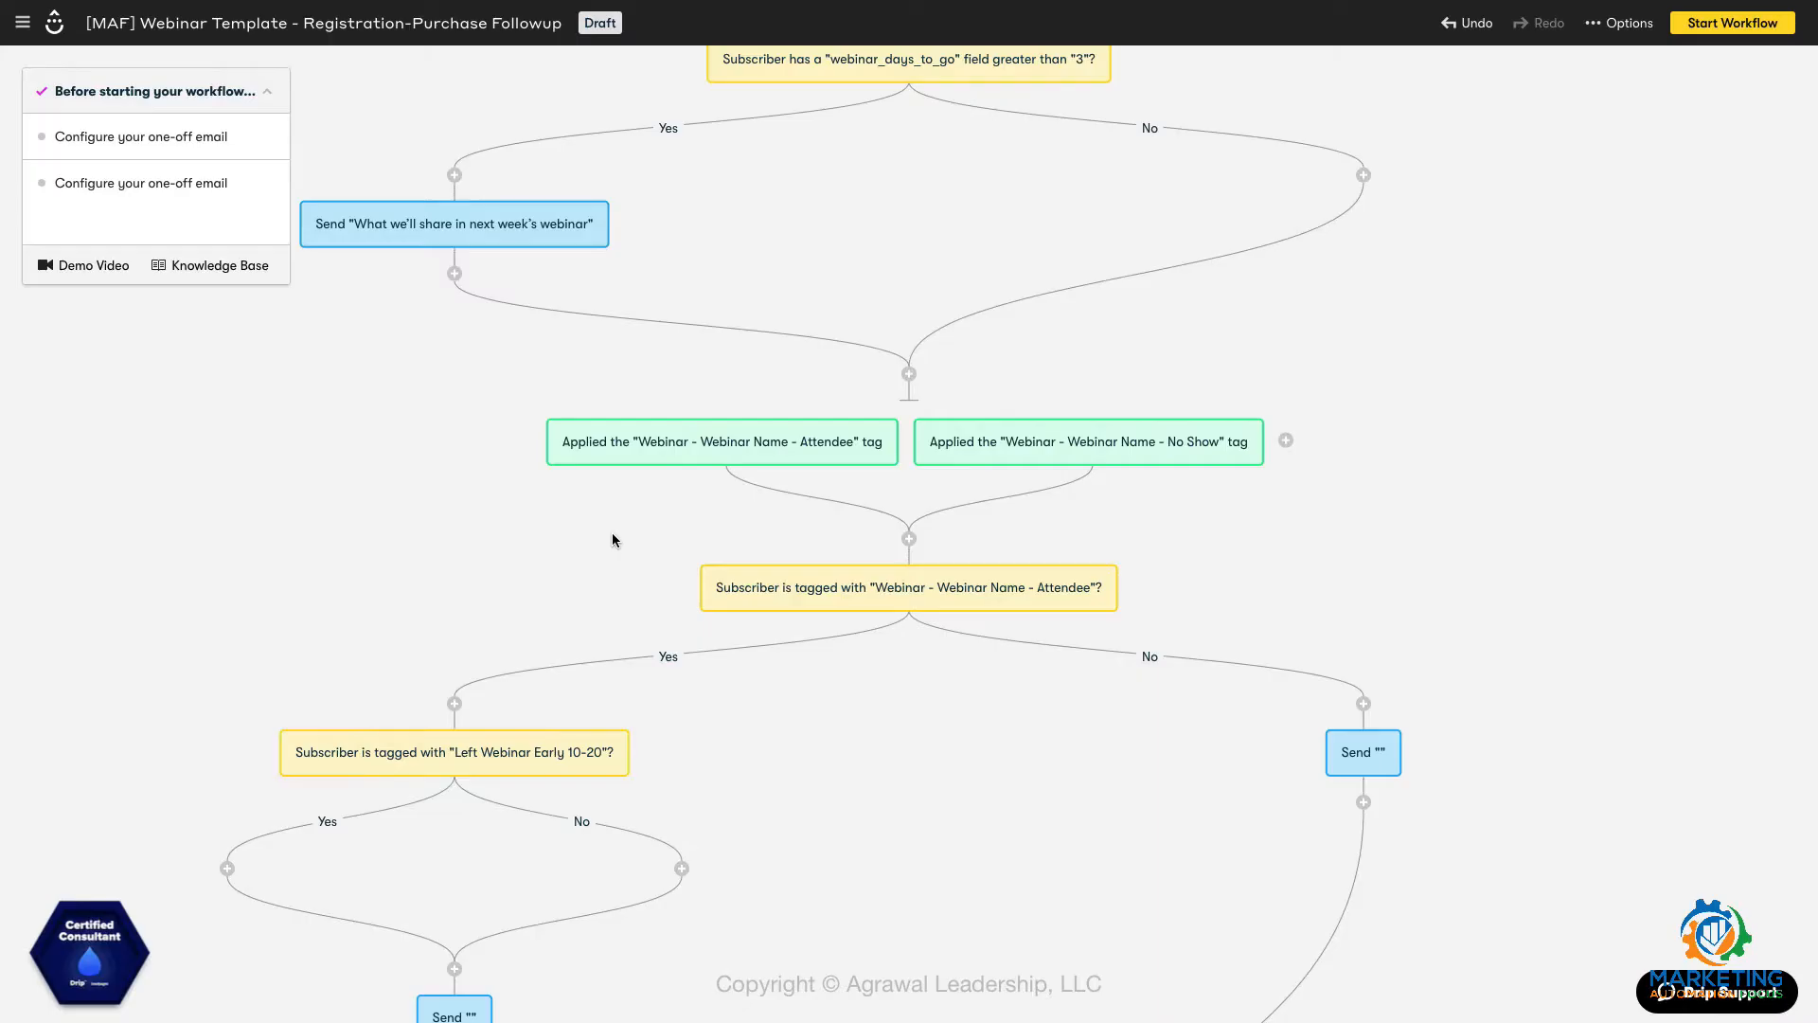
Add a "Send a one-off email" action to the Yes branch of the "Left Webinar Early 10-20" decision.
click(228, 868)
click(757, 226)
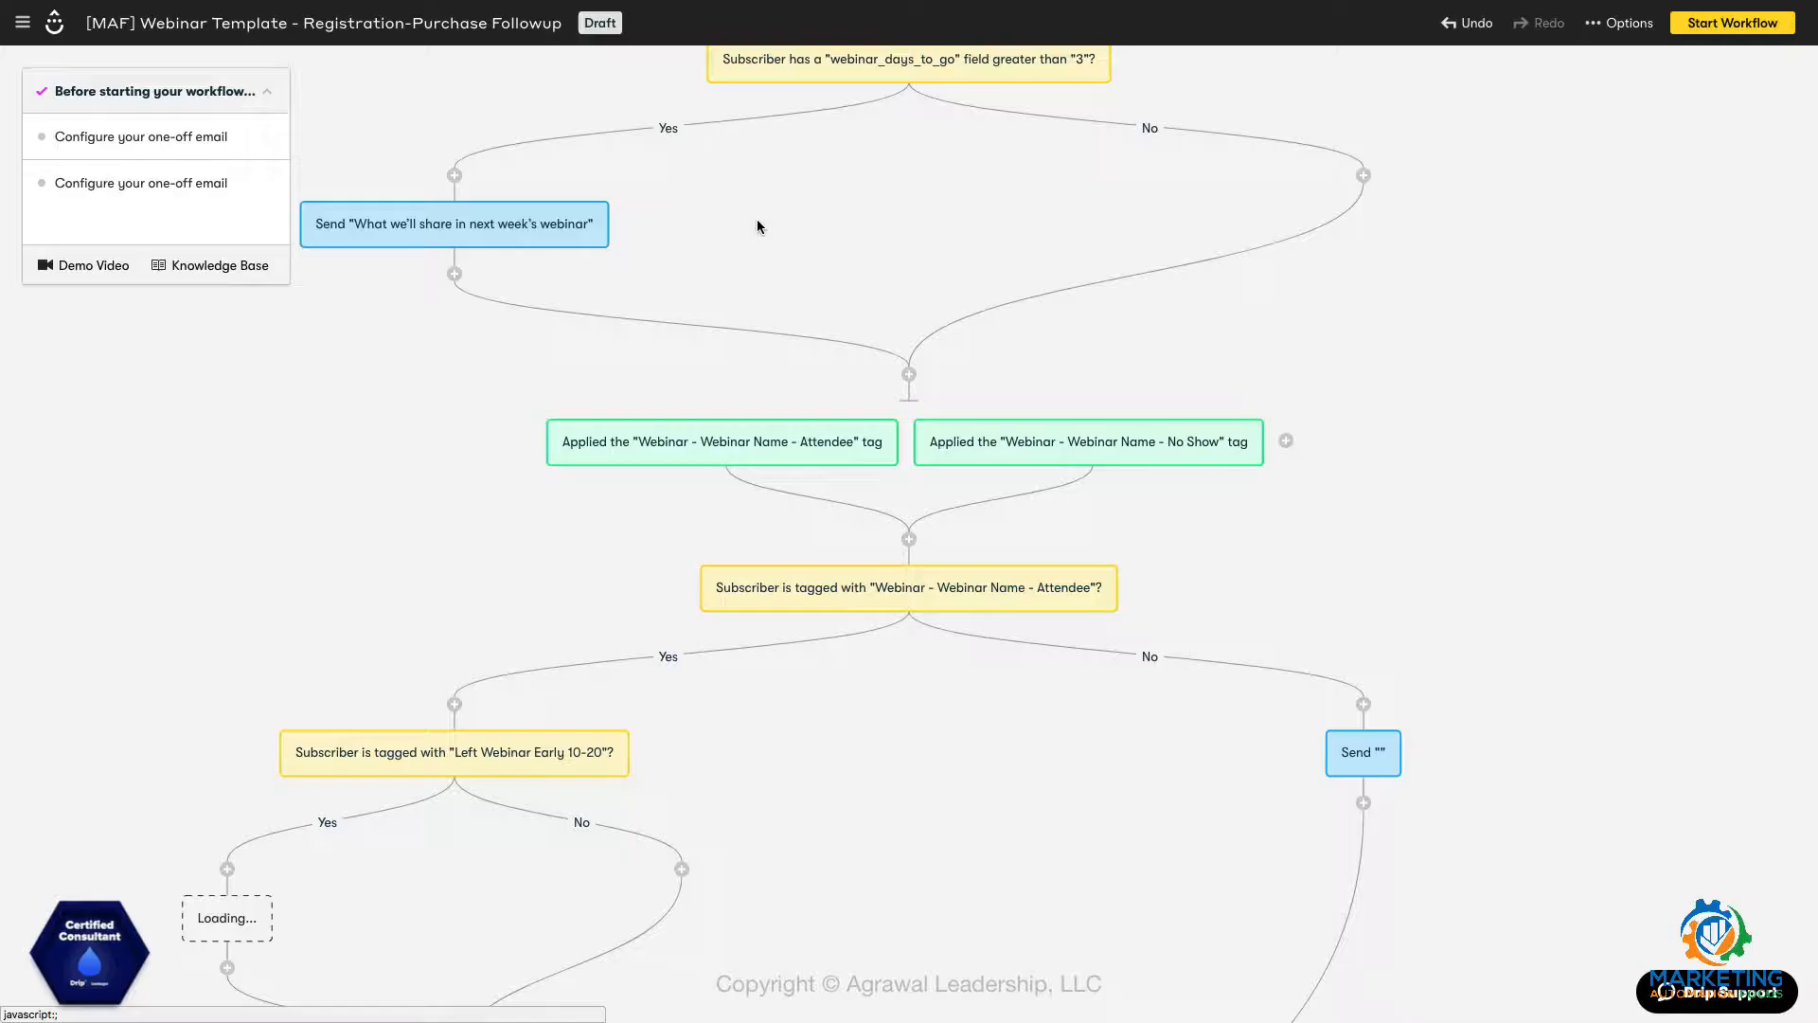
click(1108, 214)
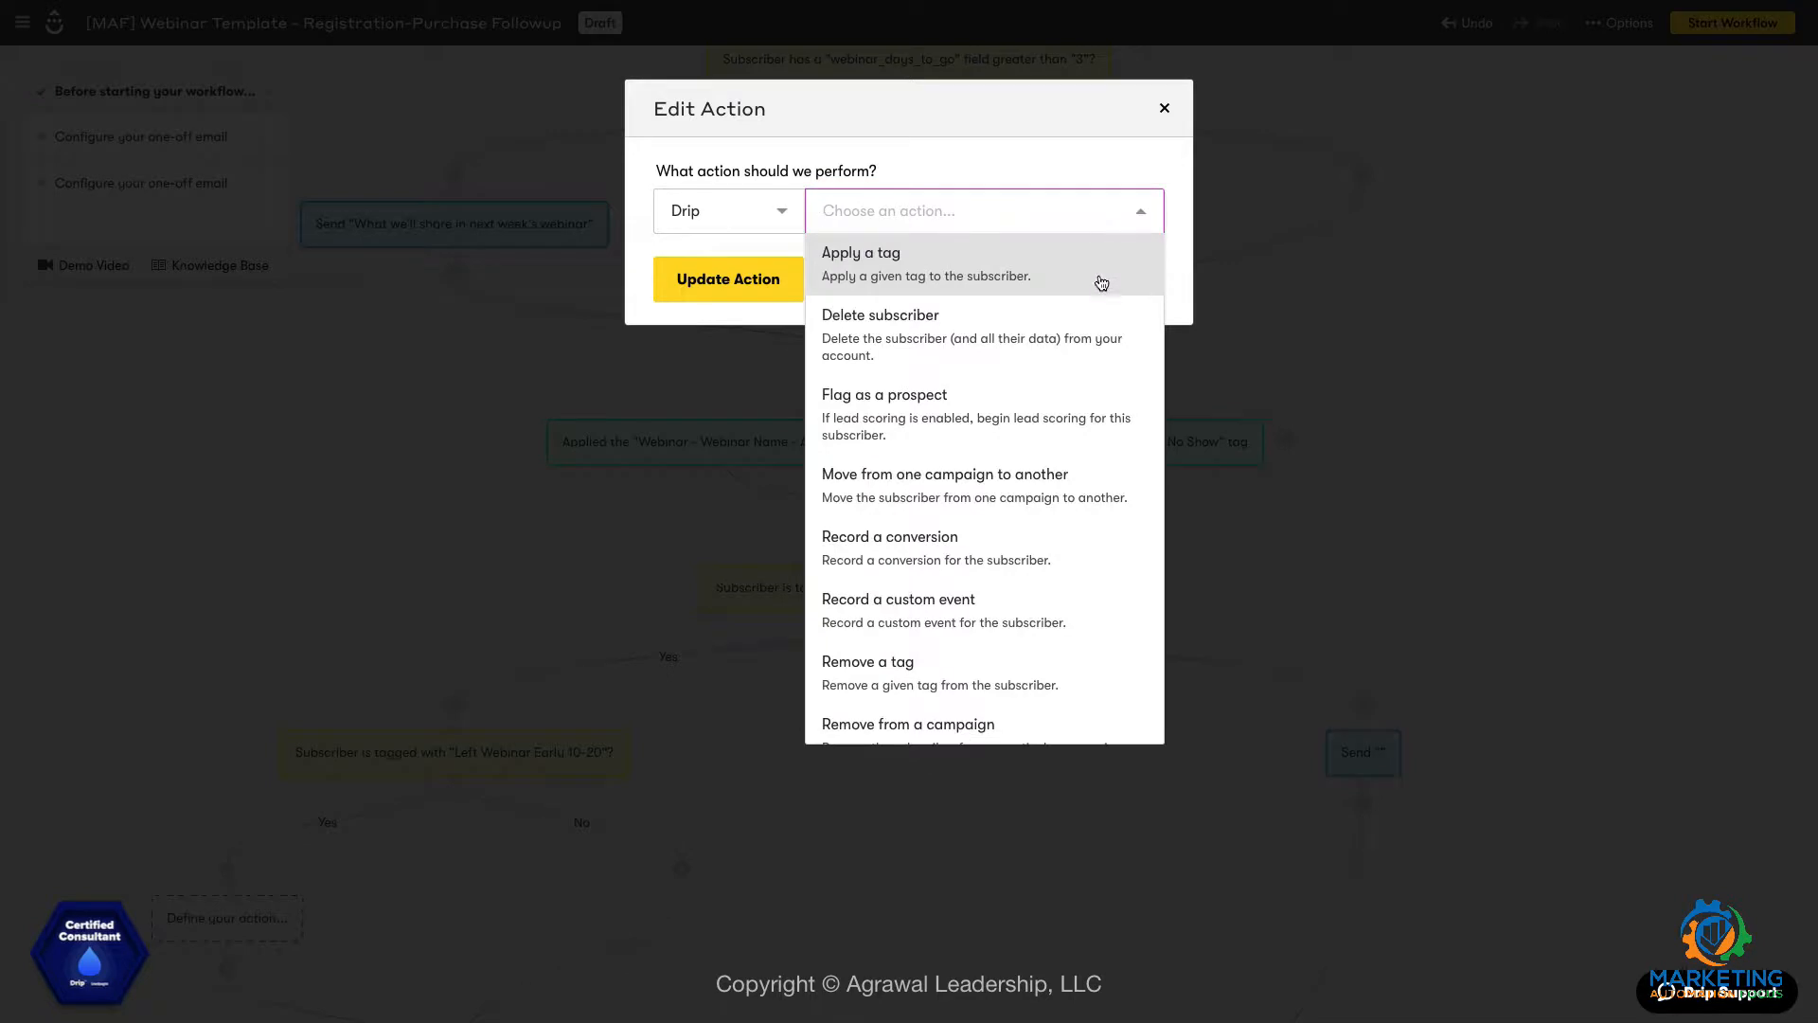
scroll(1091, 421, down, 5)
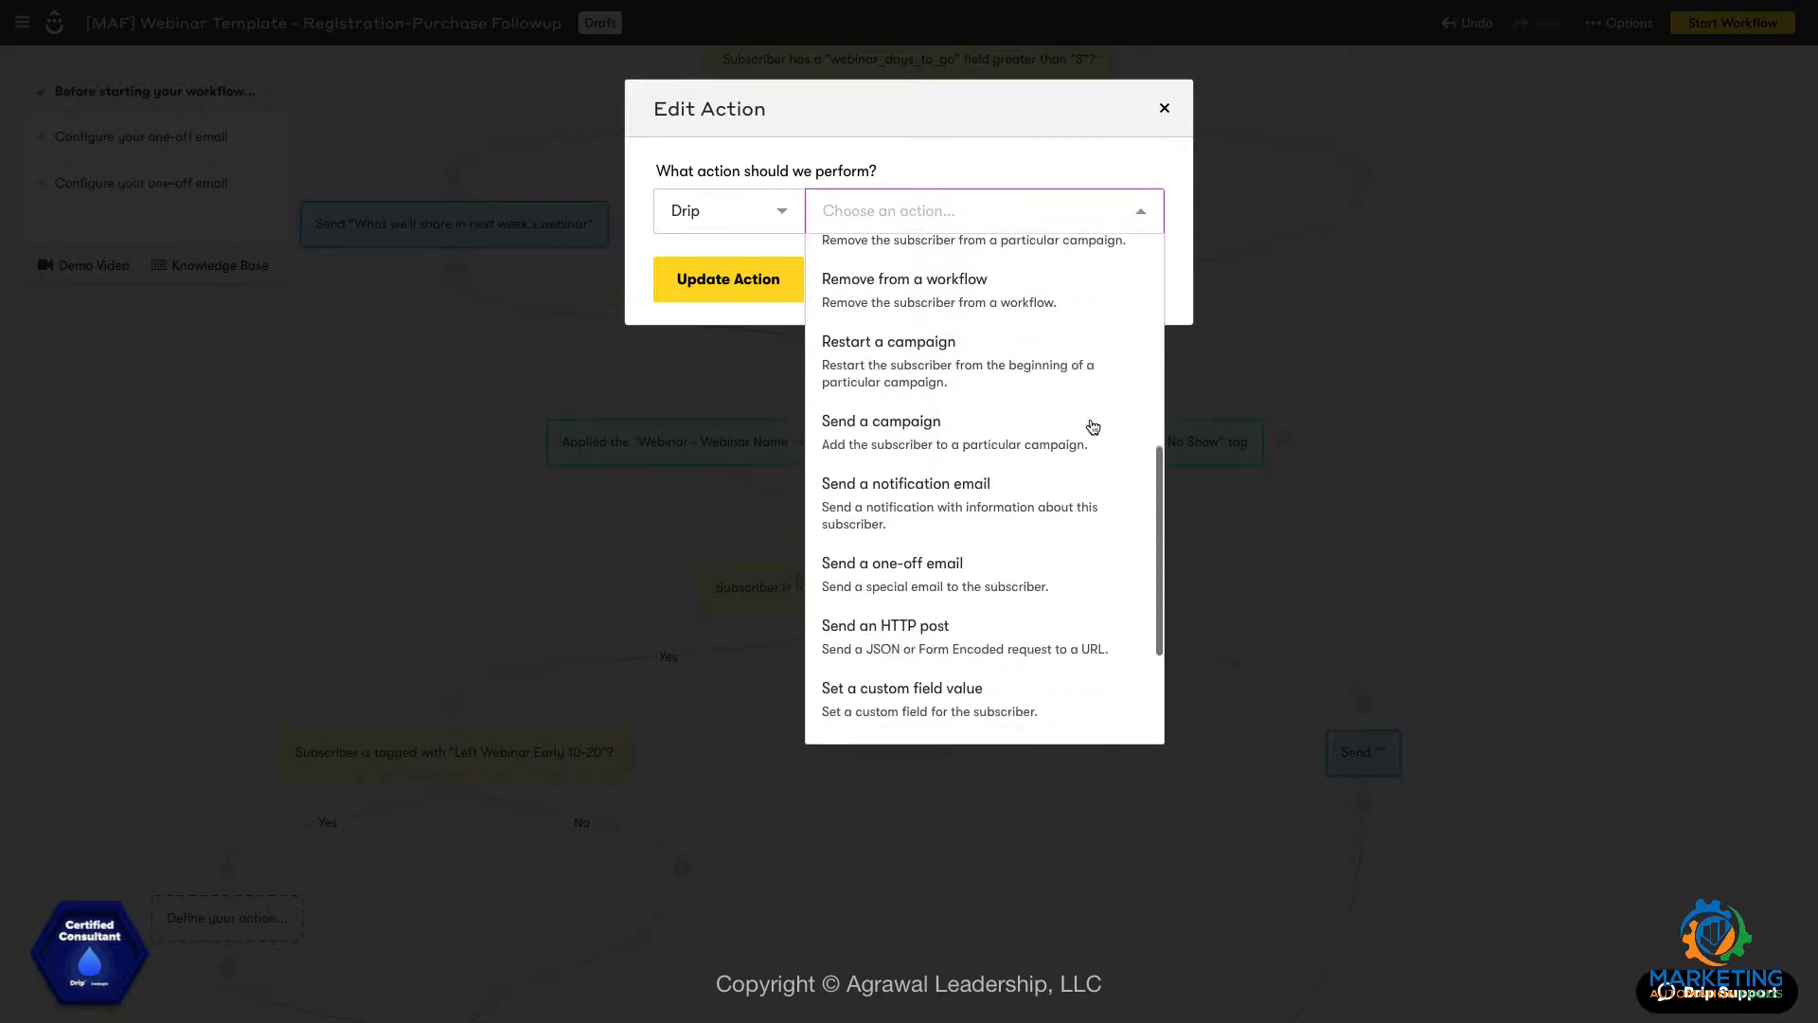
click(990, 570)
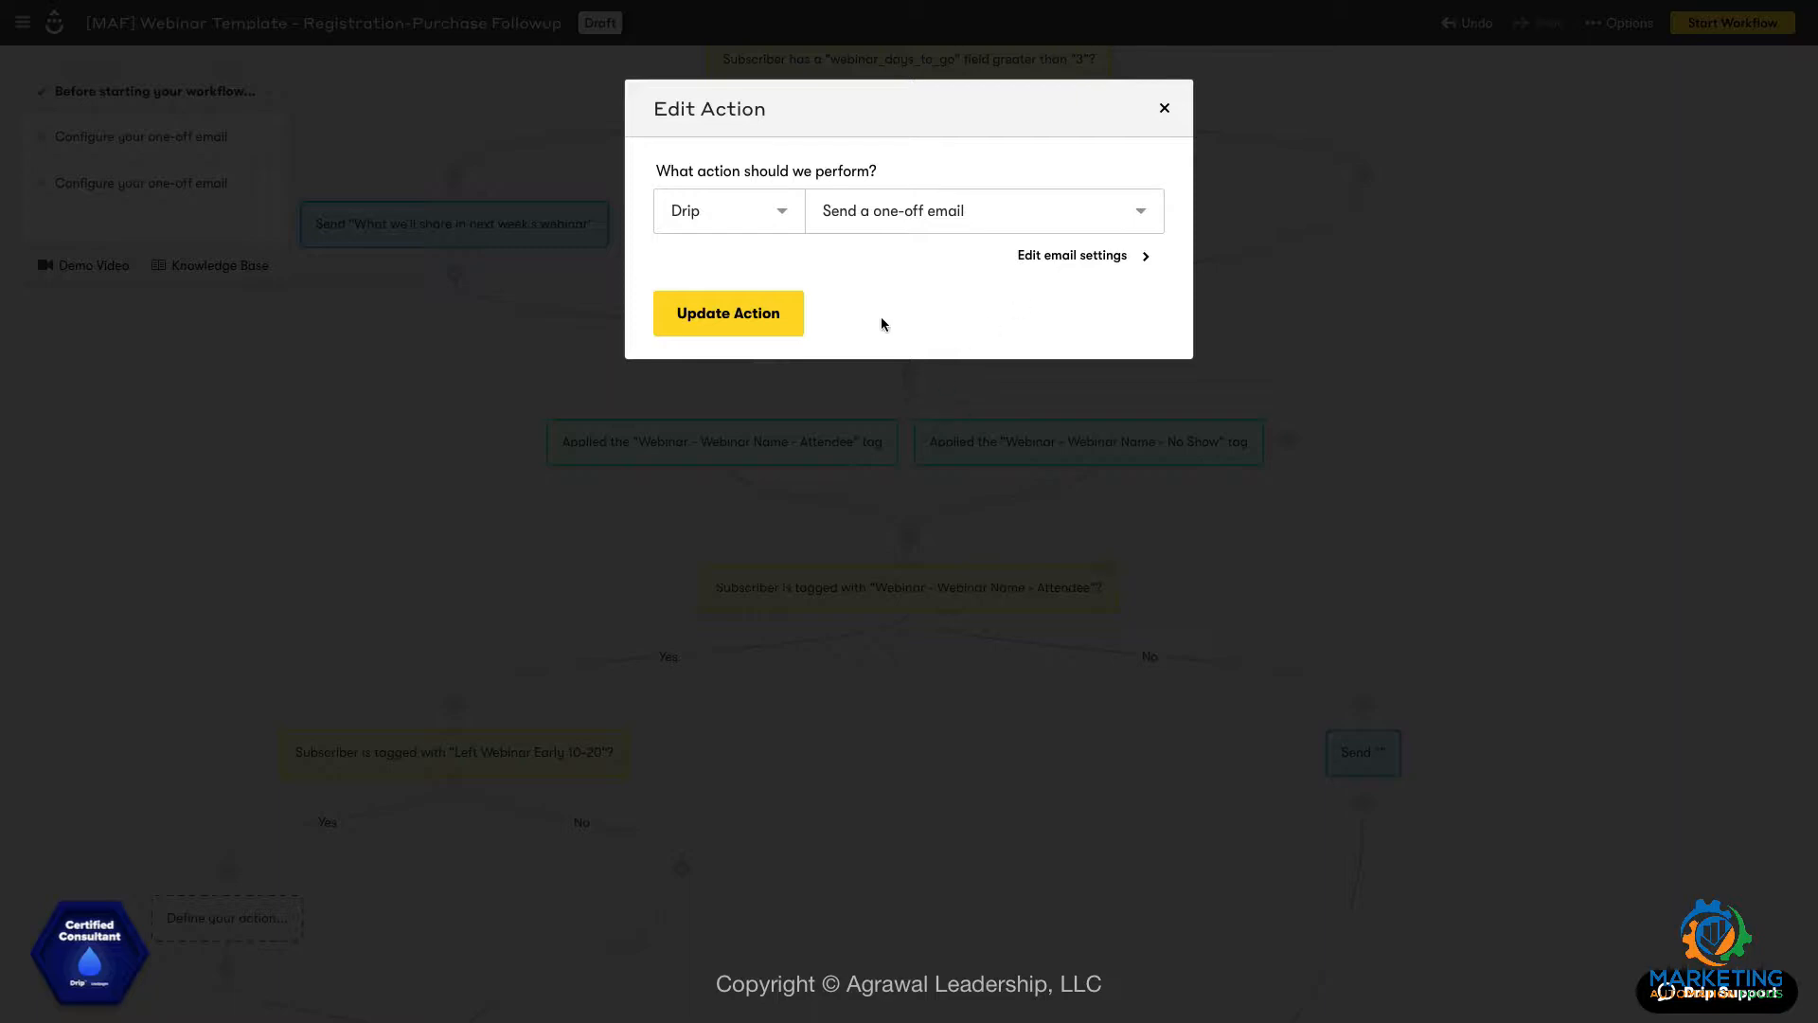
click(737, 317)
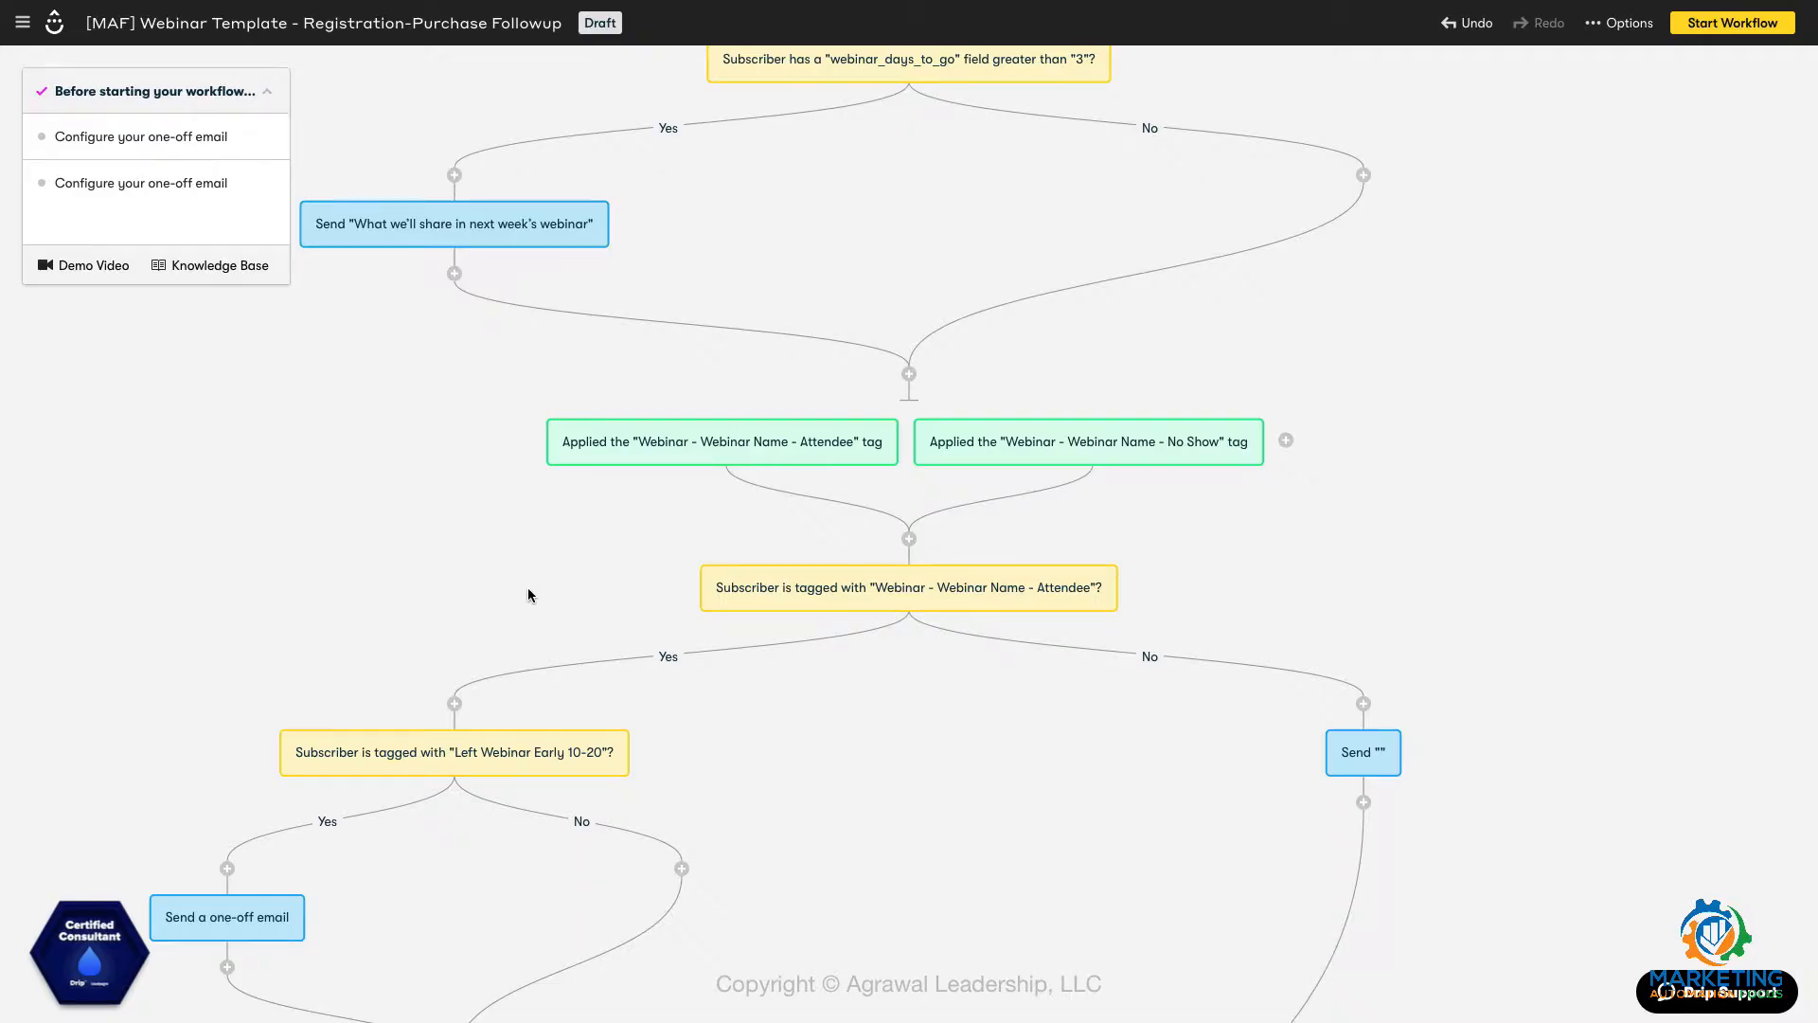
Review the follow-up paths below the attendee decision, from the early-leaver email and purchase goal through to the workflow exit.
scroll(502, 581, down, 3)
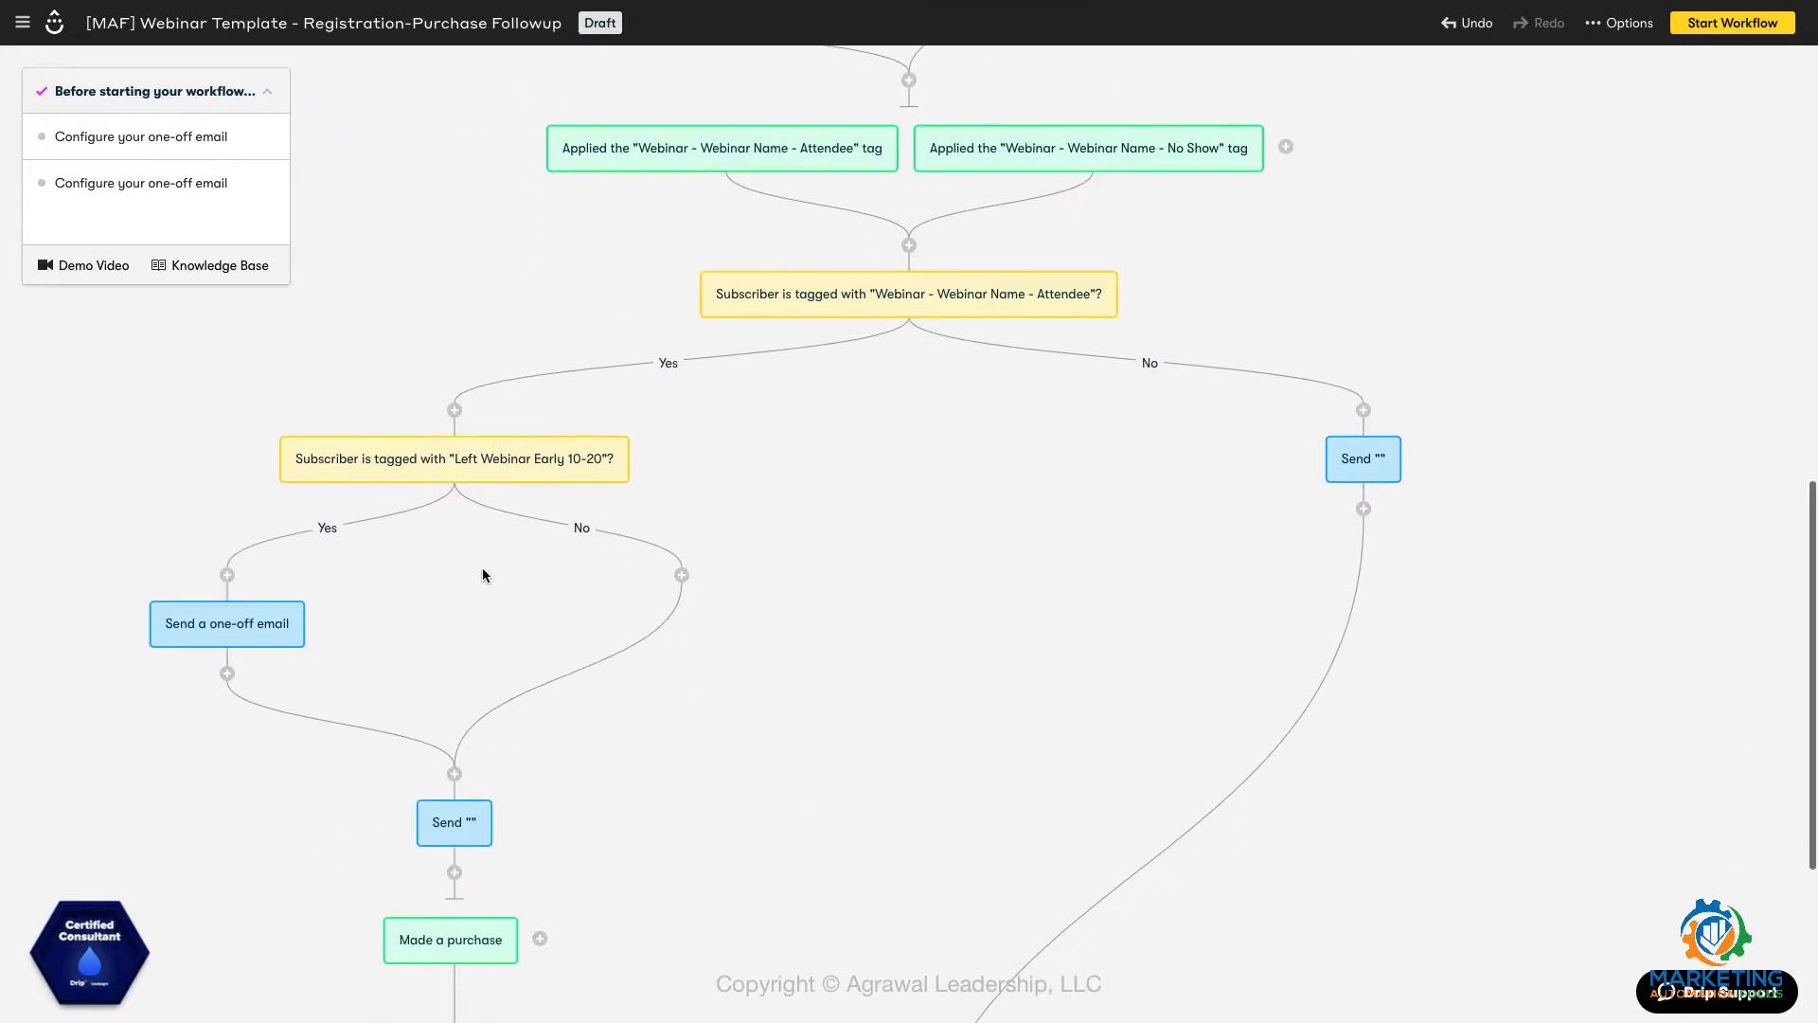
mouse_move(290, 640)
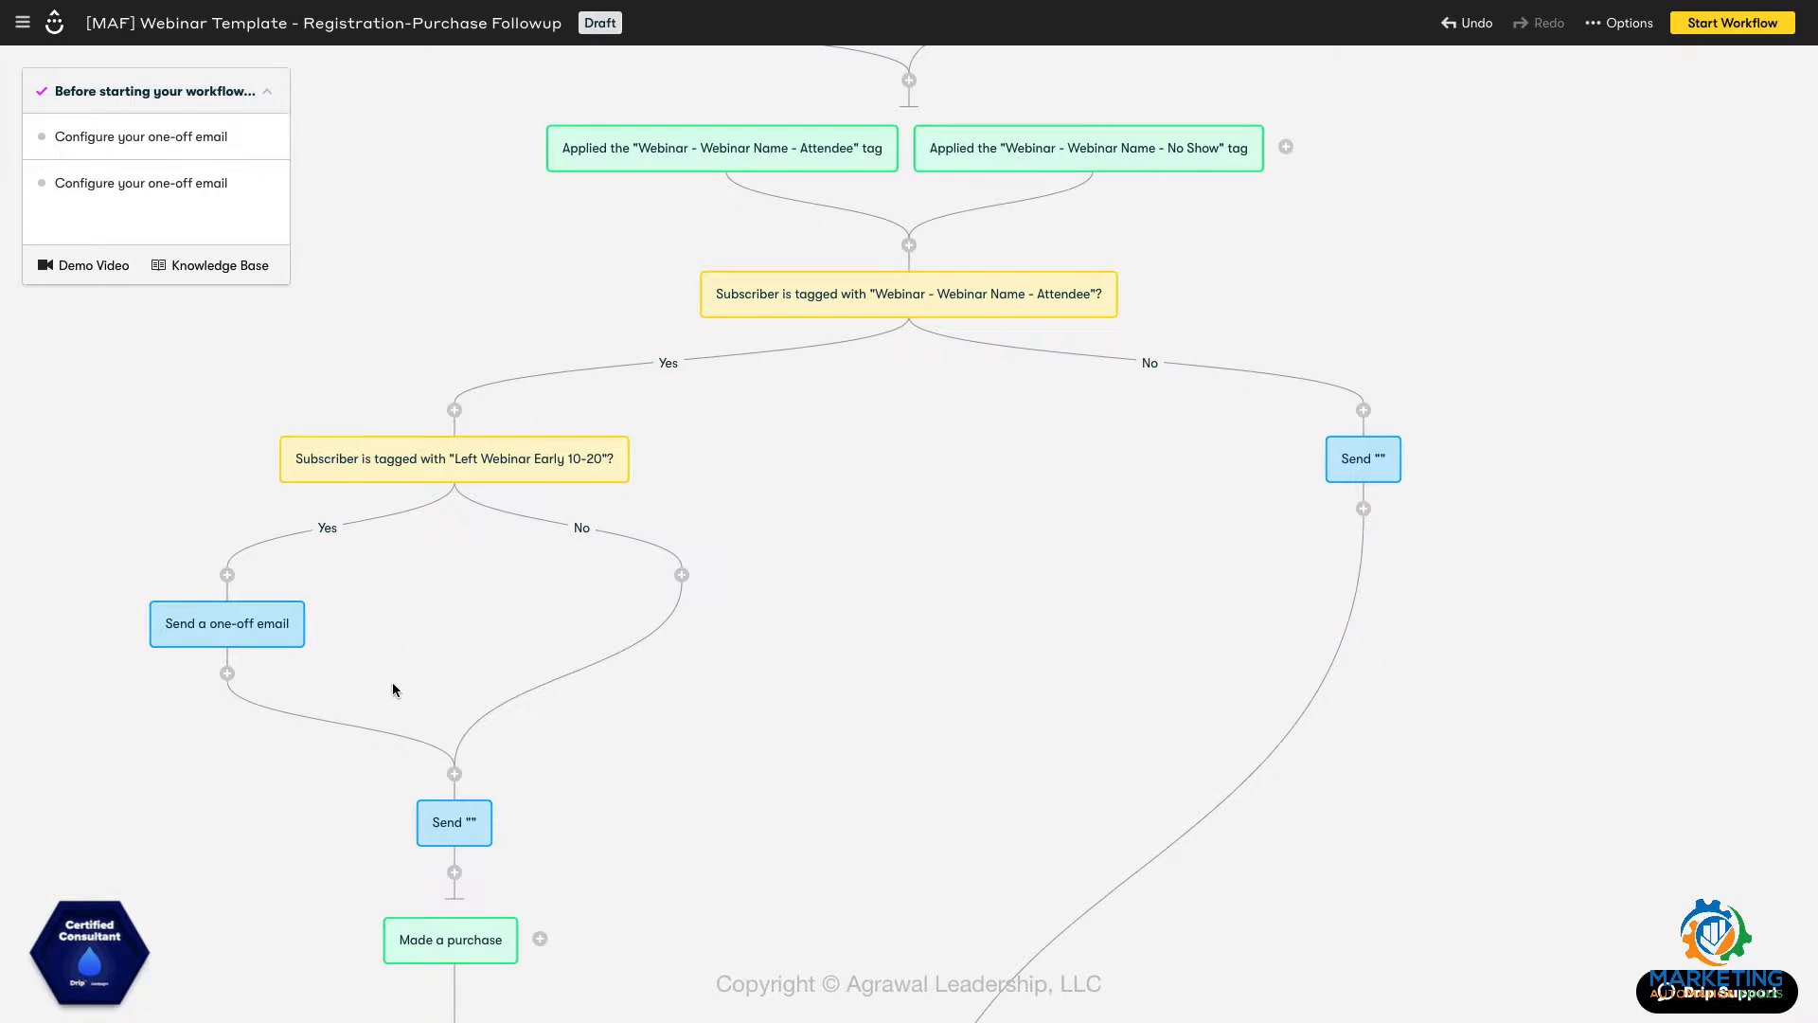
scroll(385, 766, down, 2)
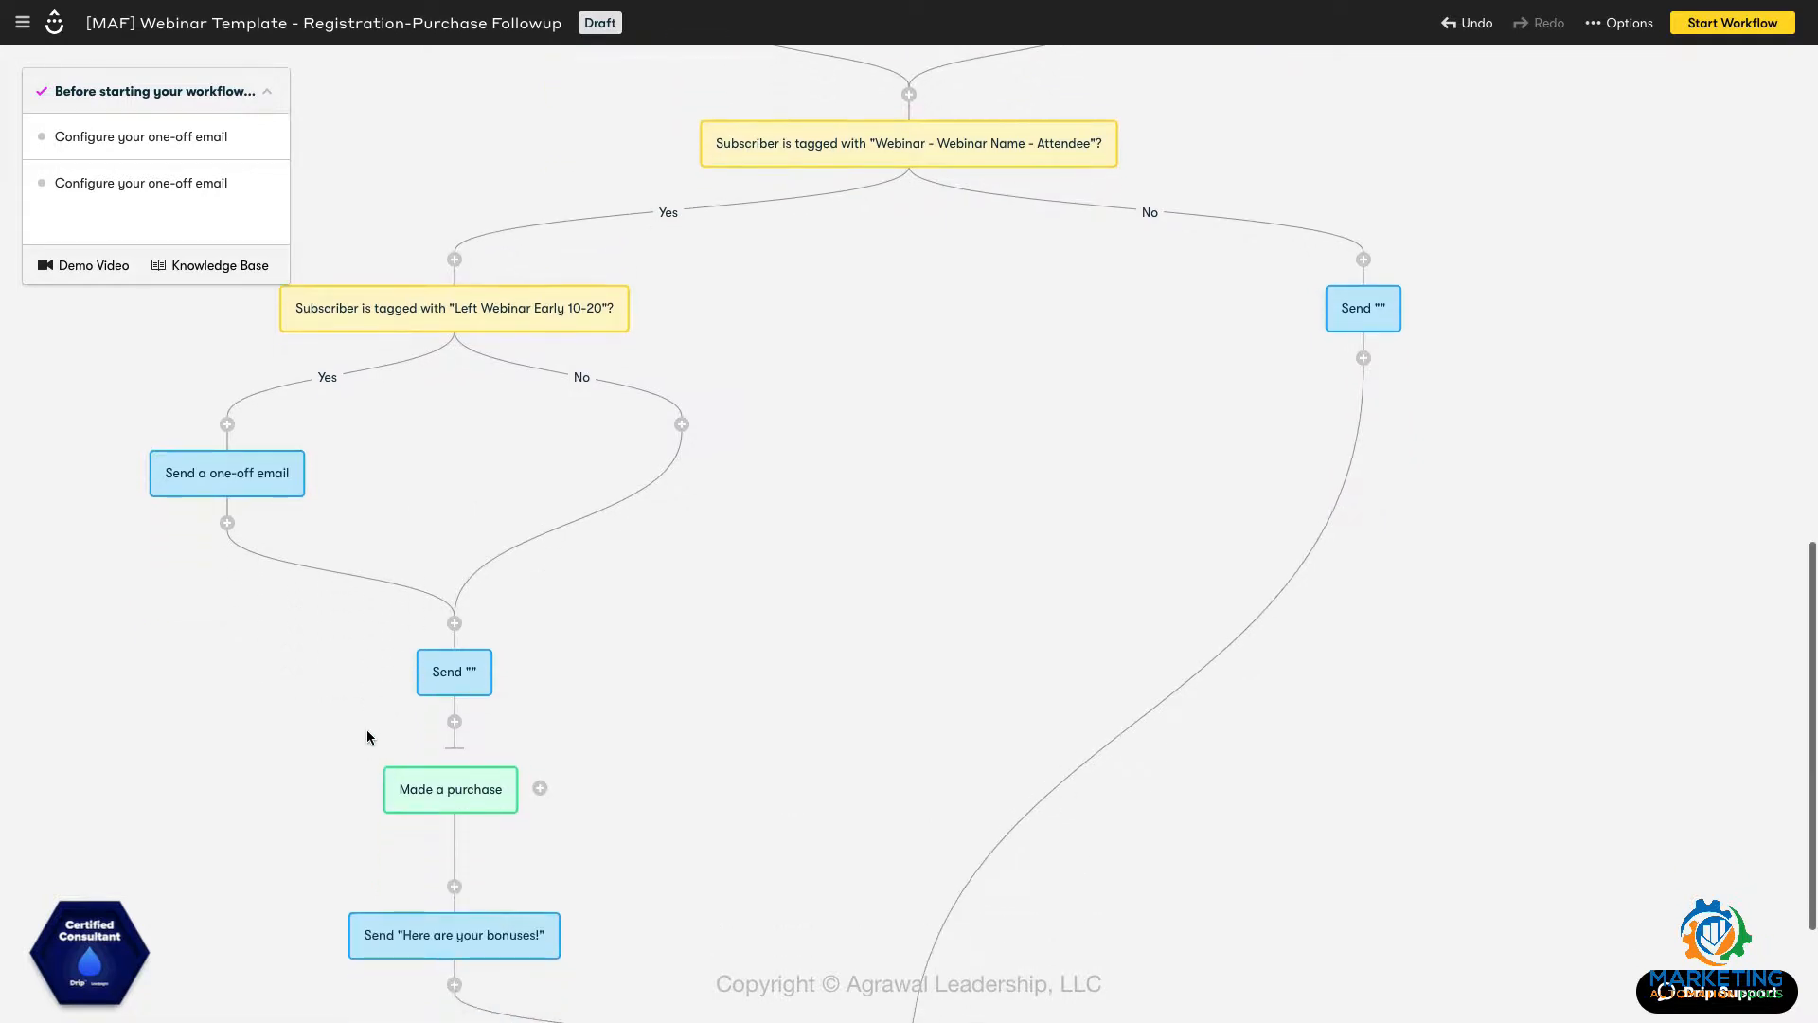
mouse_move(406, 786)
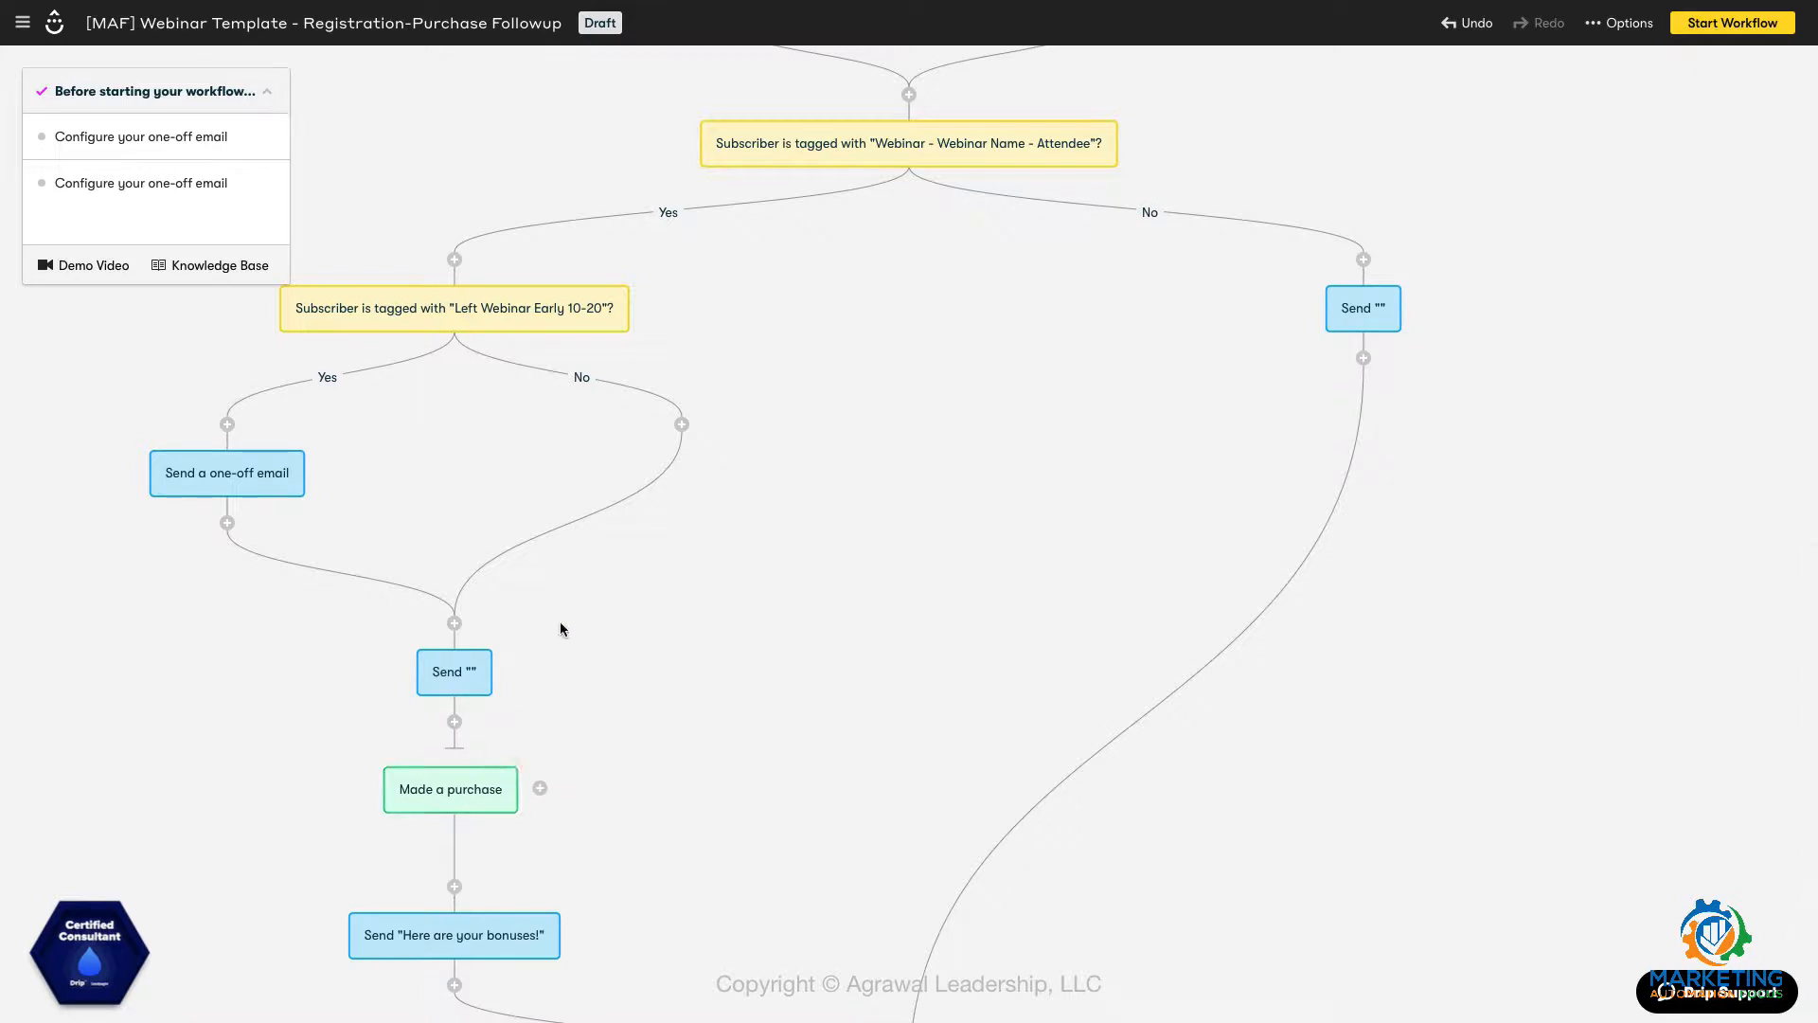
scroll(519, 436, up, 1)
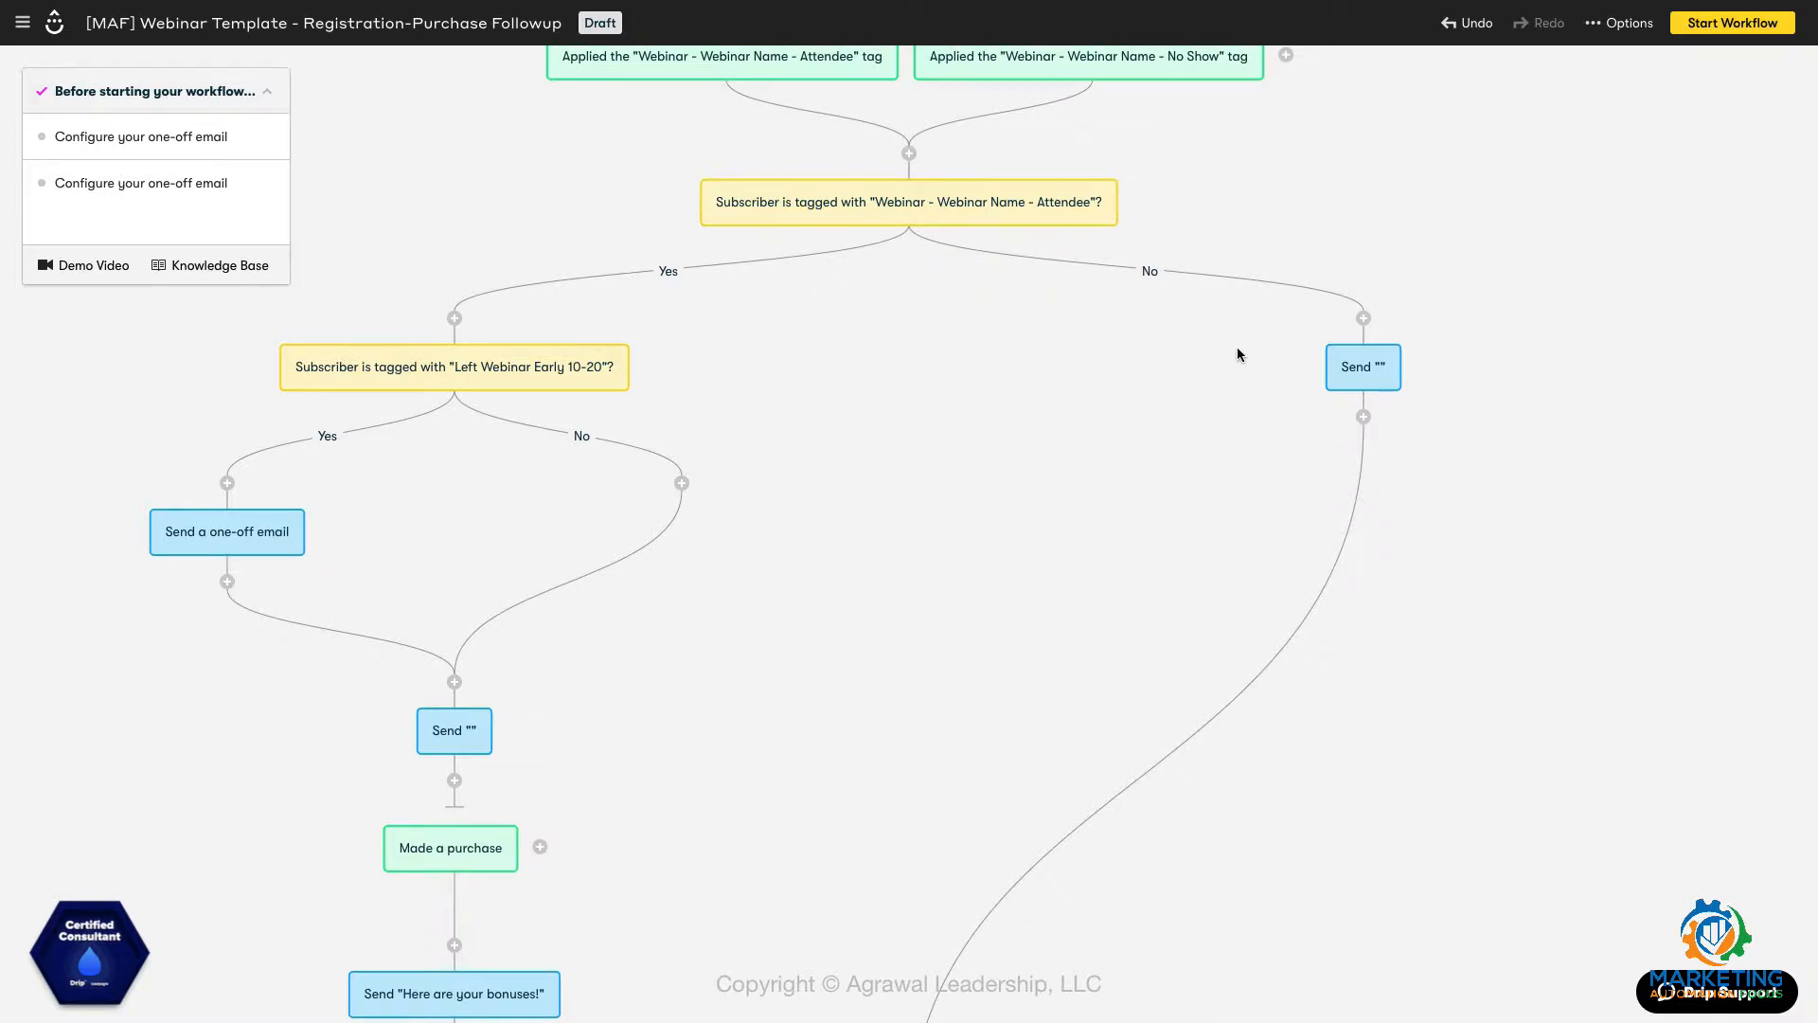
scroll(1297, 404, down, 1)
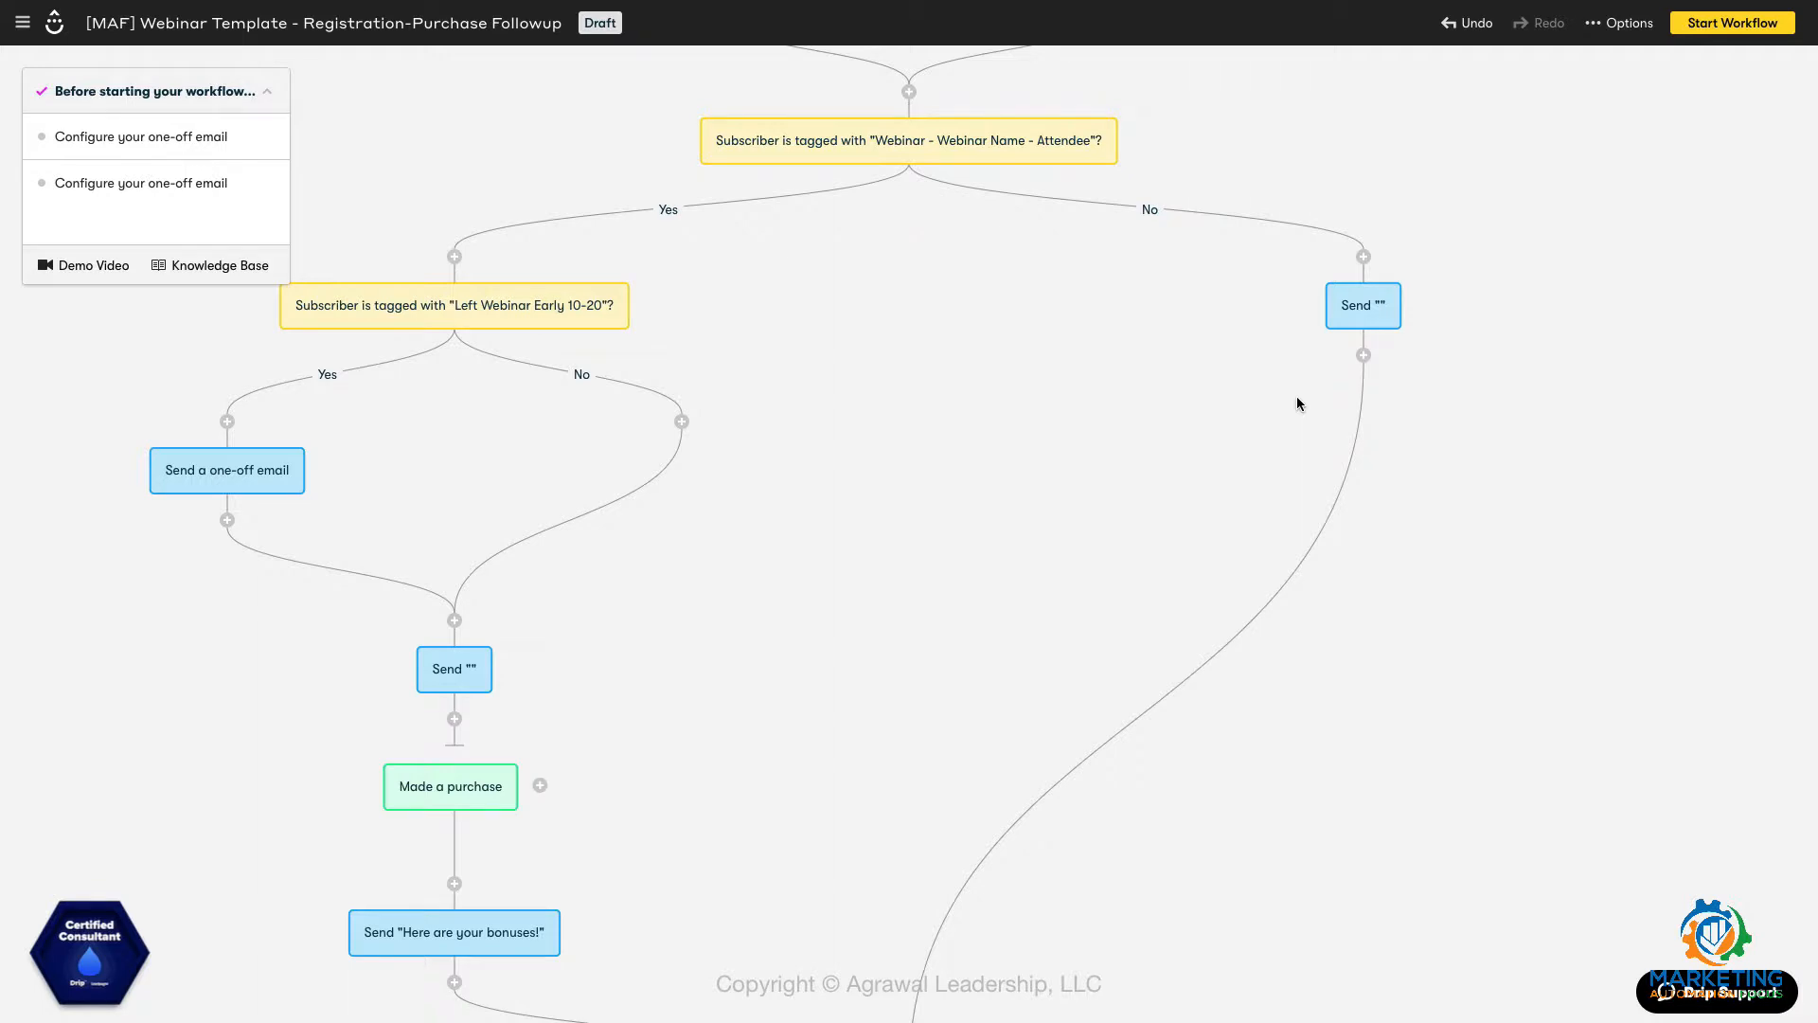
scroll(1298, 404, down, 3)
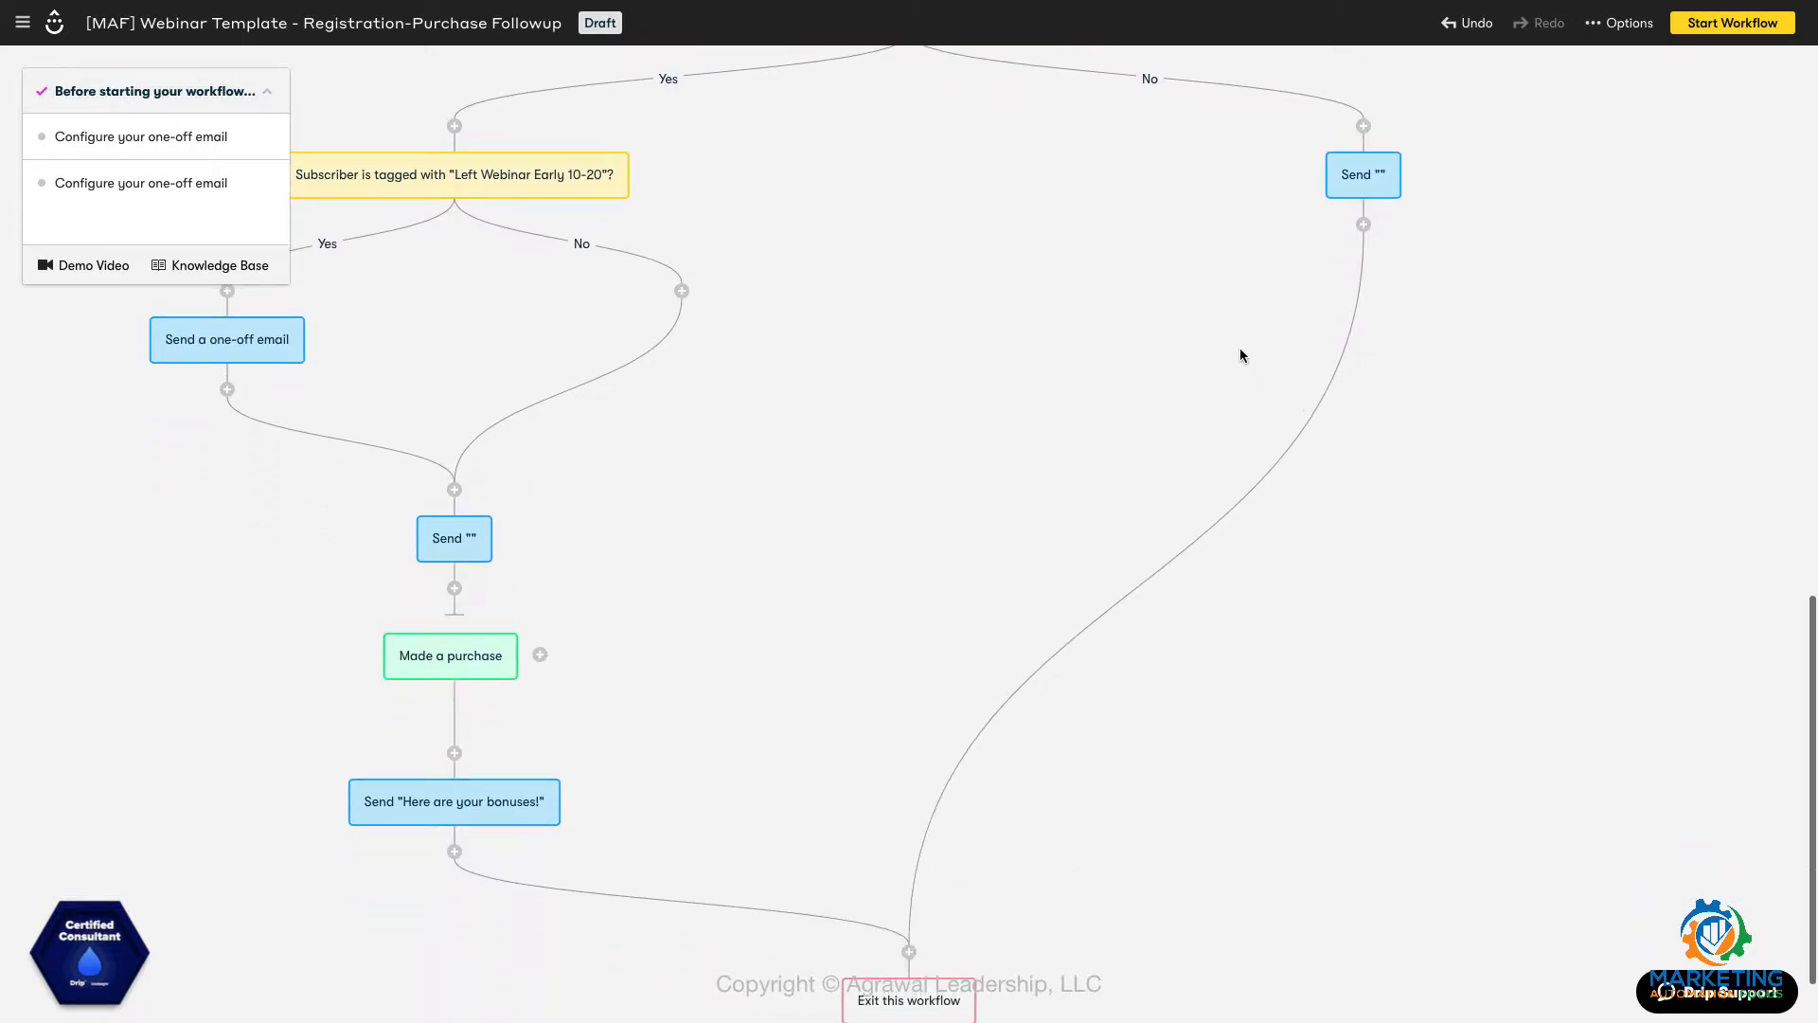
scroll(1033, 564, down, 2)
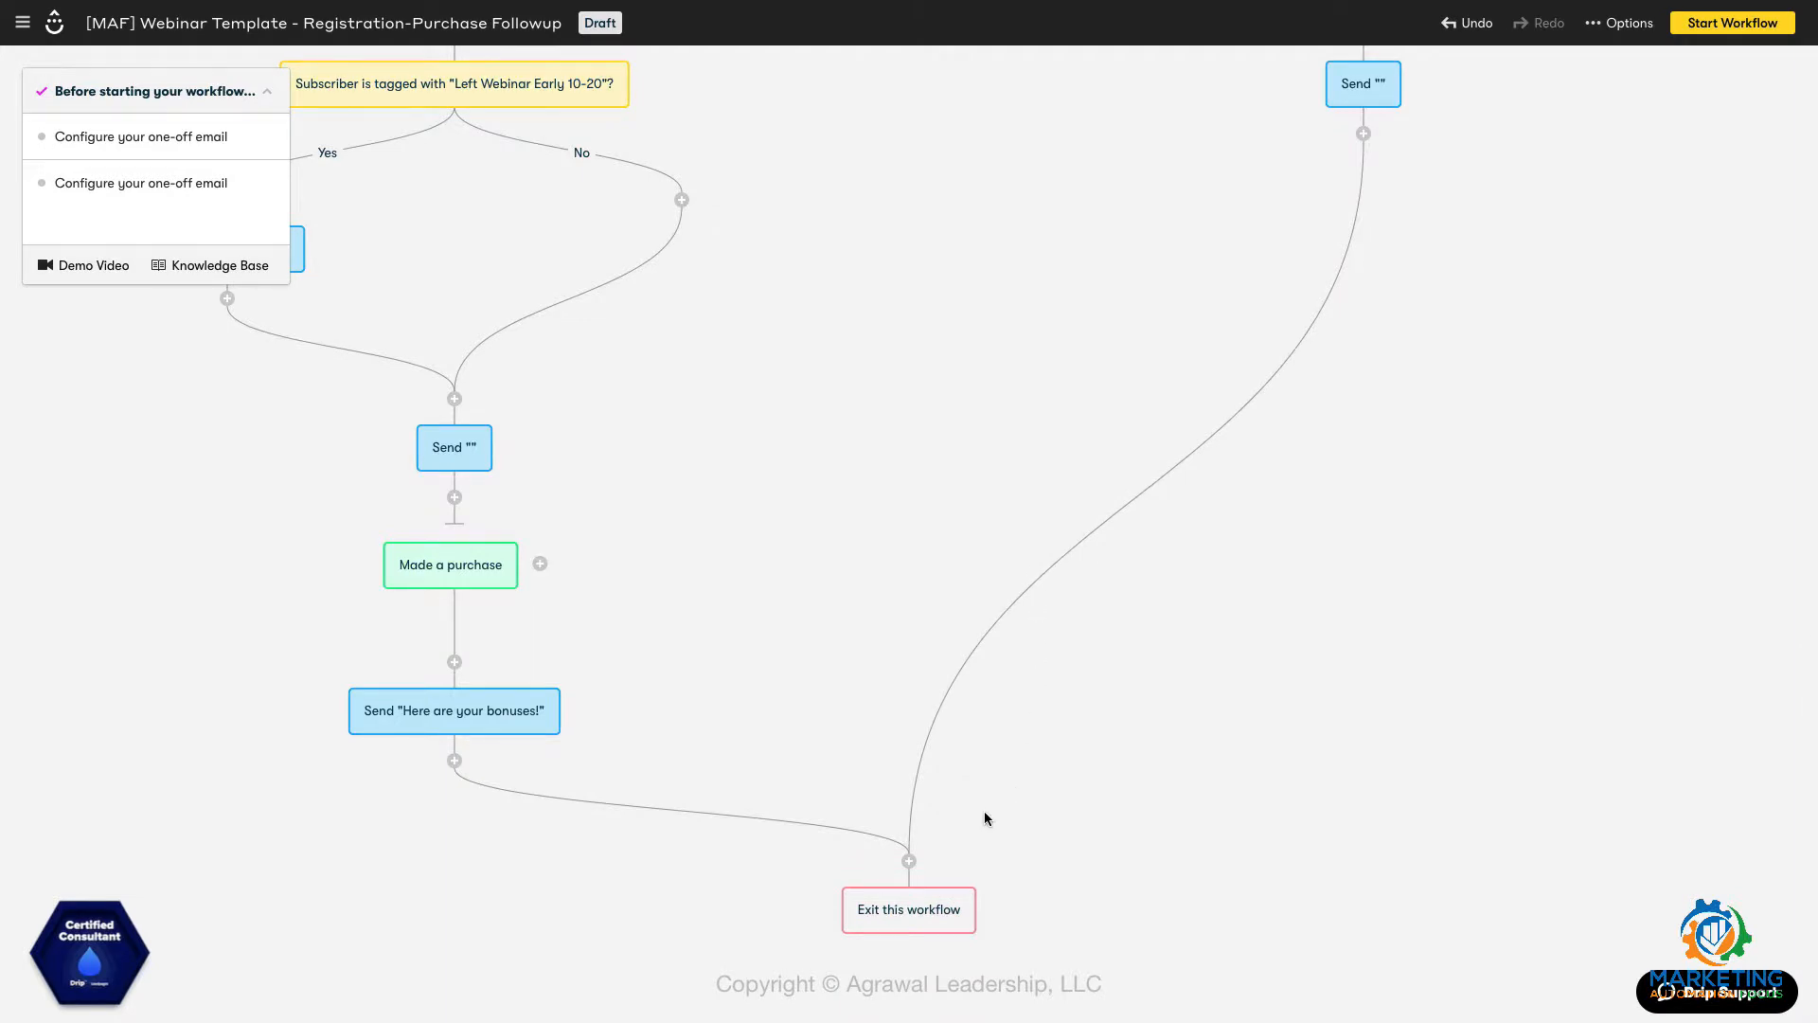
scroll(1047, 430, up, 5)
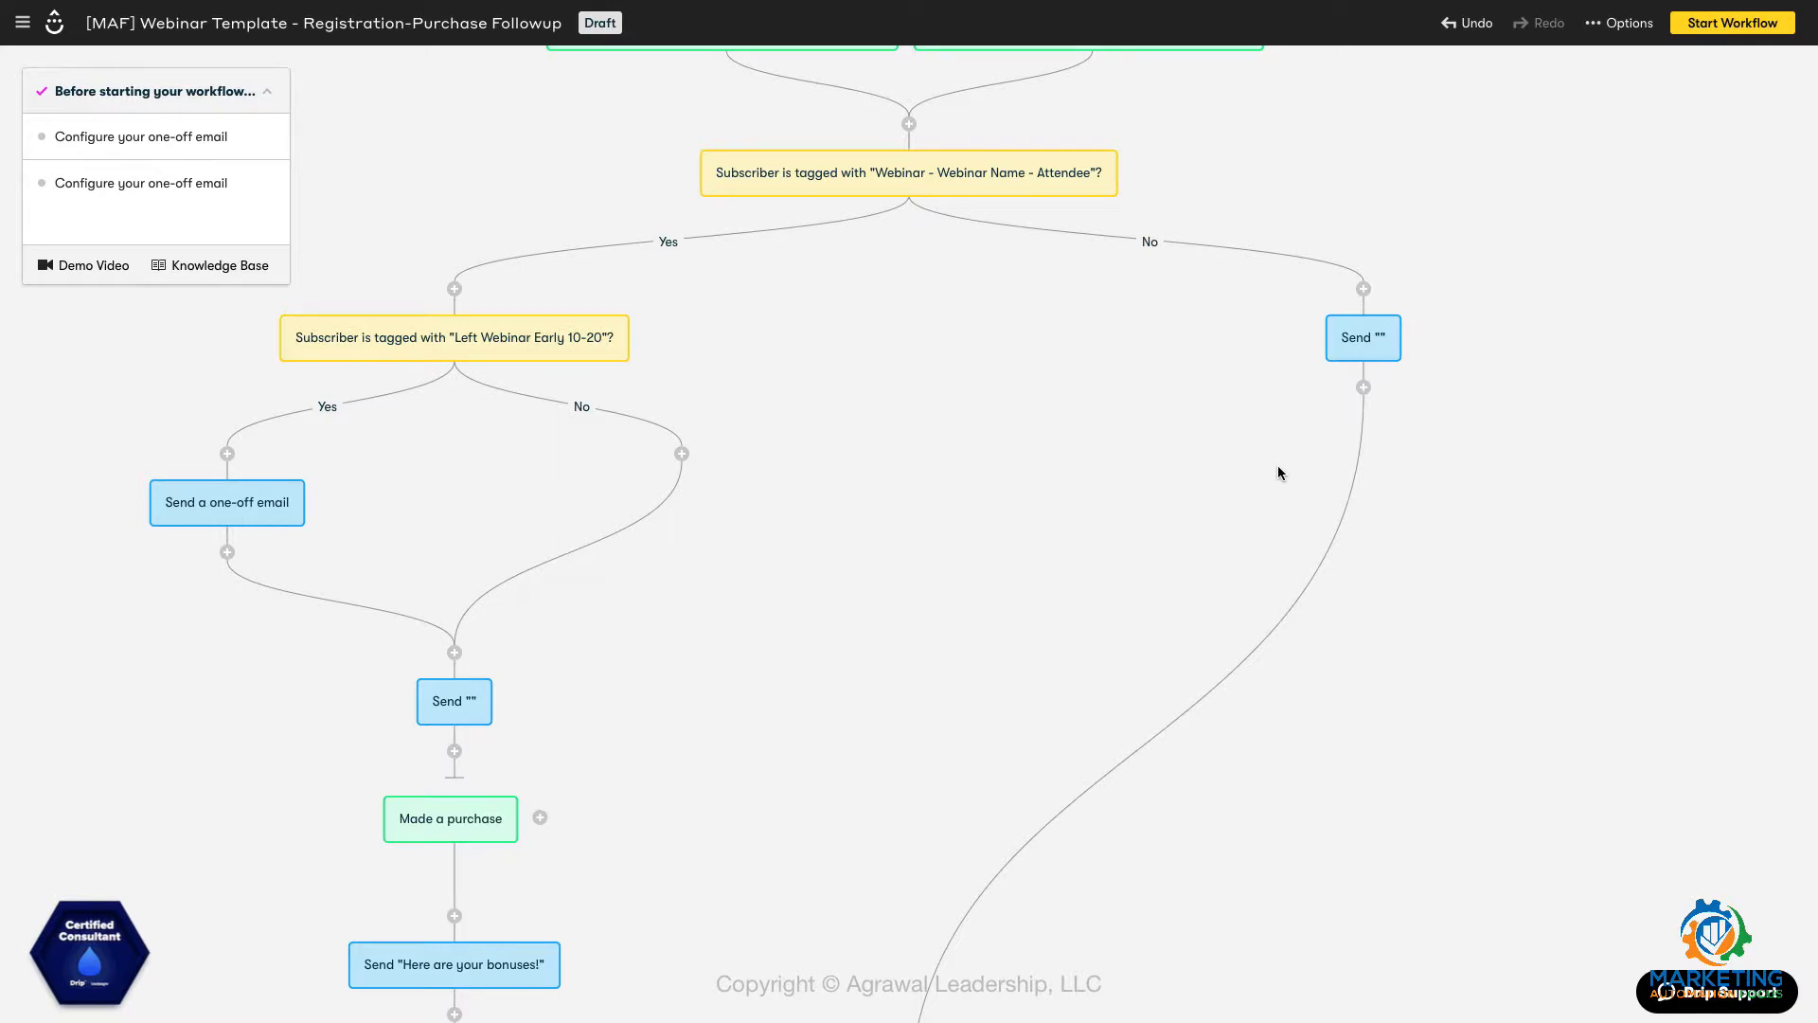
Insert a goal where the attendee and no-show paths merge, just before the "Exit this workflow" step.
scroll(1032, 642, down, 3)
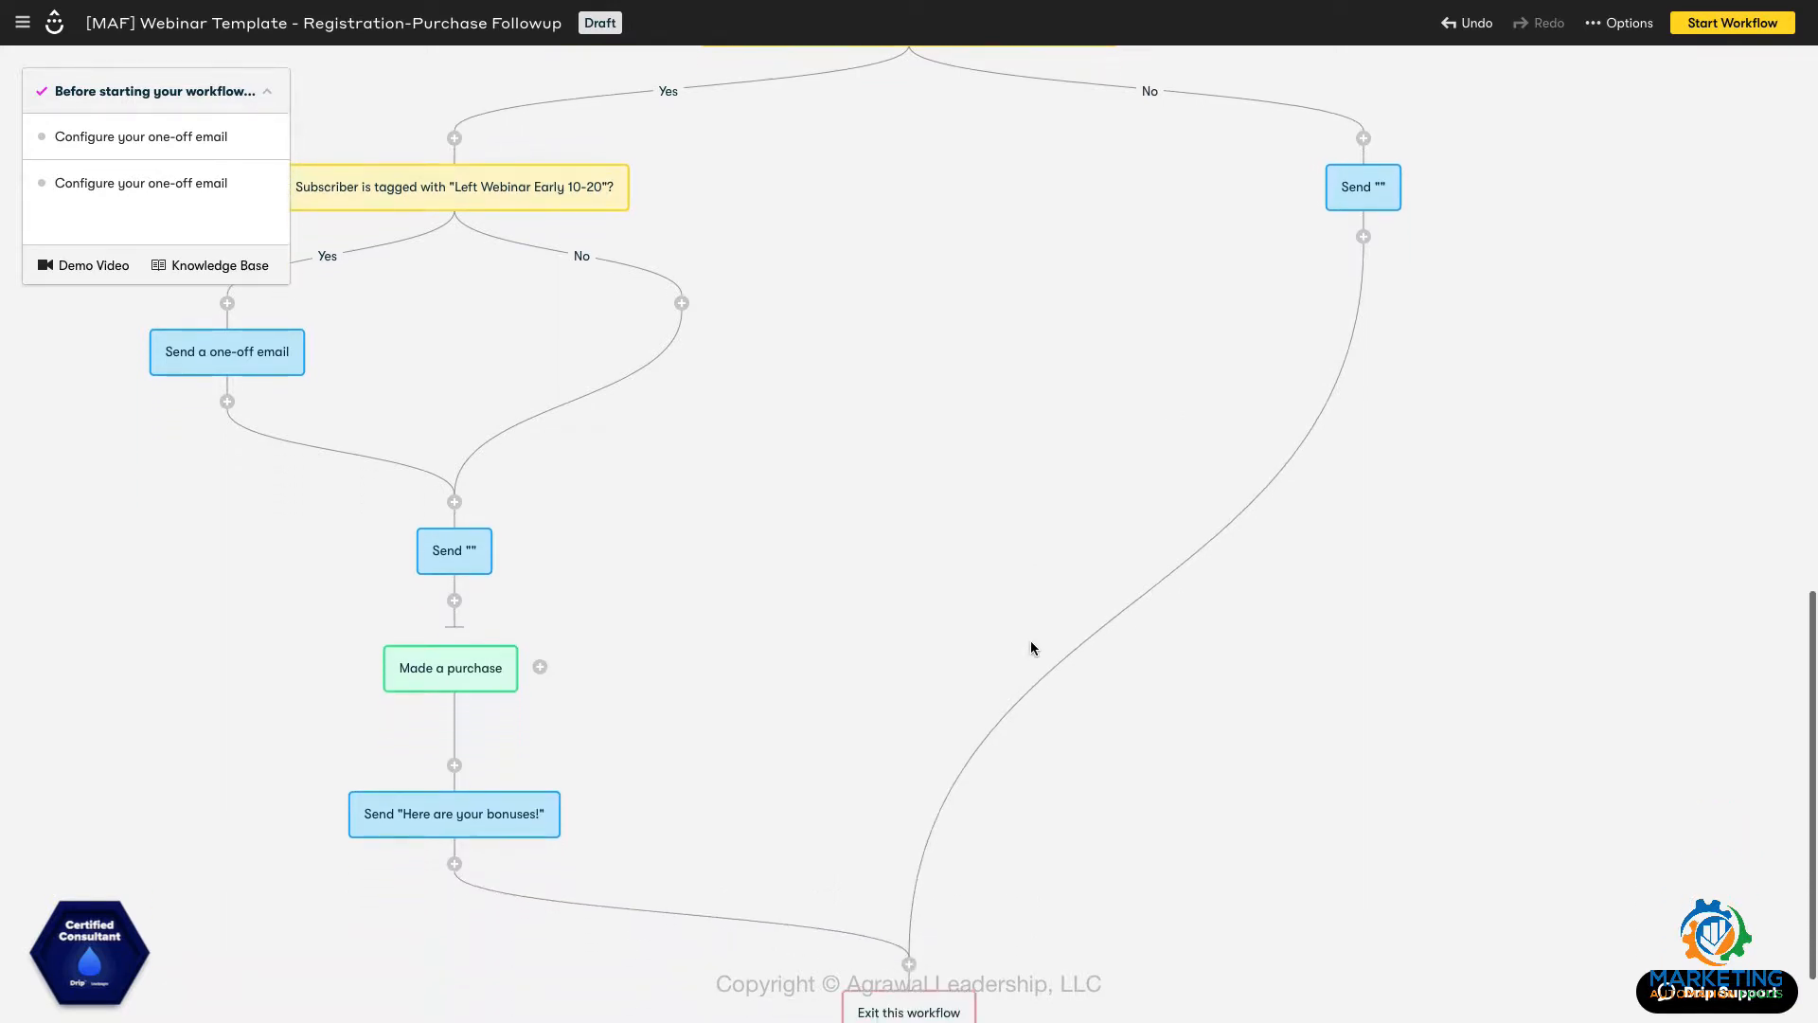
click(909, 965)
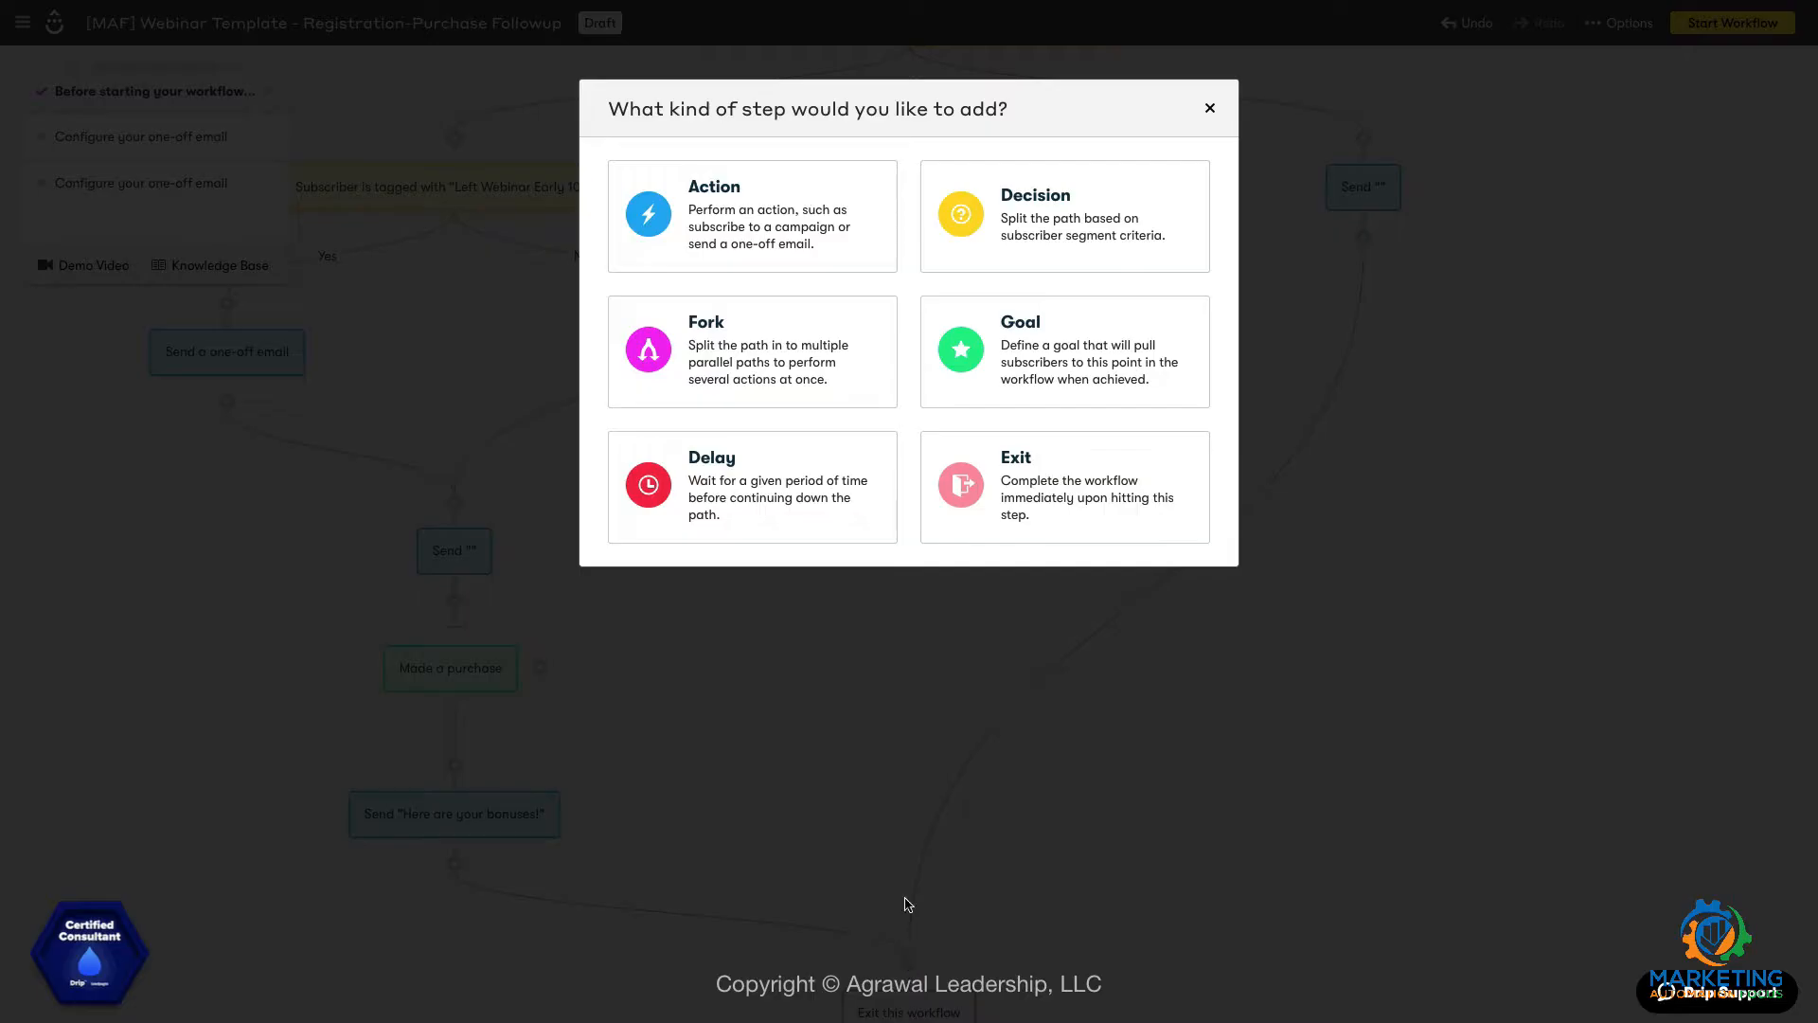
click(1044, 348)
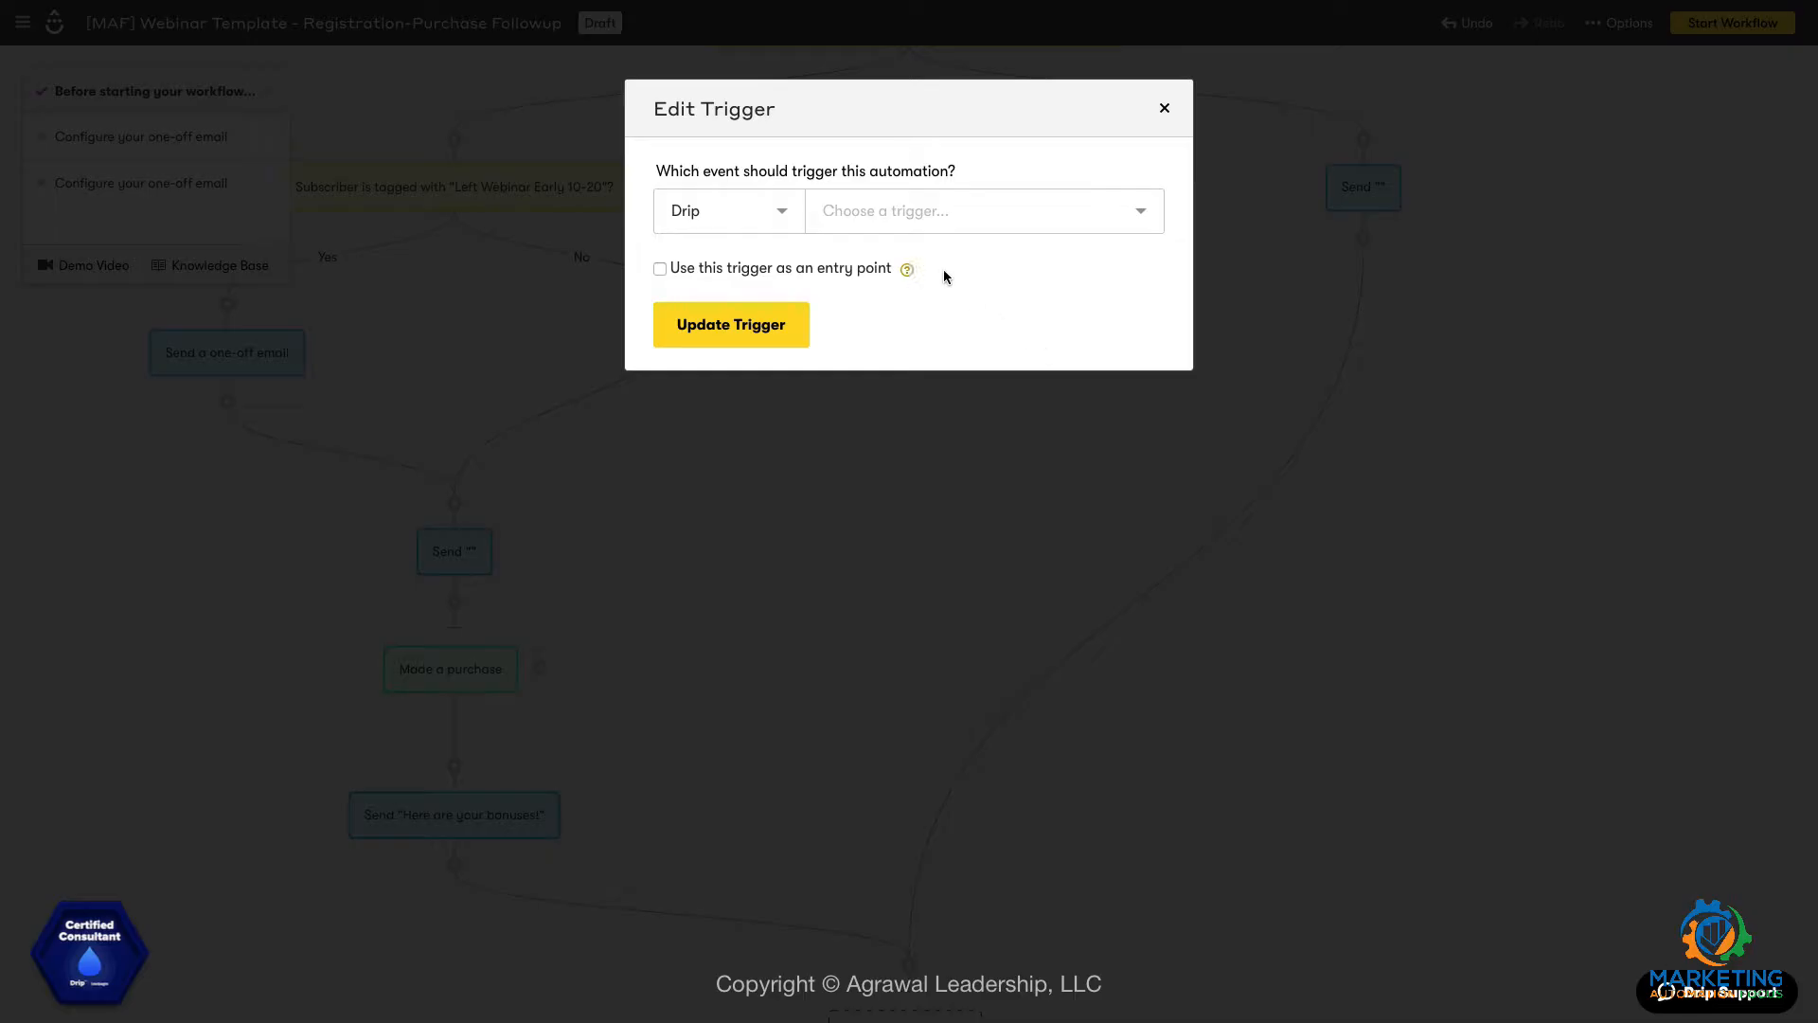
Set the goal's trigger to Drip's "Performed a custom event" with the custom event "Made a purchase".
click(871, 208)
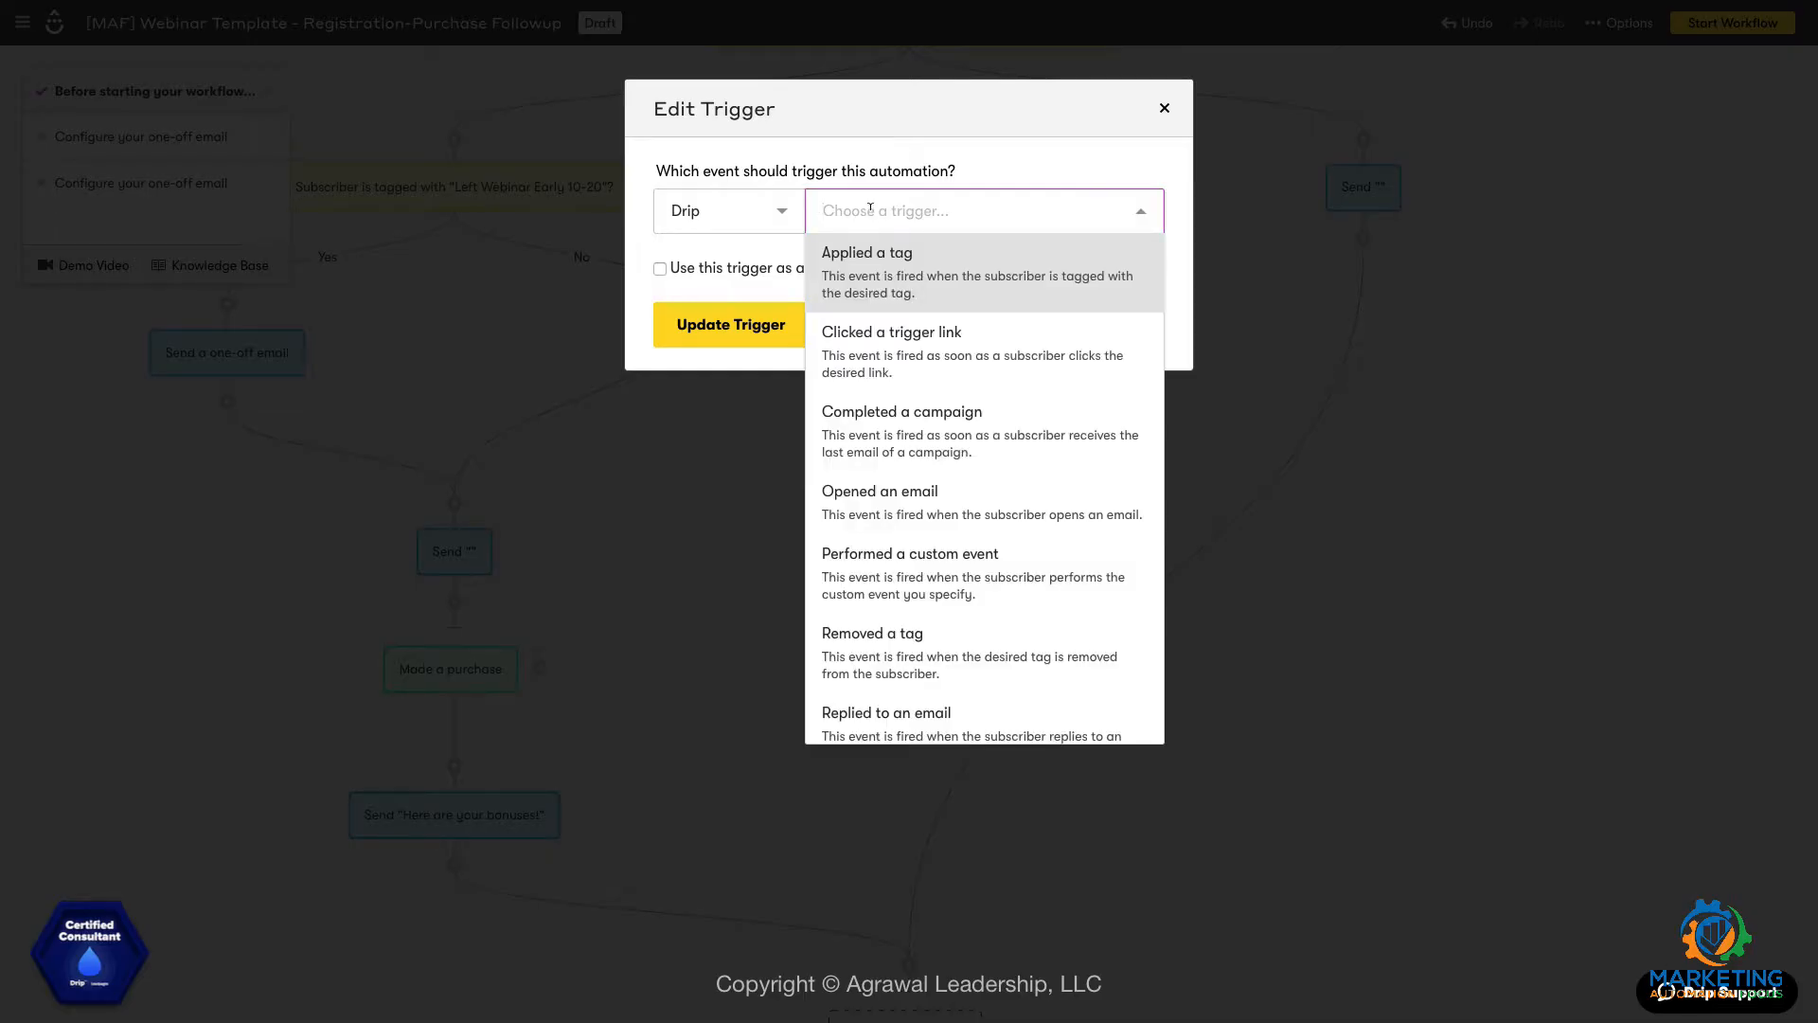
scroll(906, 402, down, 1)
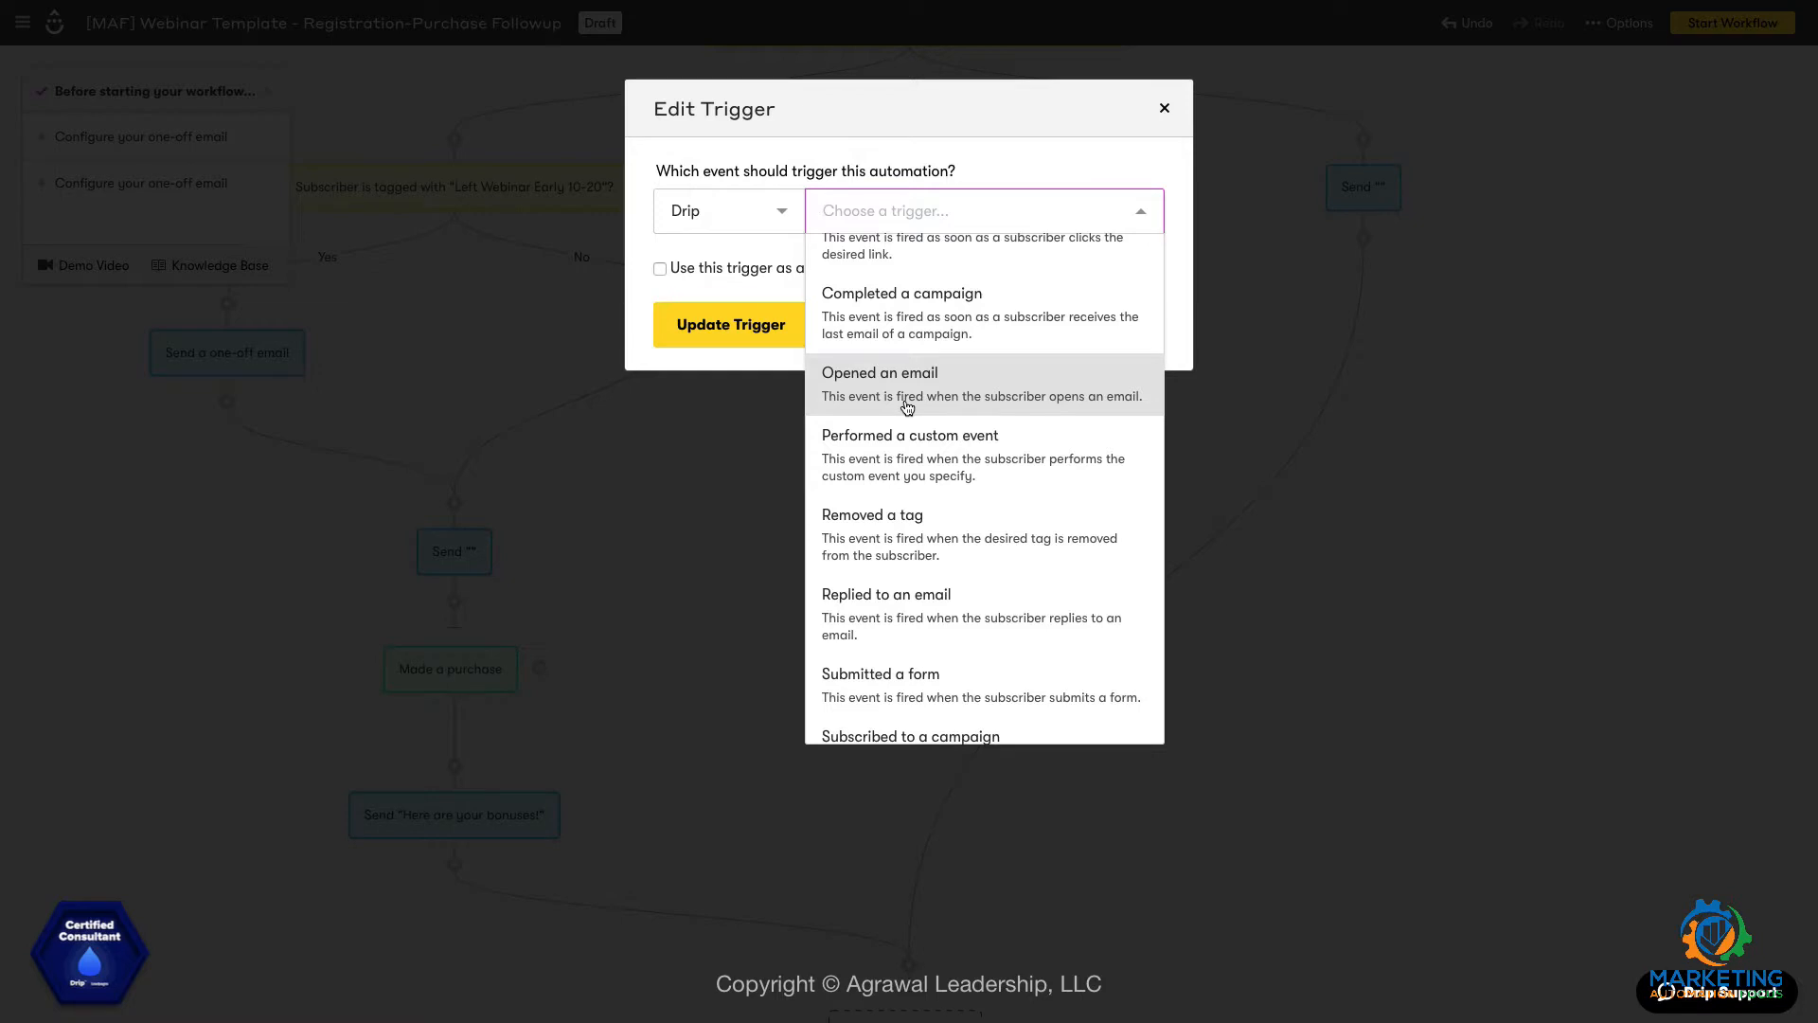
scroll(907, 407, down, 3)
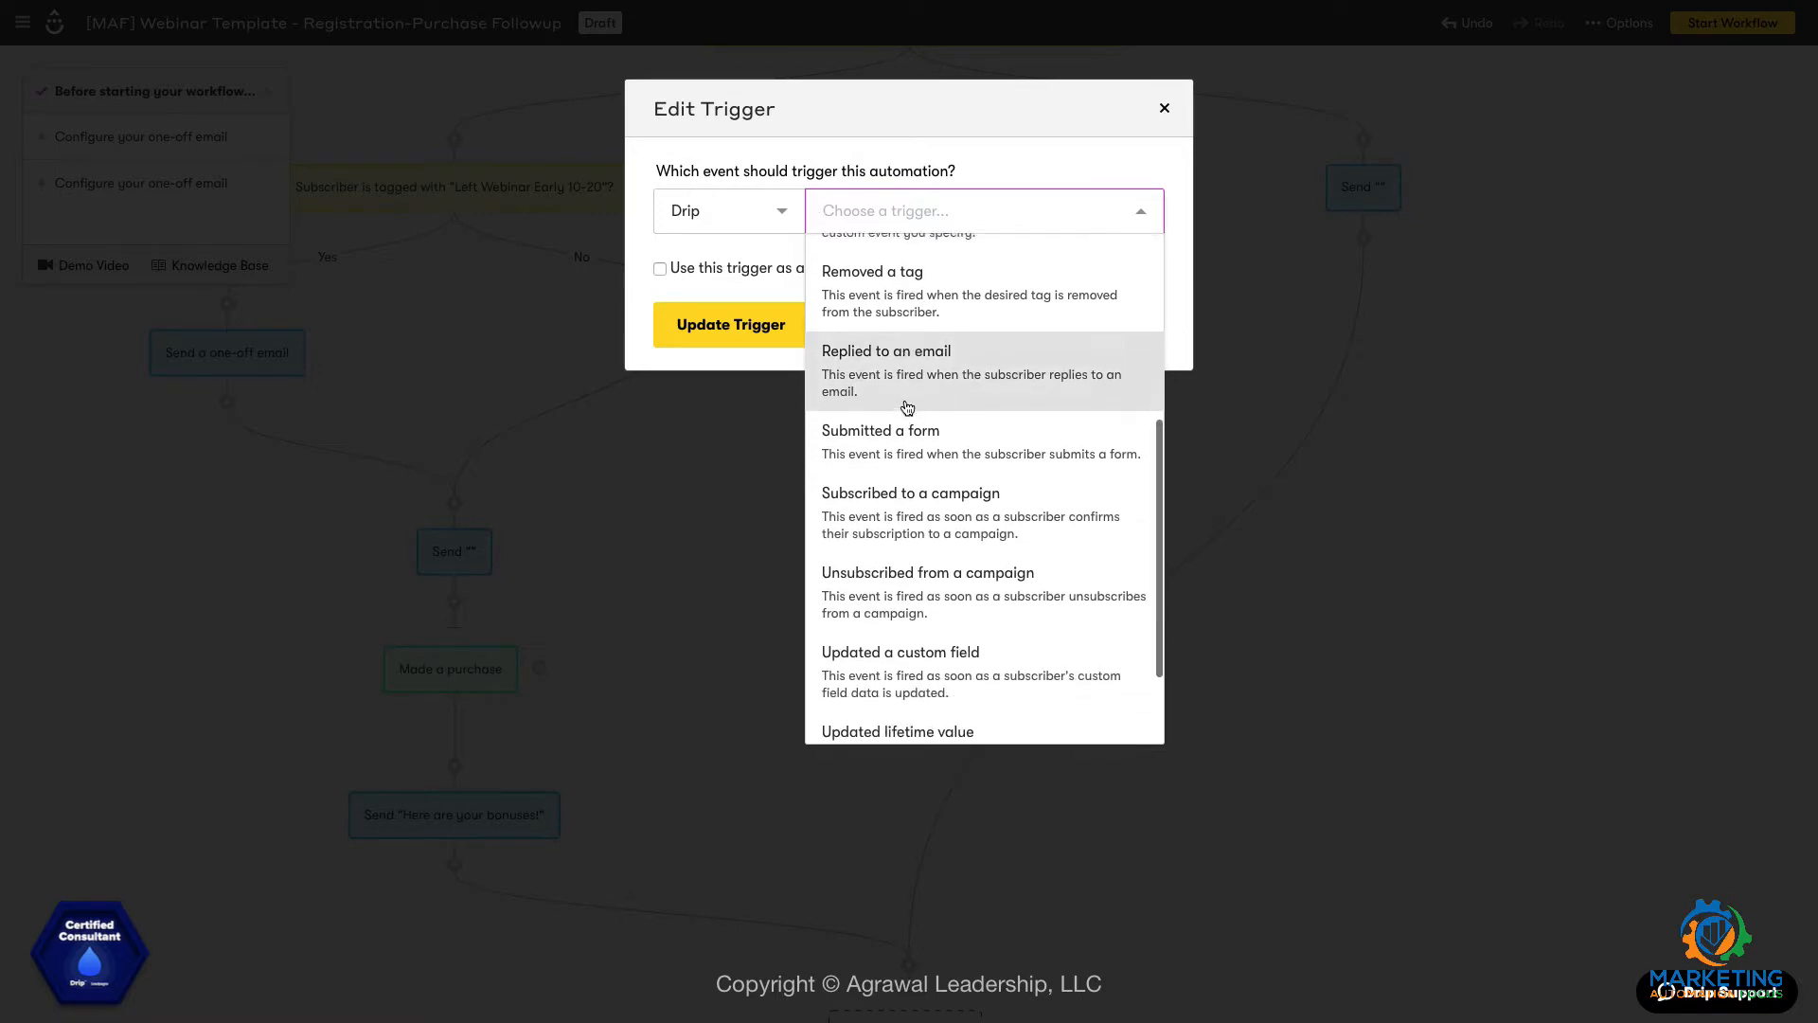
scroll(907, 407, up, 3)
scroll(908, 407, up, 1)
click(907, 474)
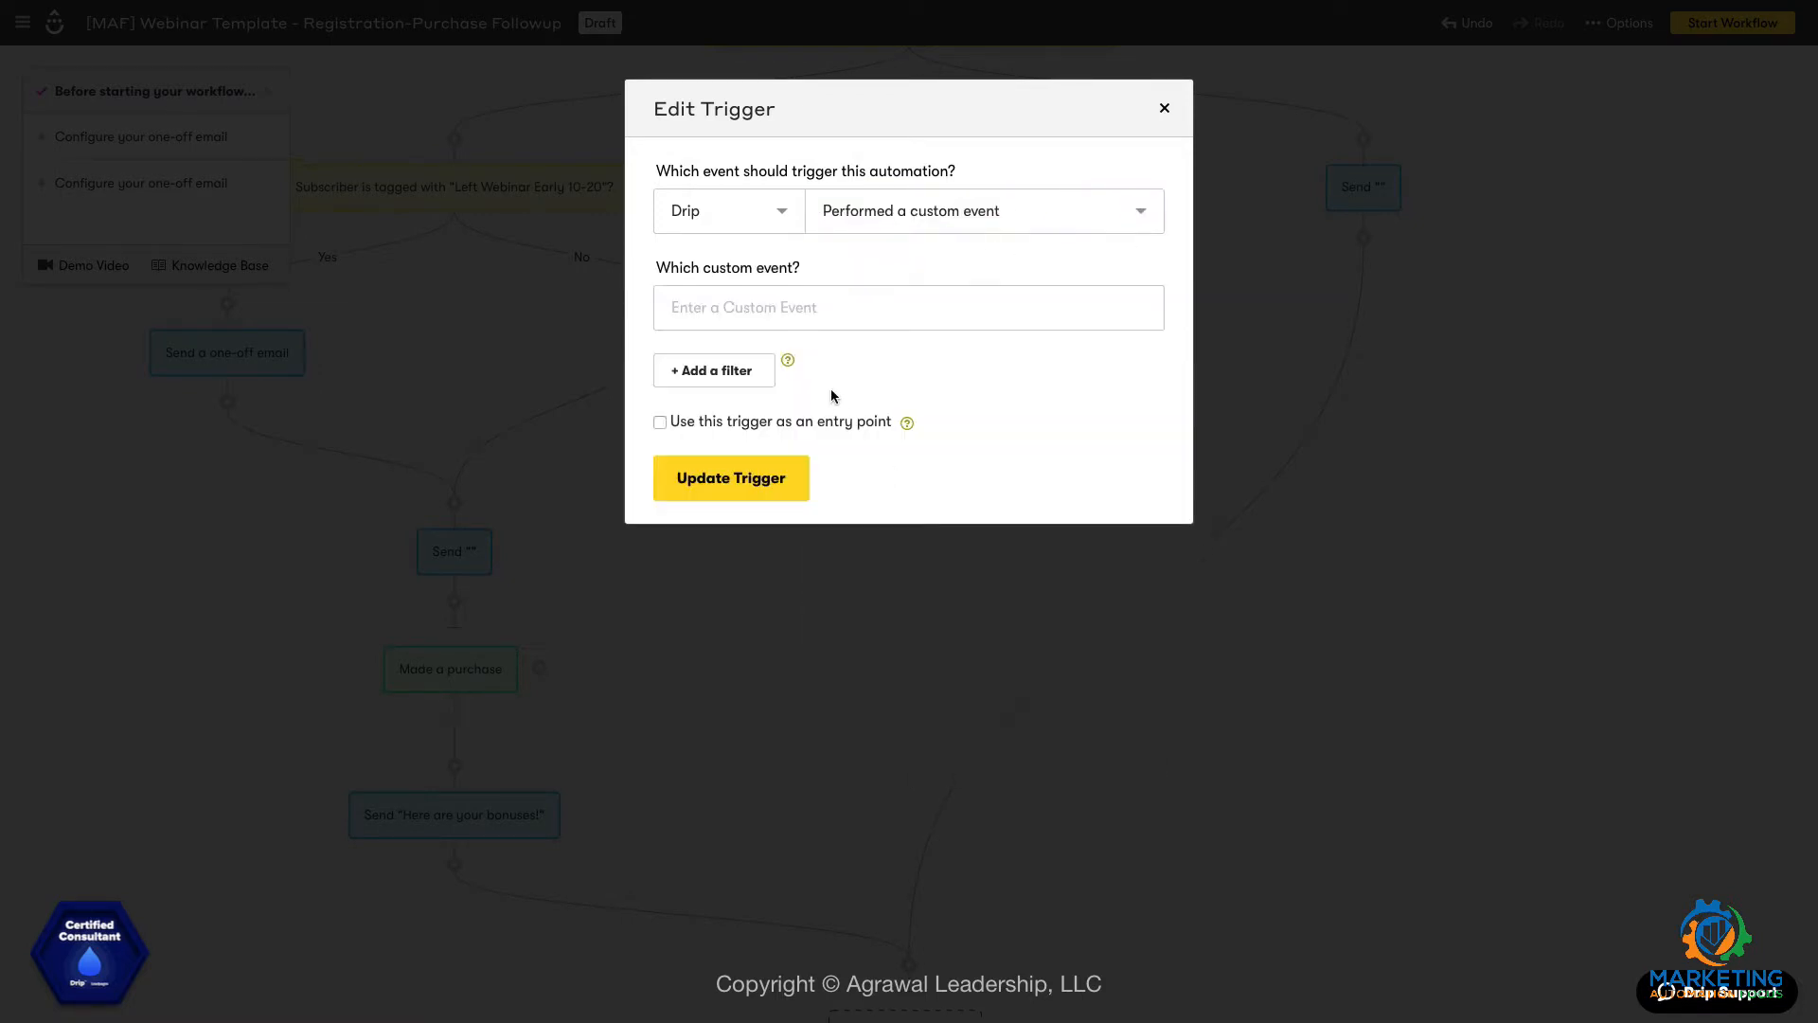
click(763, 304)
text(Made a)
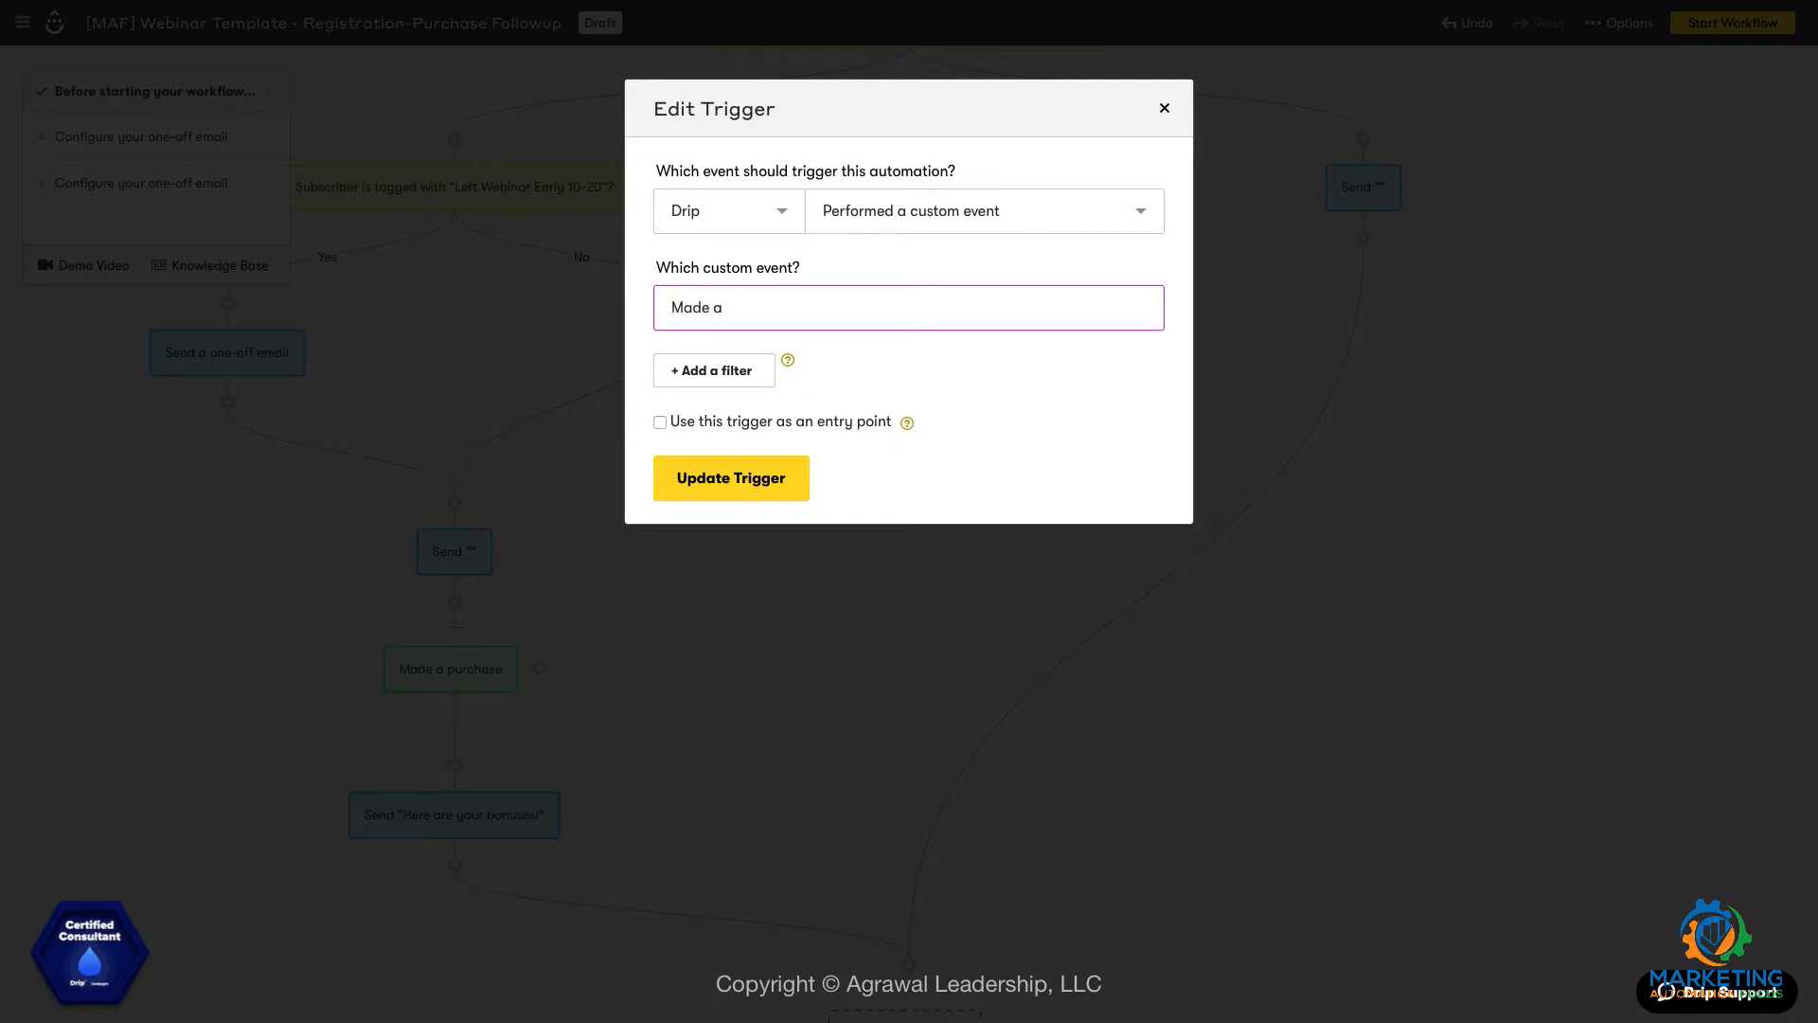
text(rchase)
click(786, 220)
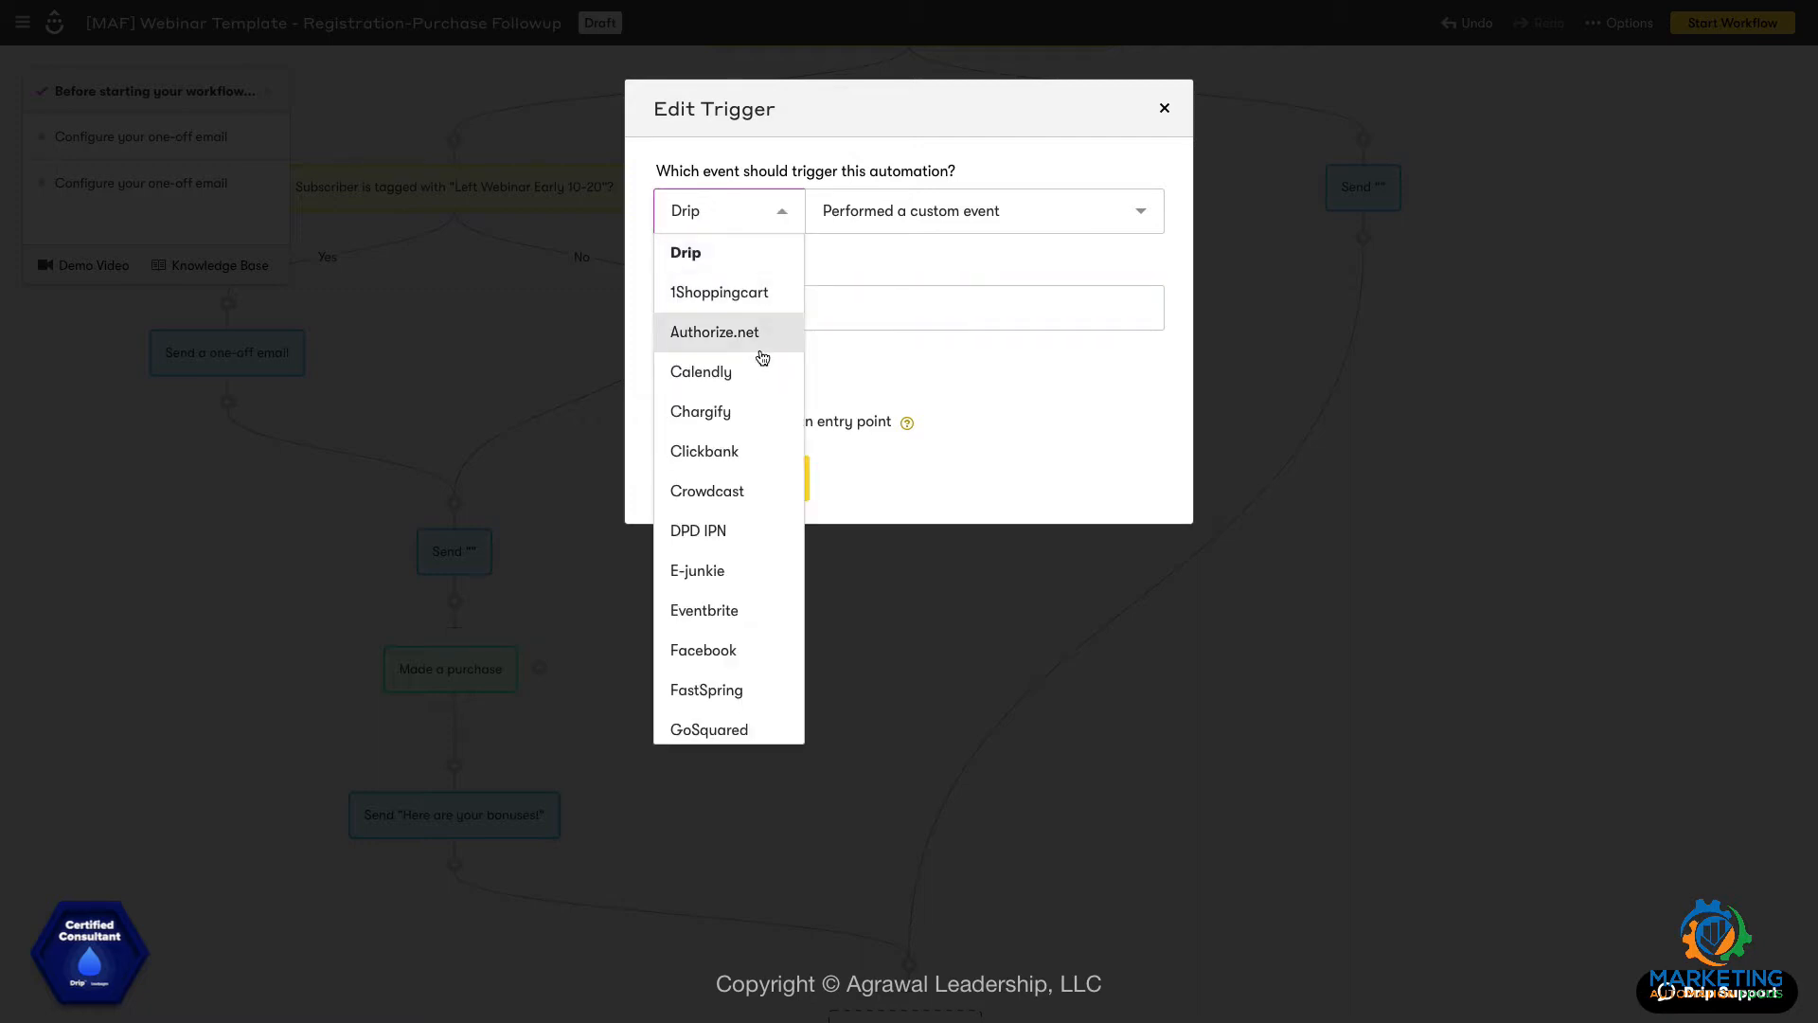
scroll(741, 484, down, 4)
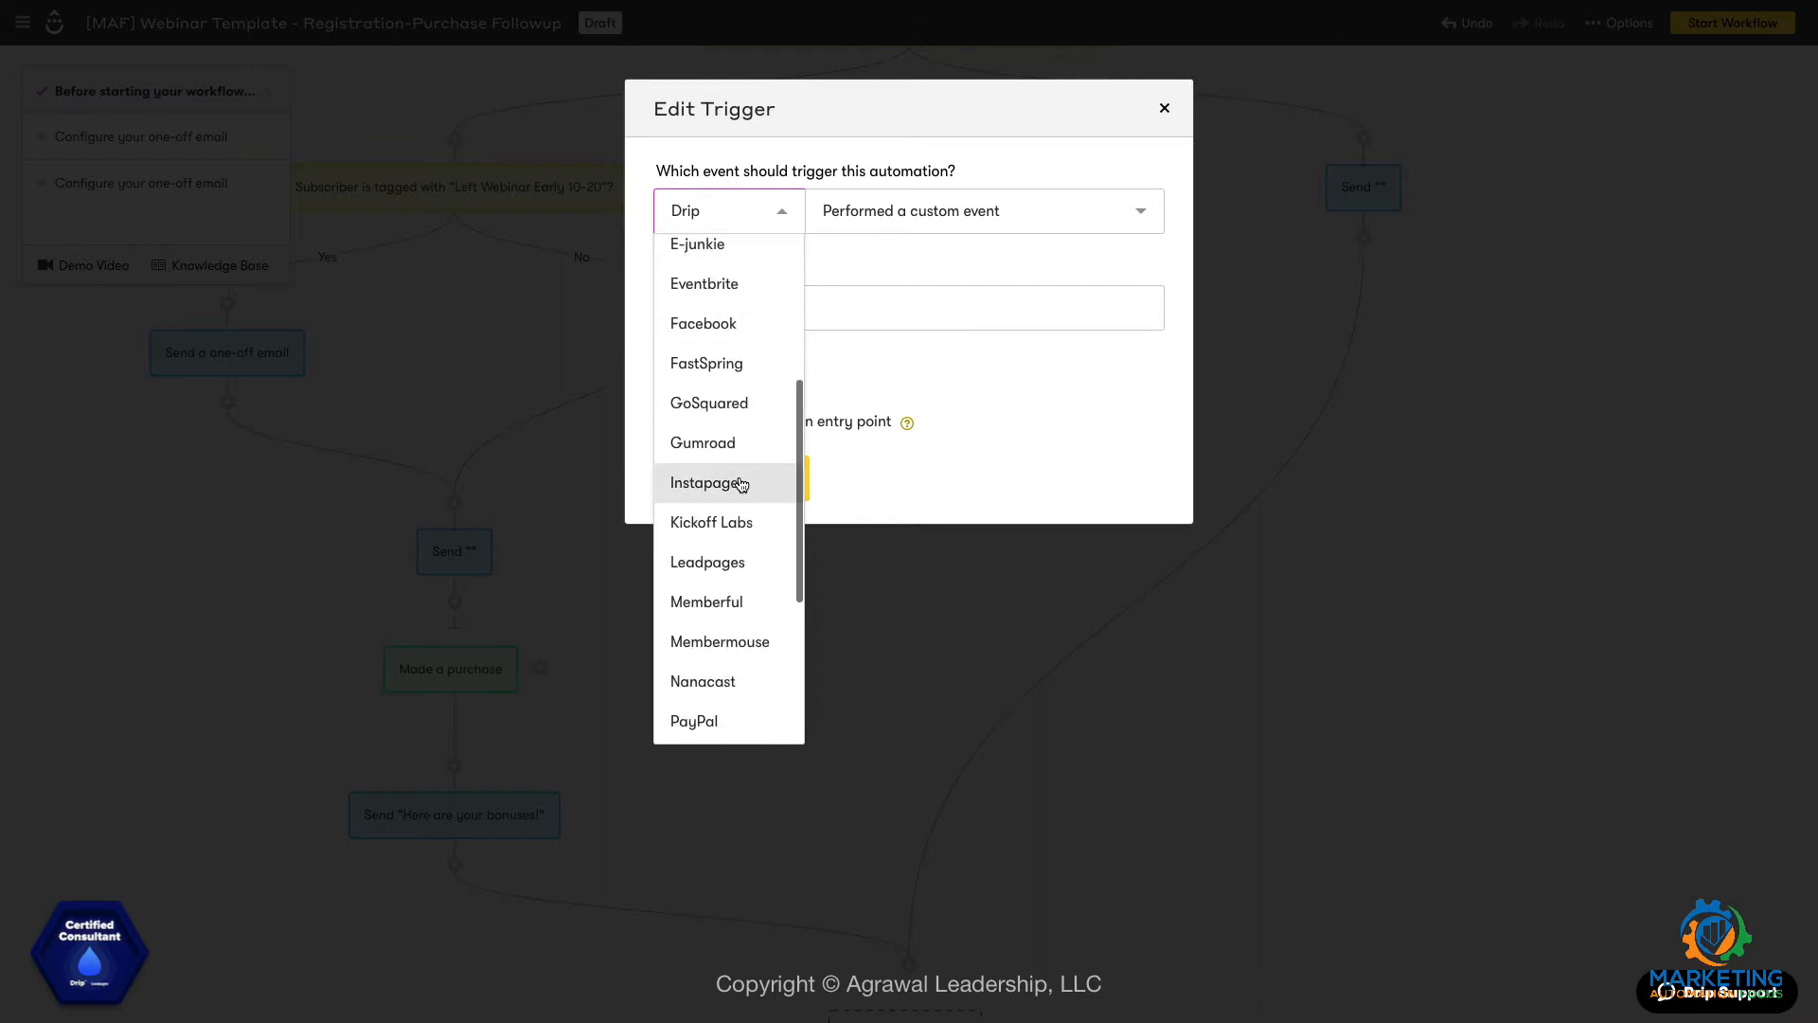
scroll(741, 484, down, 1)
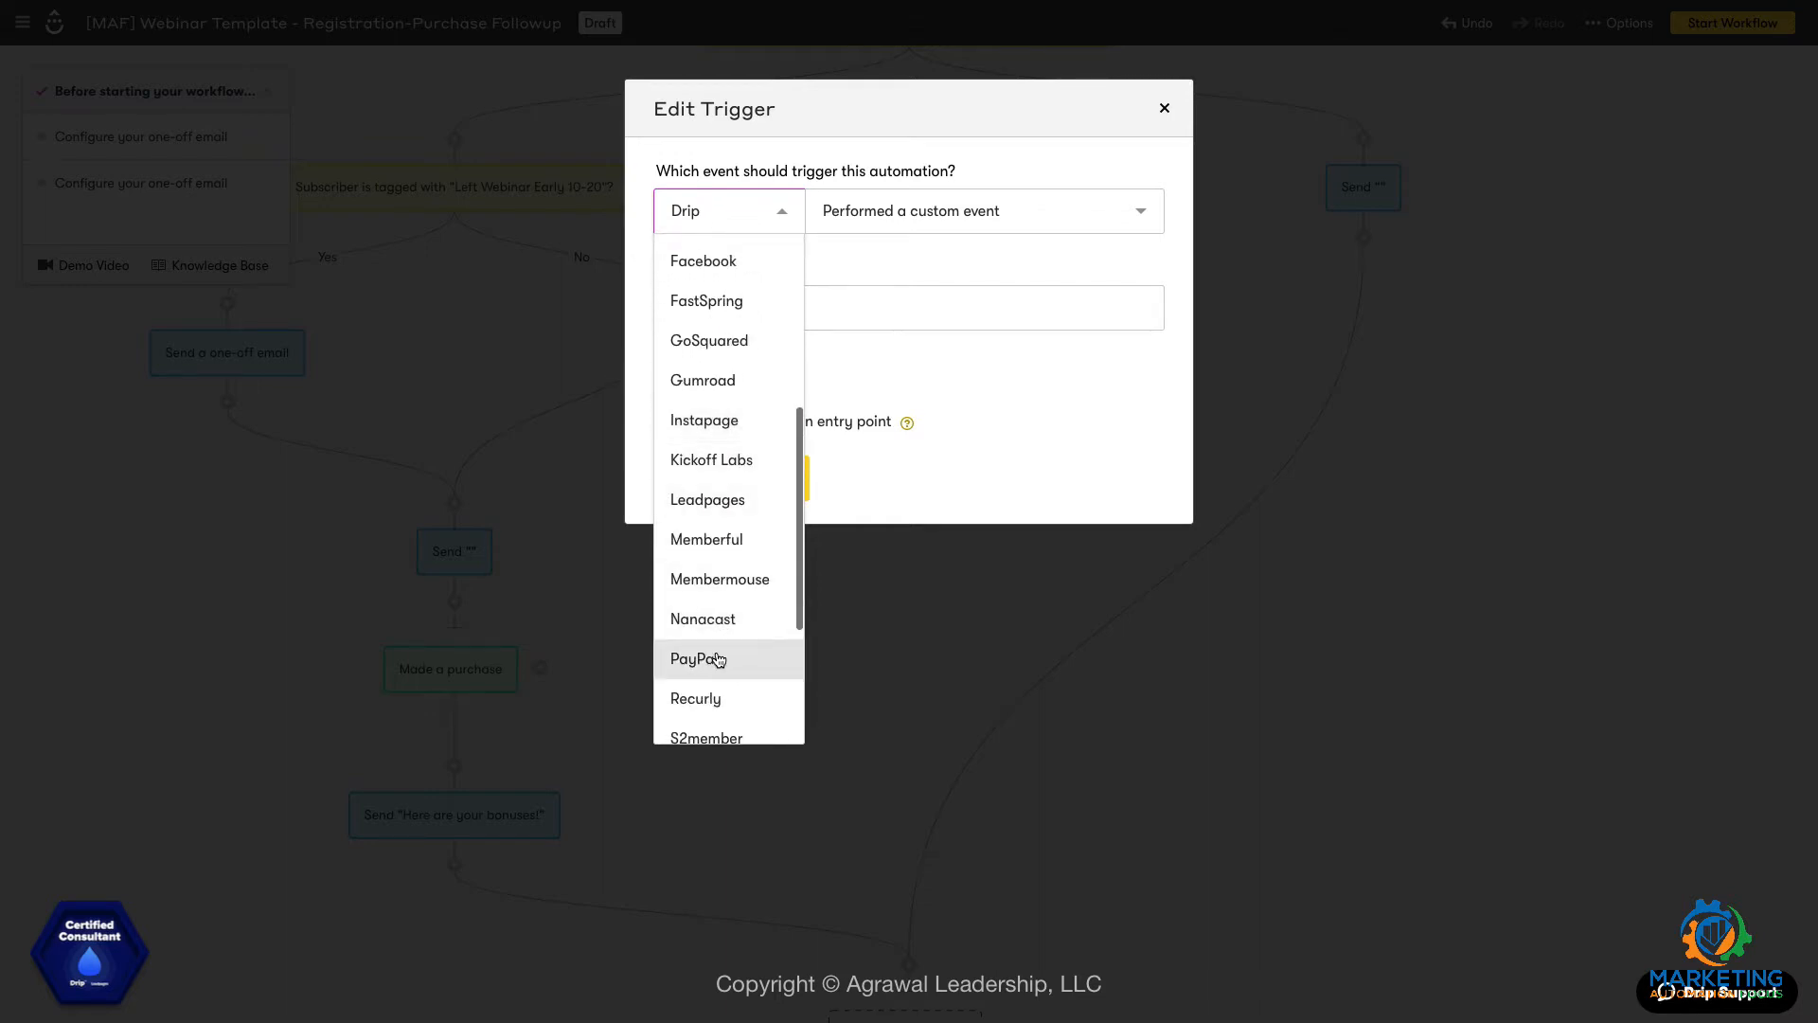
click(718, 660)
Change the trigger of the goal before the workflow exit to Stripe's "Charge succeeded" event and save it.
click(782, 210)
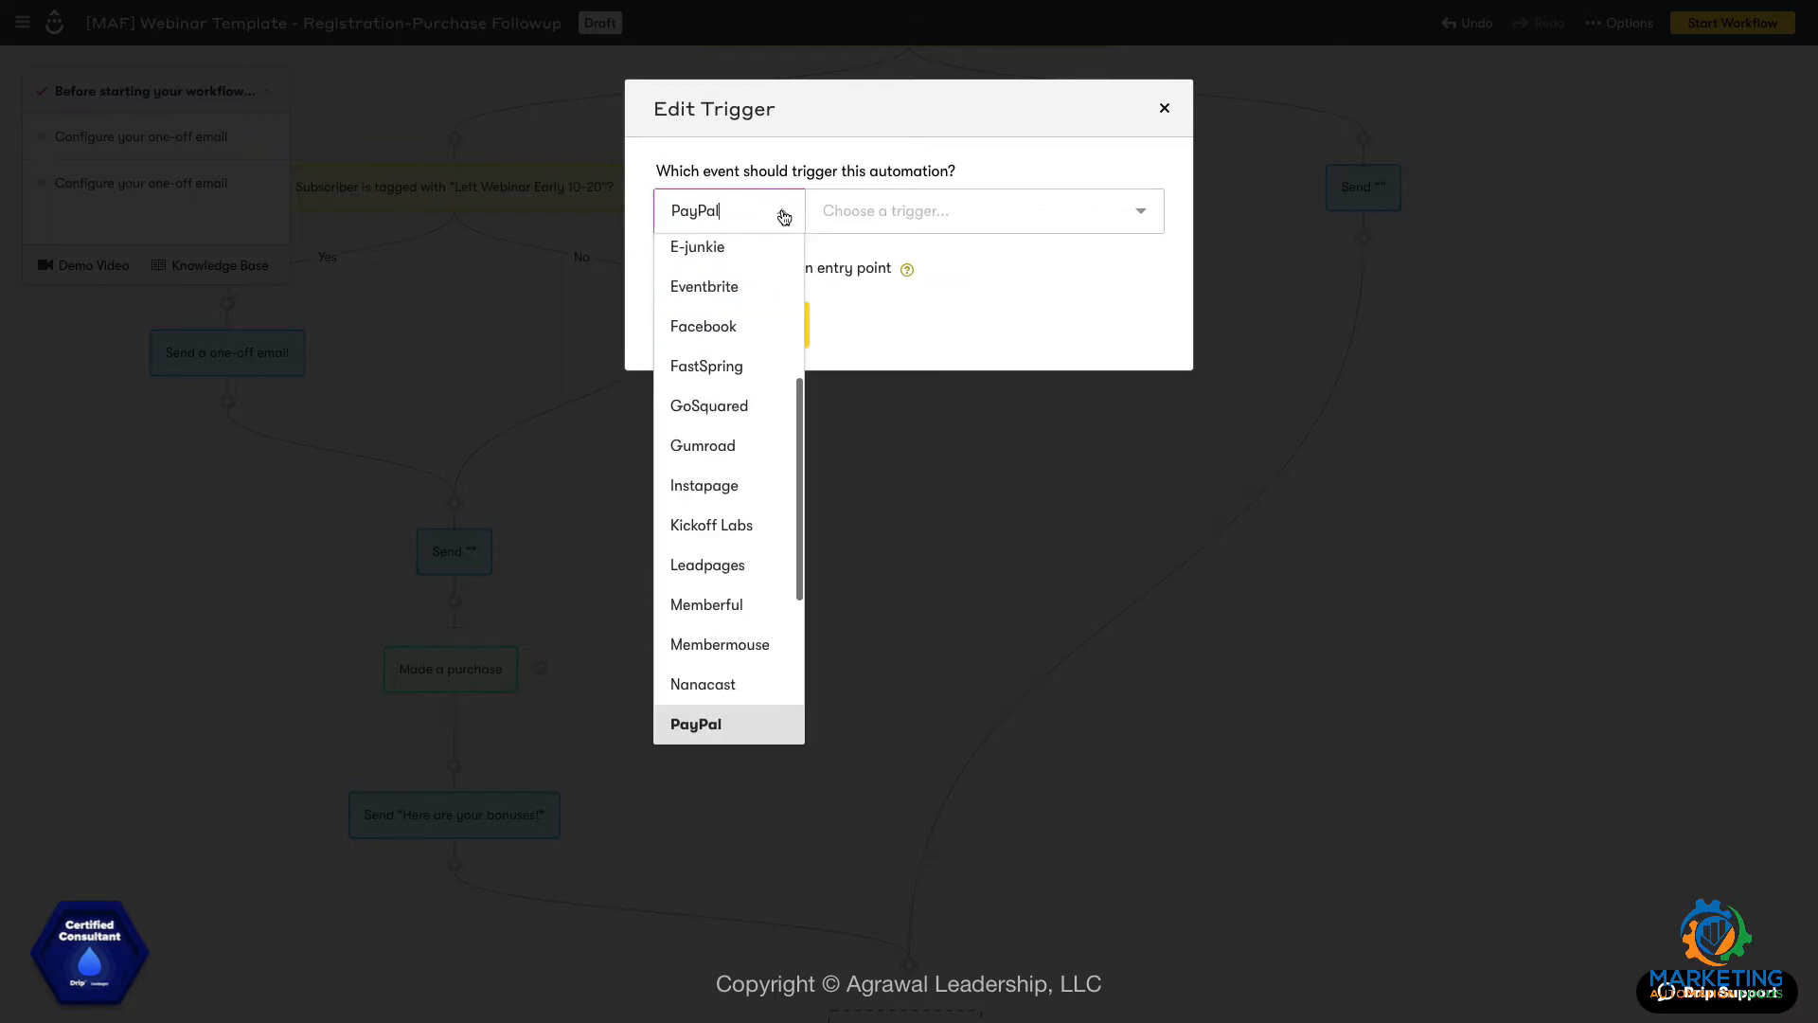
scroll(734, 522, down, 2)
scroll(729, 519, down, 2)
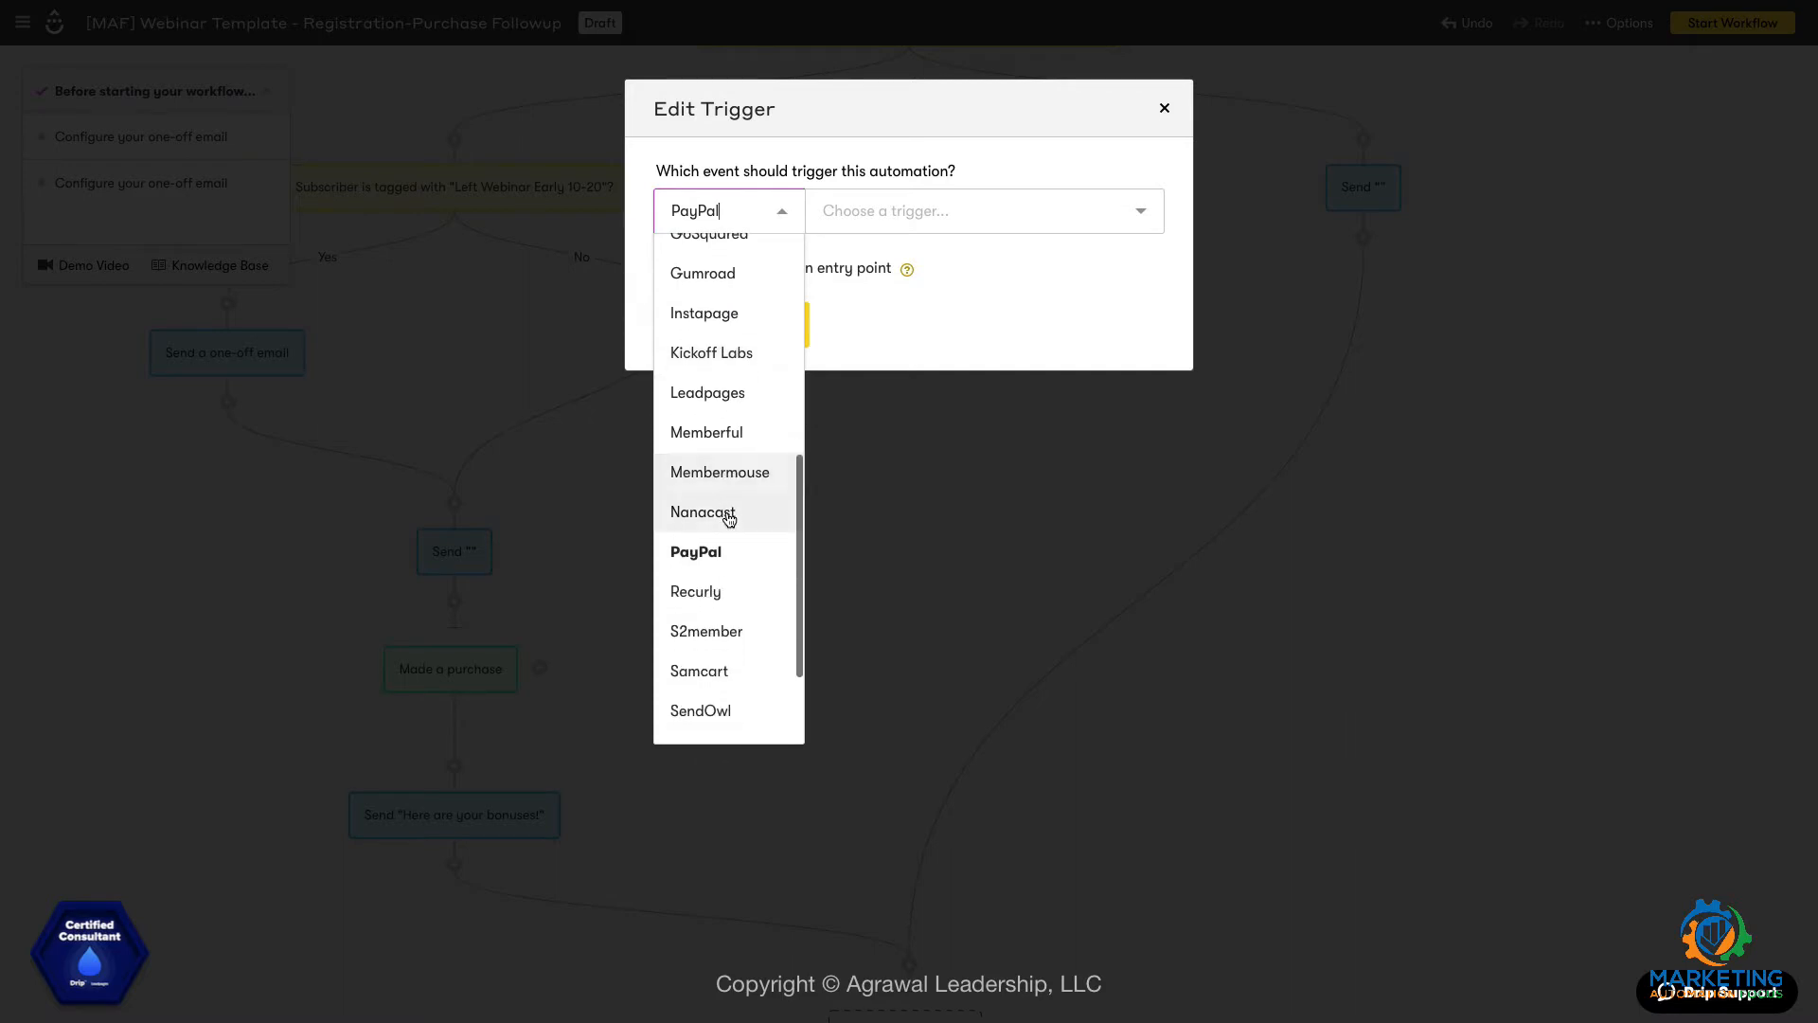
scroll(727, 517, down, 3)
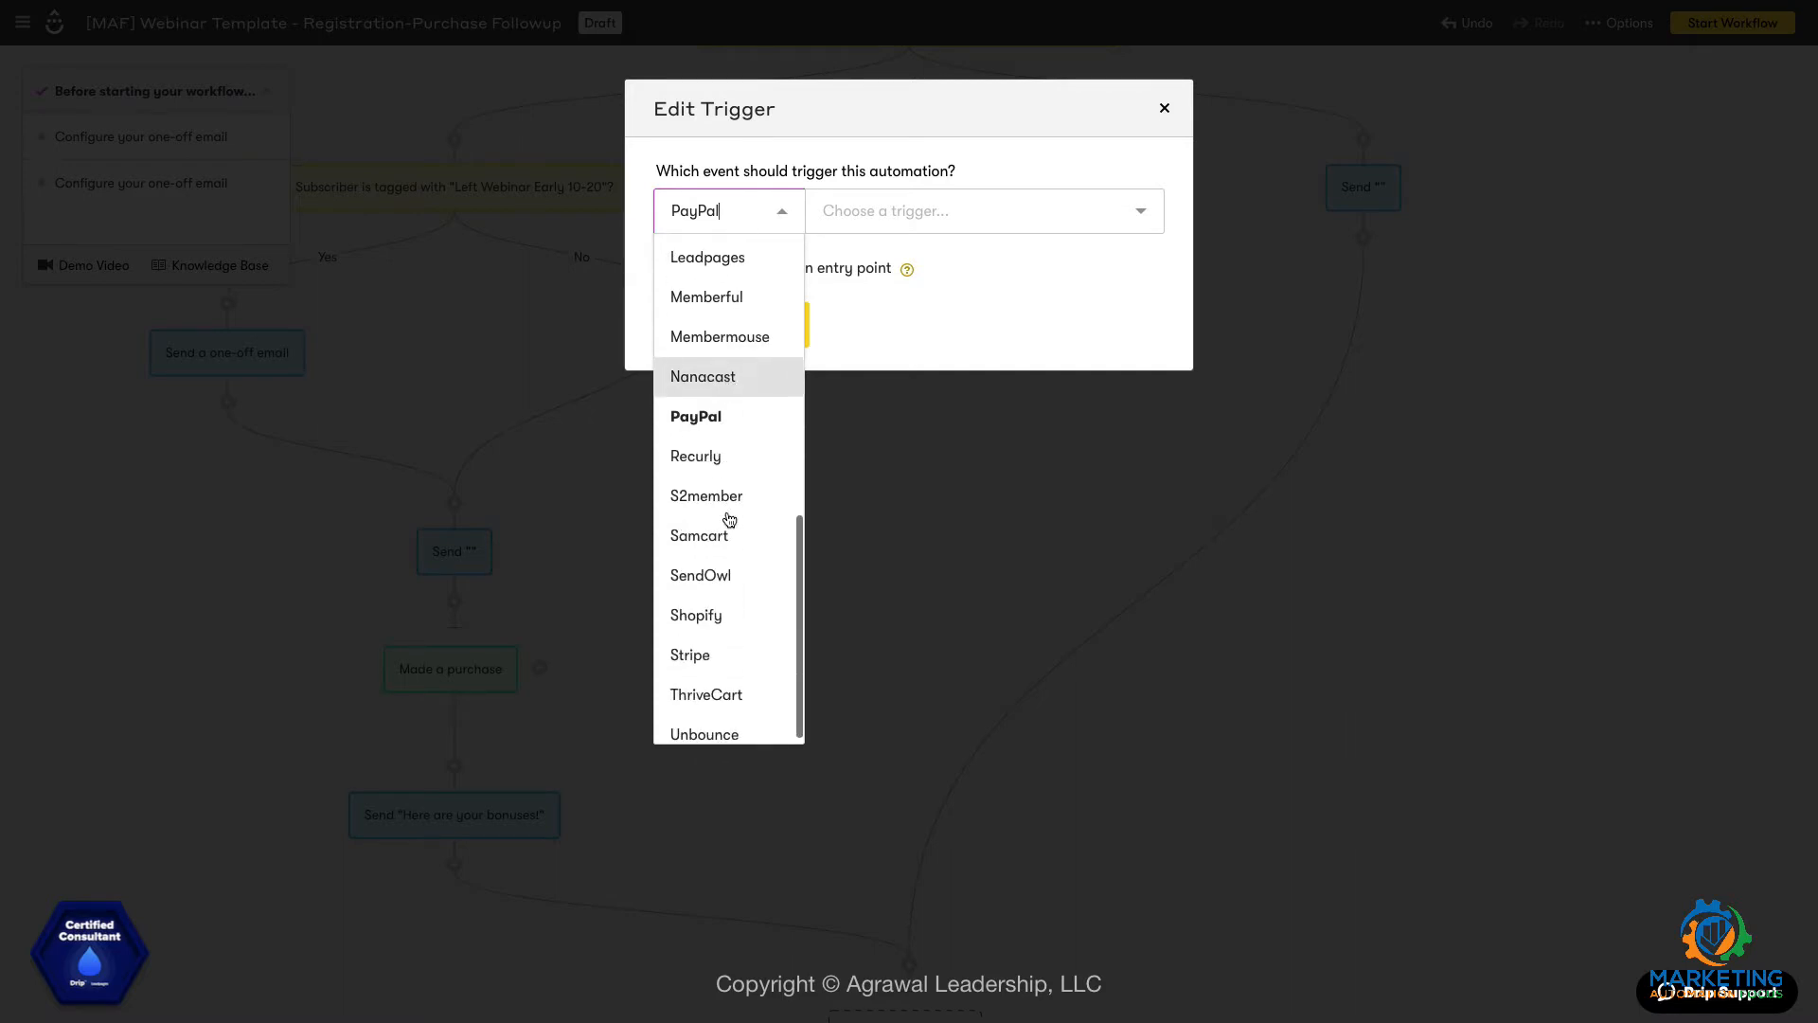
click(699, 643)
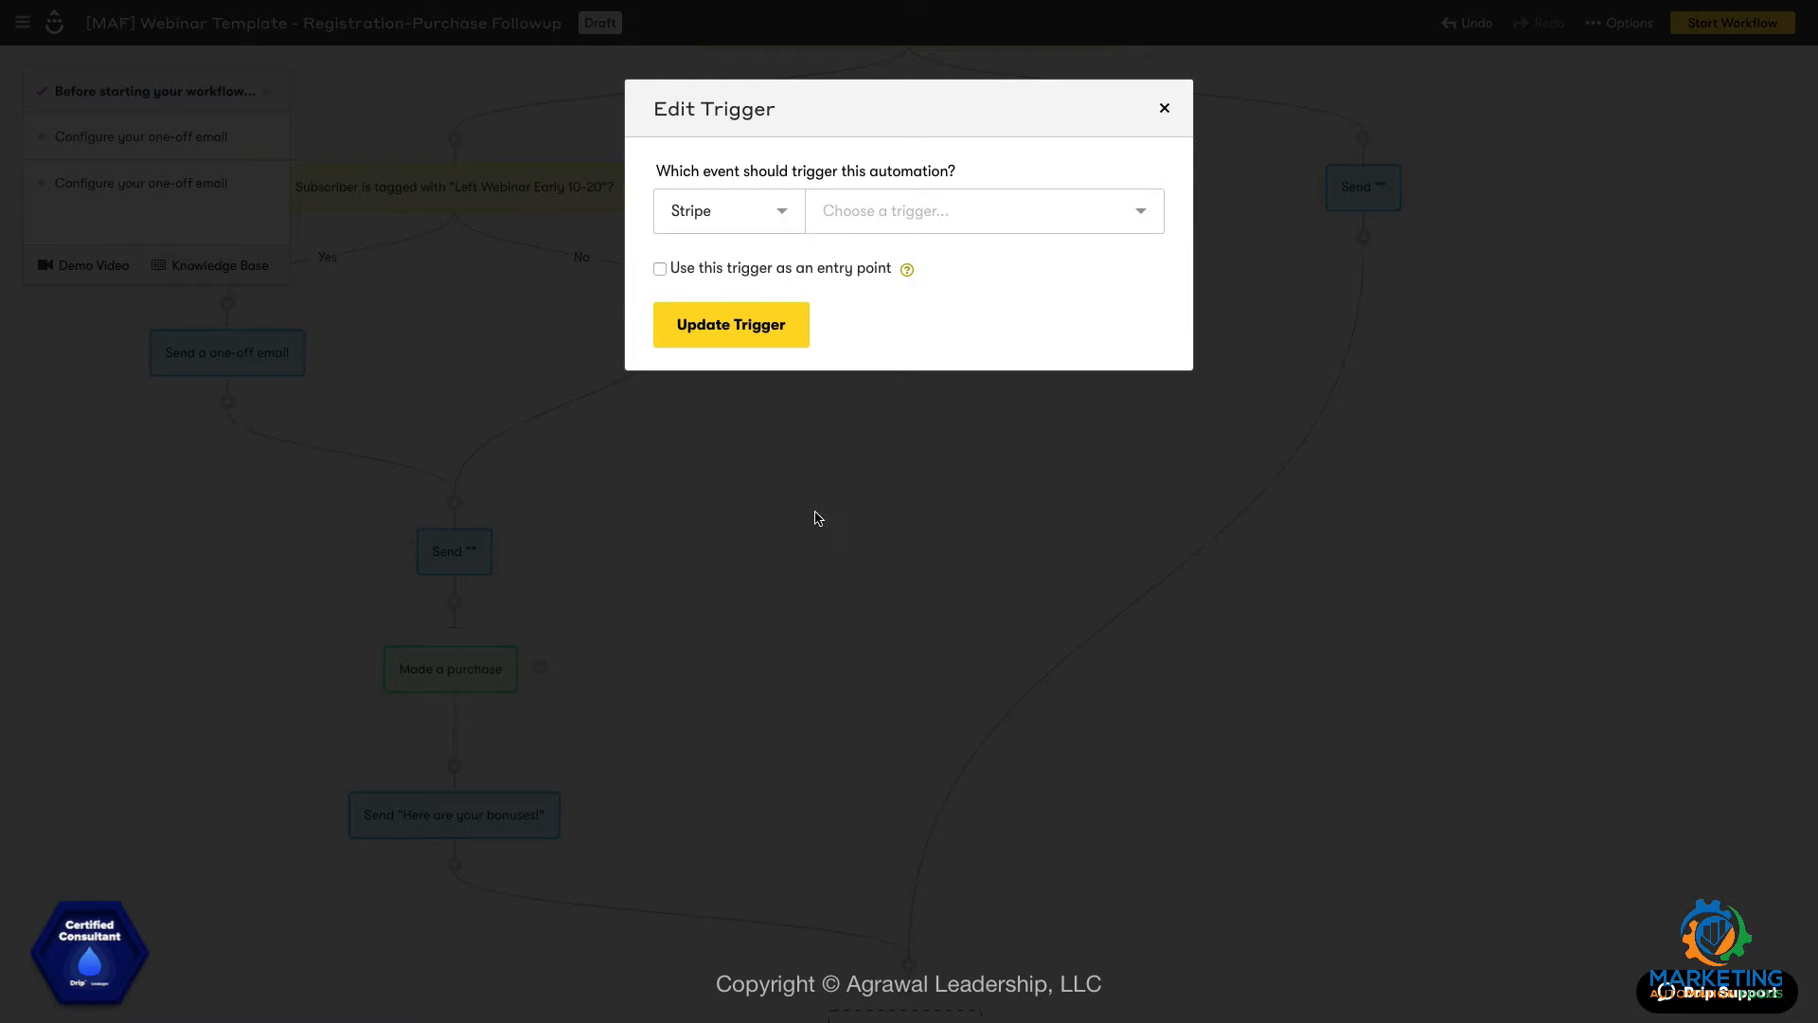
click(1083, 225)
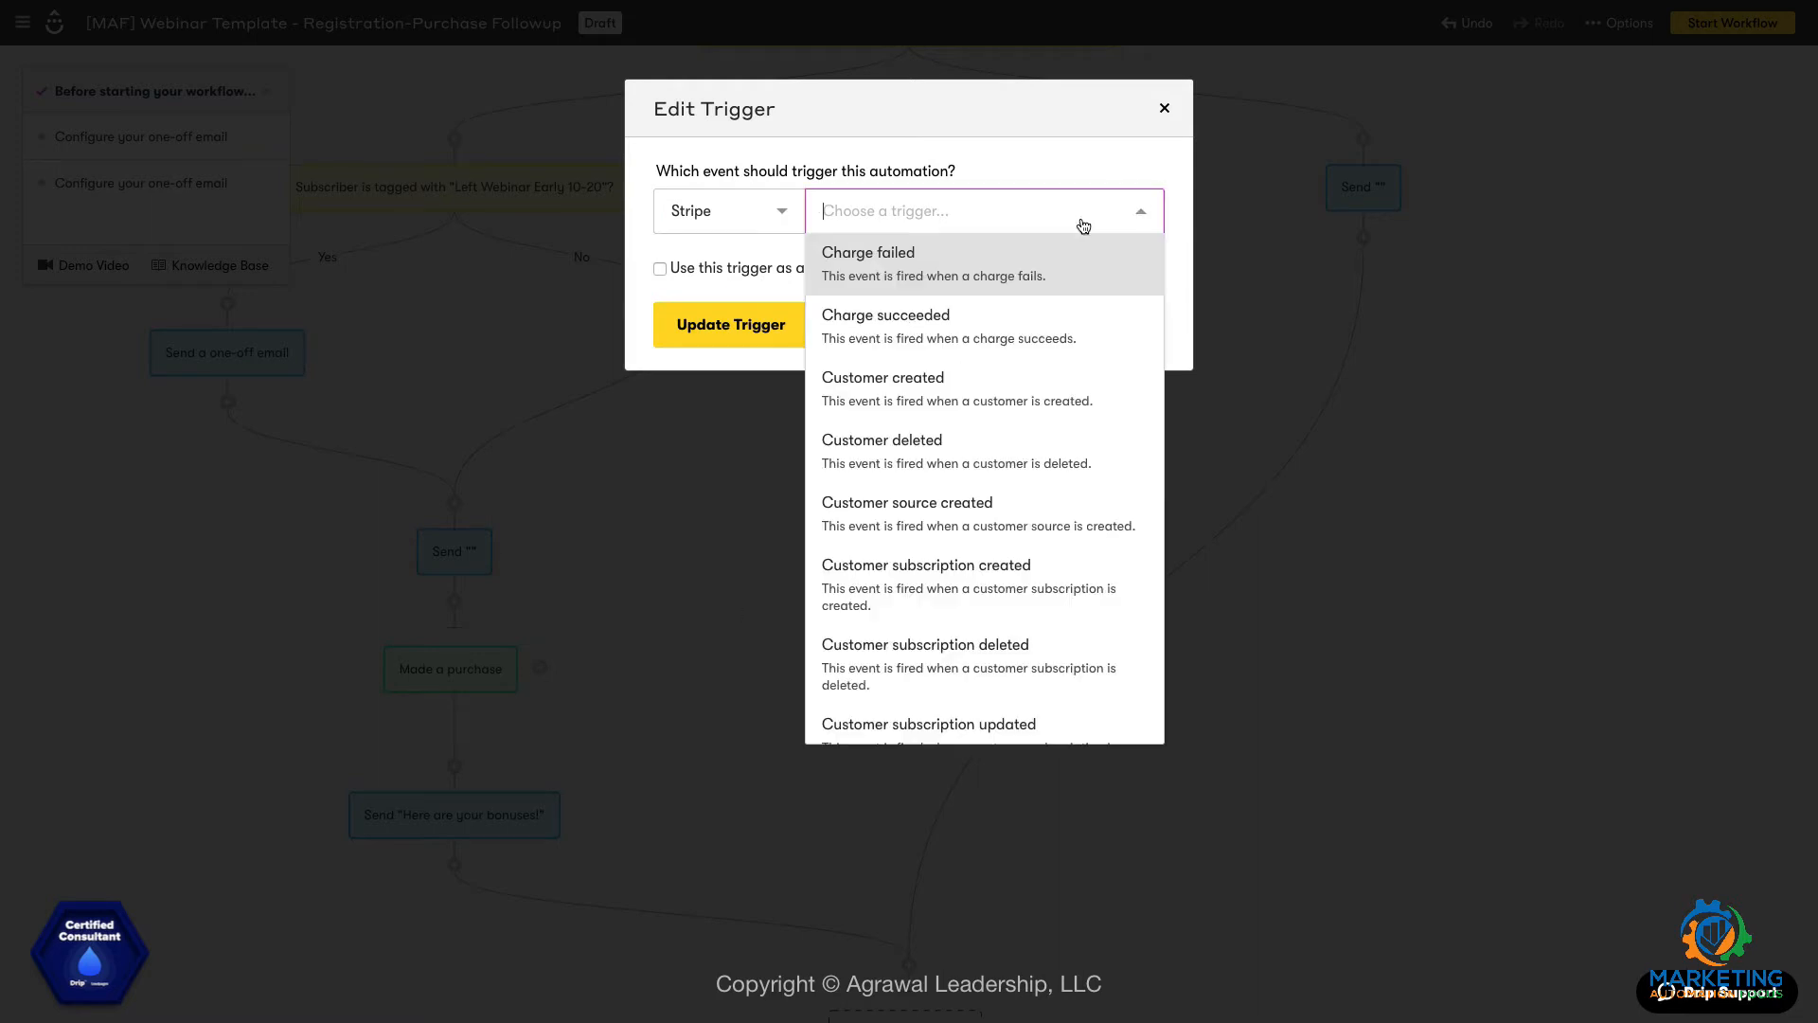
click(945, 327)
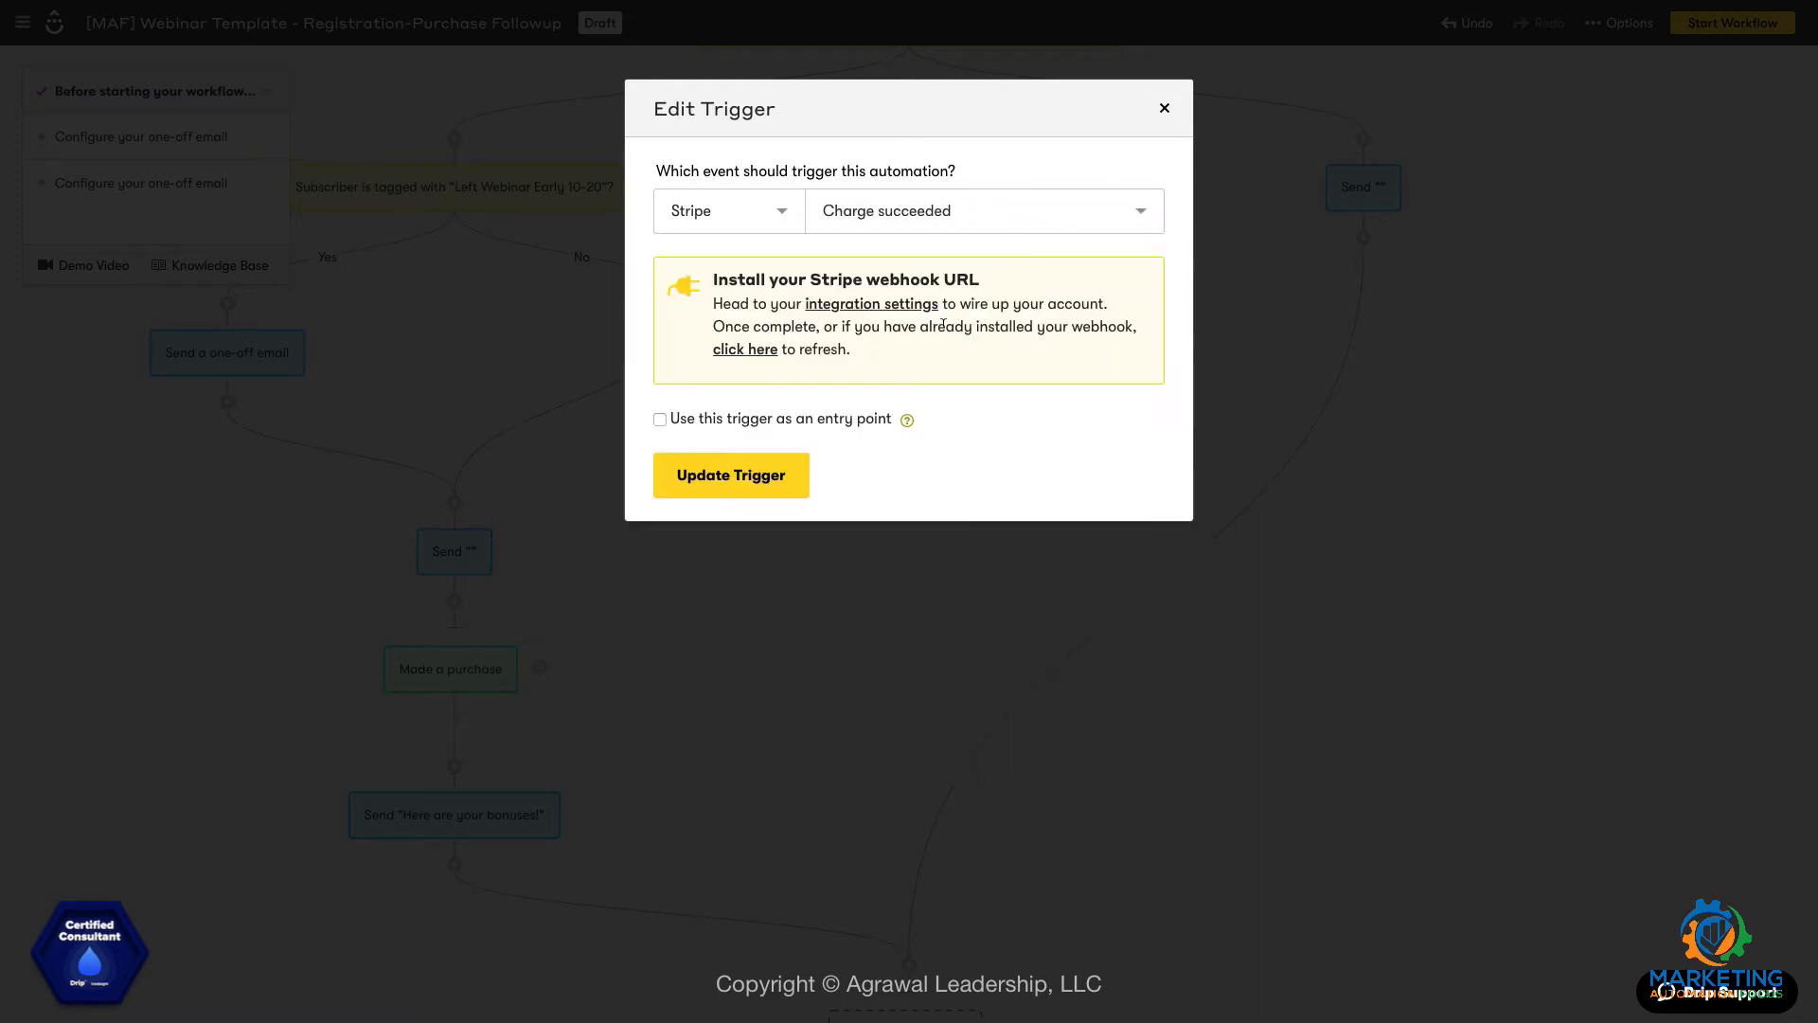
click(739, 476)
Add a second trigger beside the Stripe goal before the workflow exit, using PayPal's "Purchased item" event.
scroll(835, 587, down, 3)
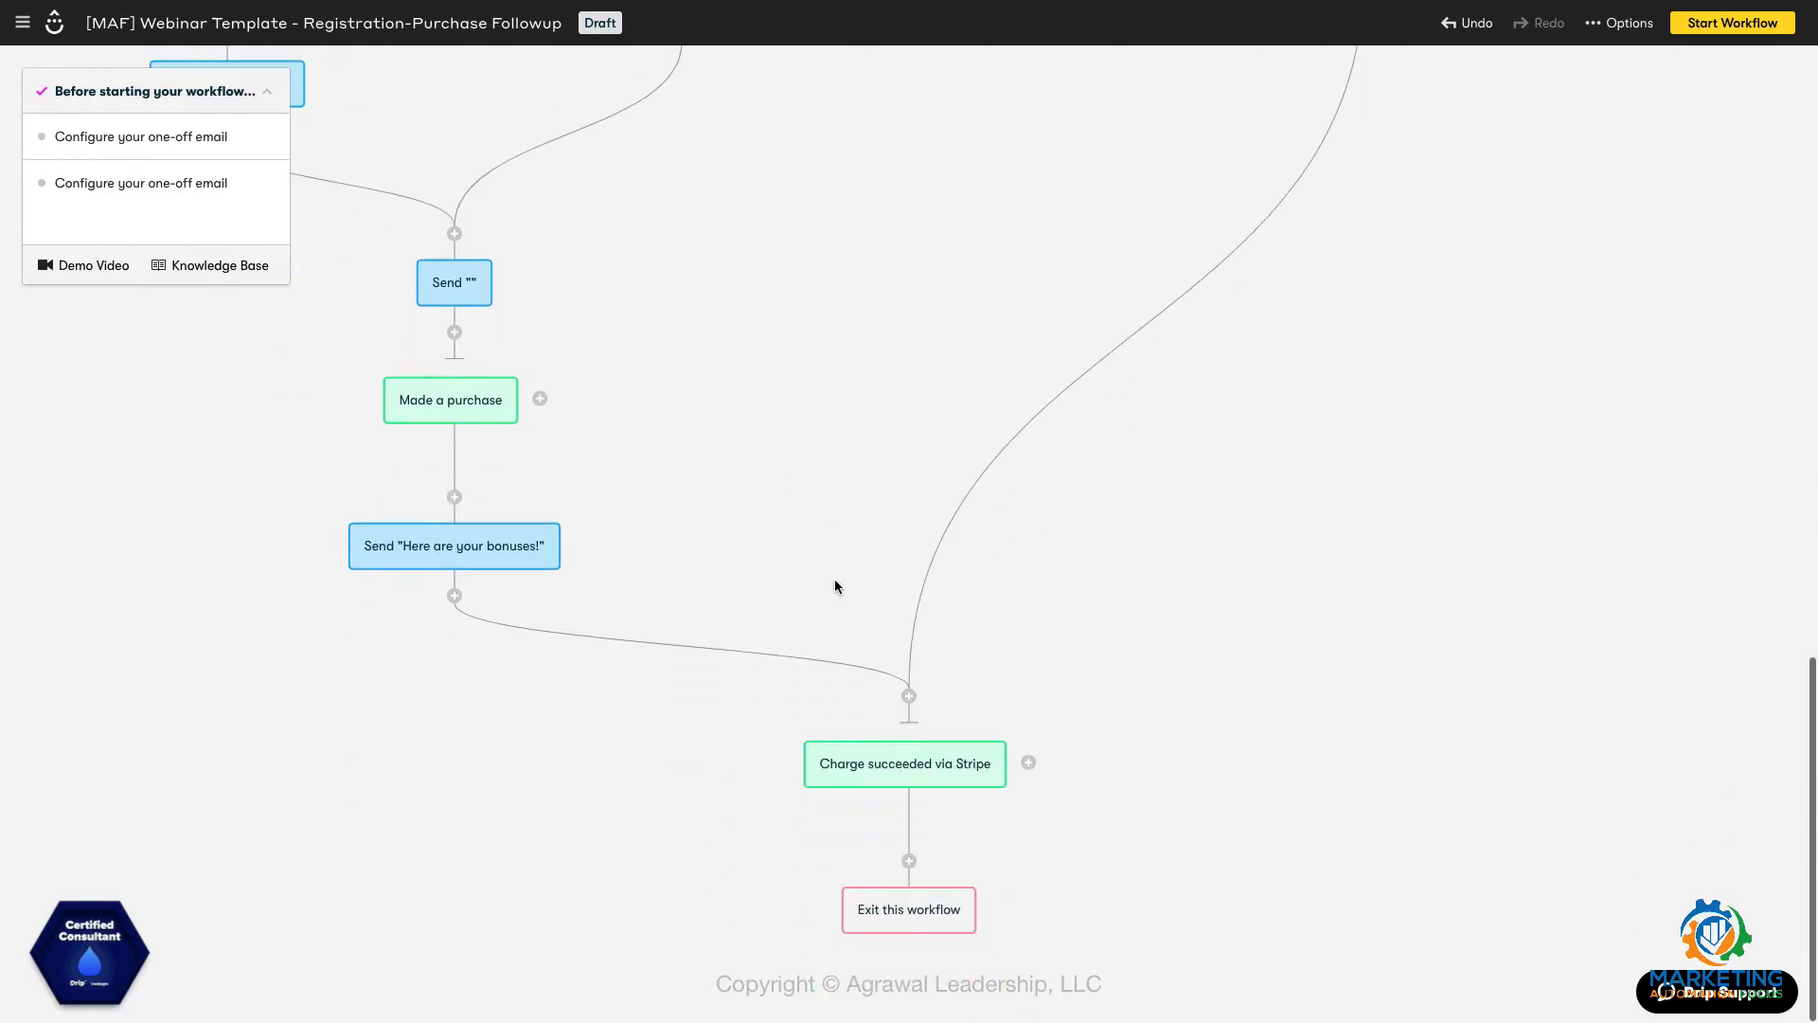
click(1028, 763)
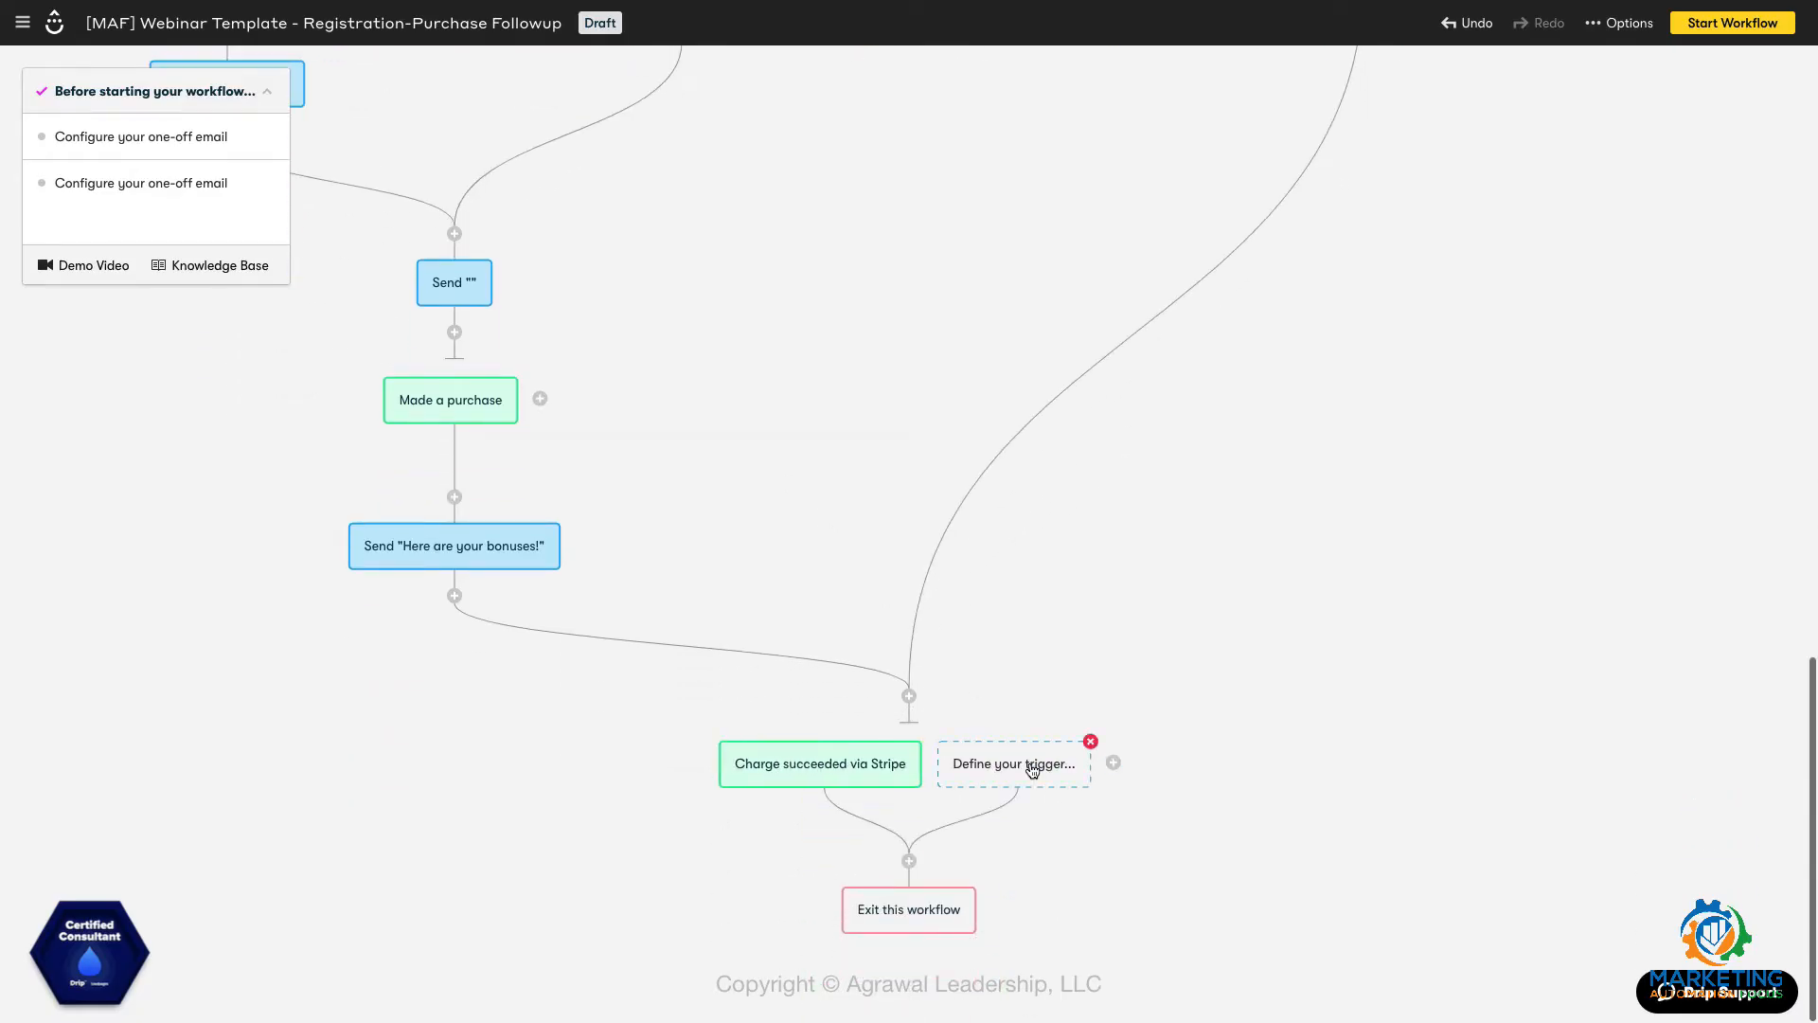
click(1032, 769)
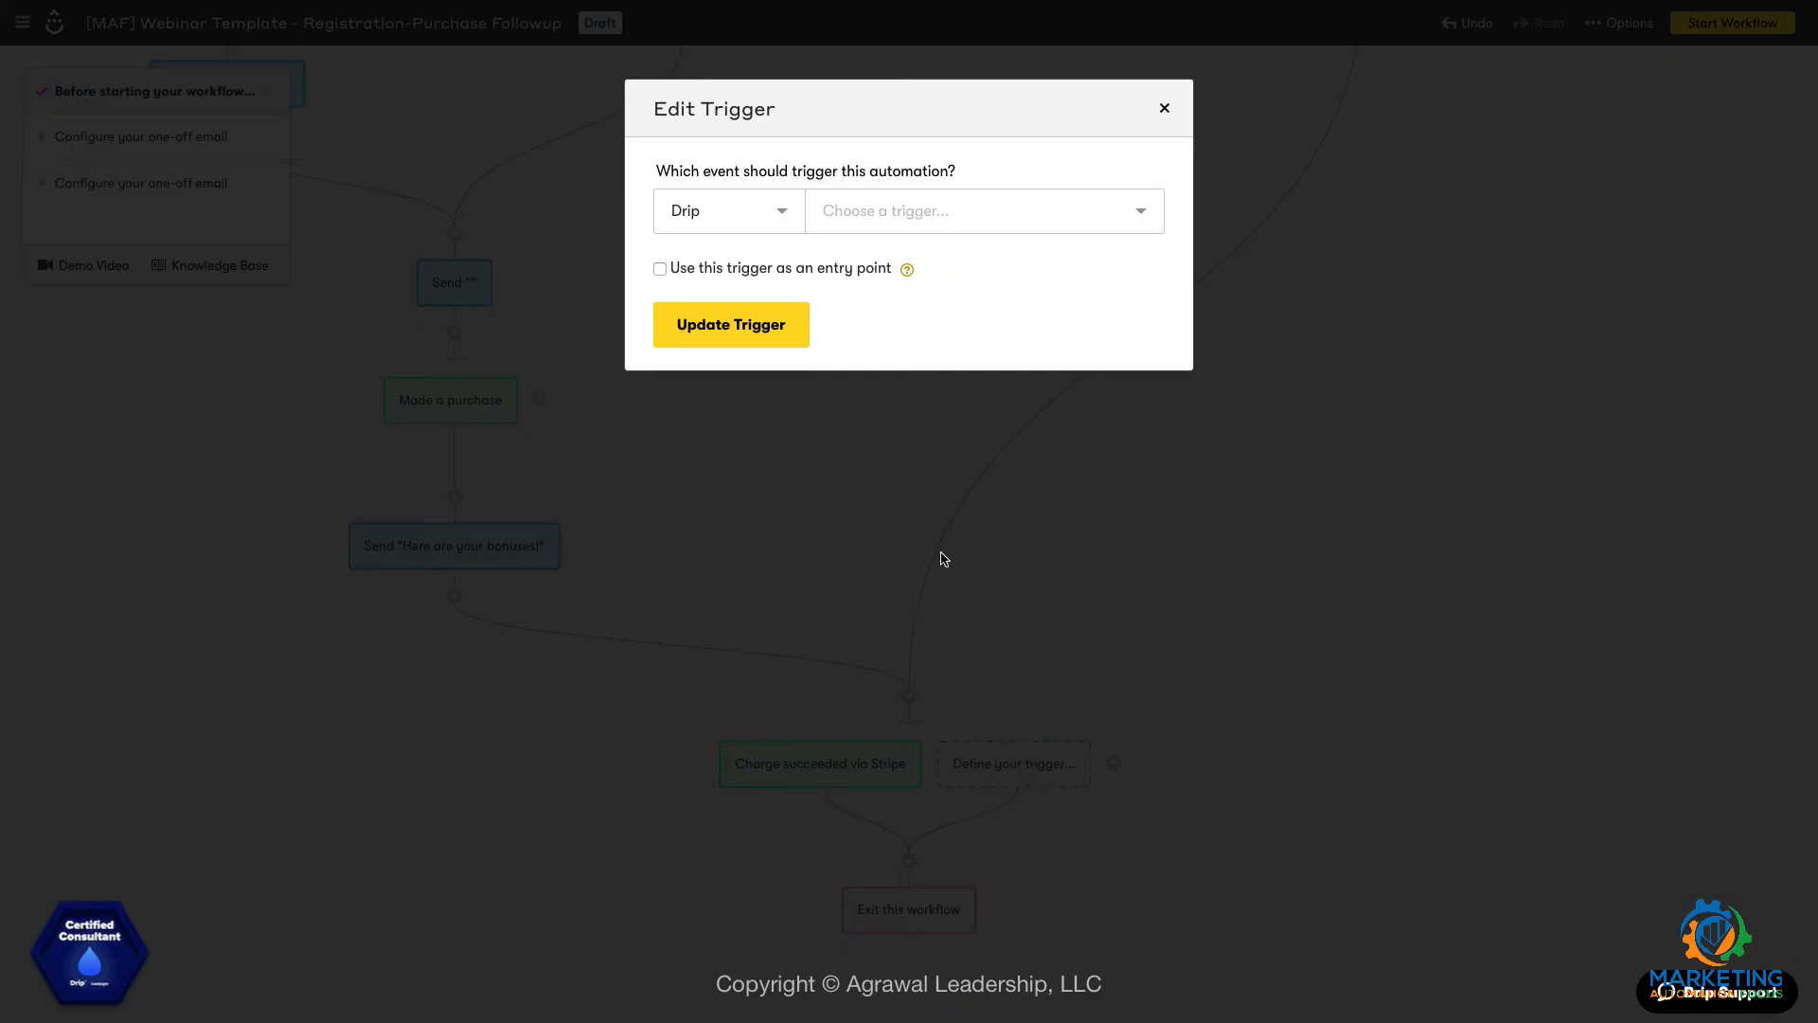
click(791, 212)
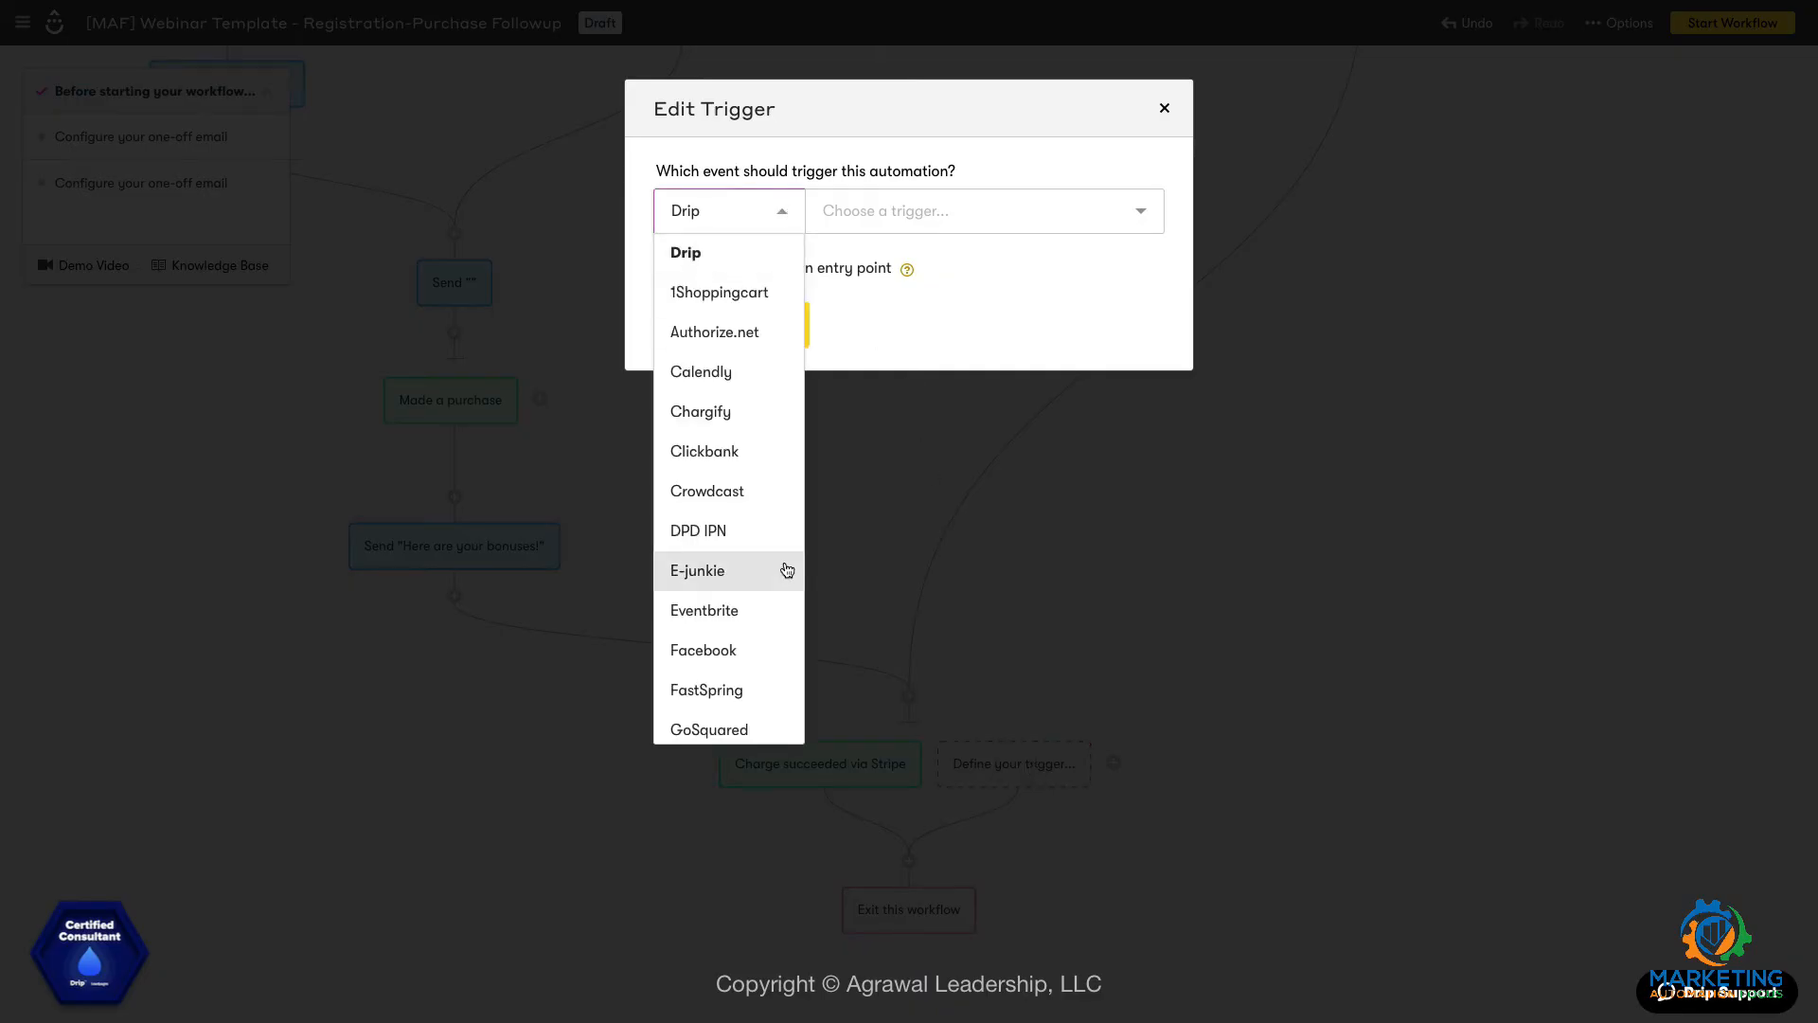
scroll(786, 568, down, 7)
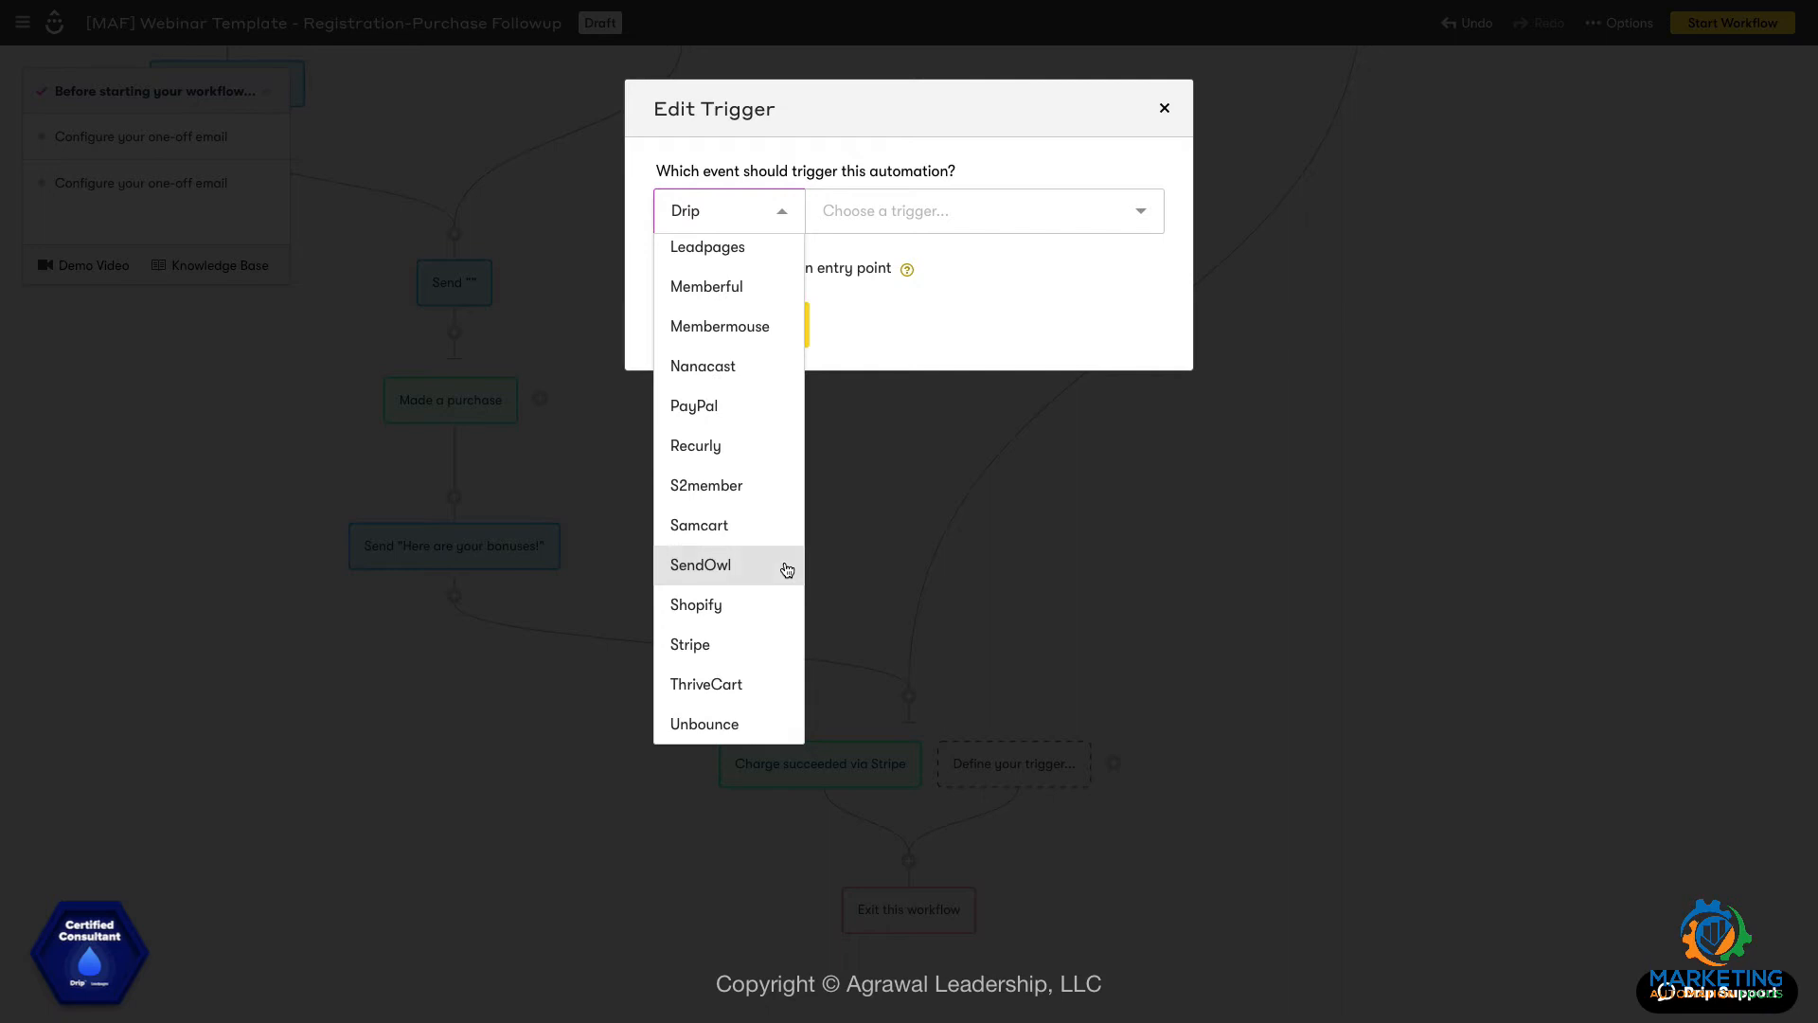
click(763, 413)
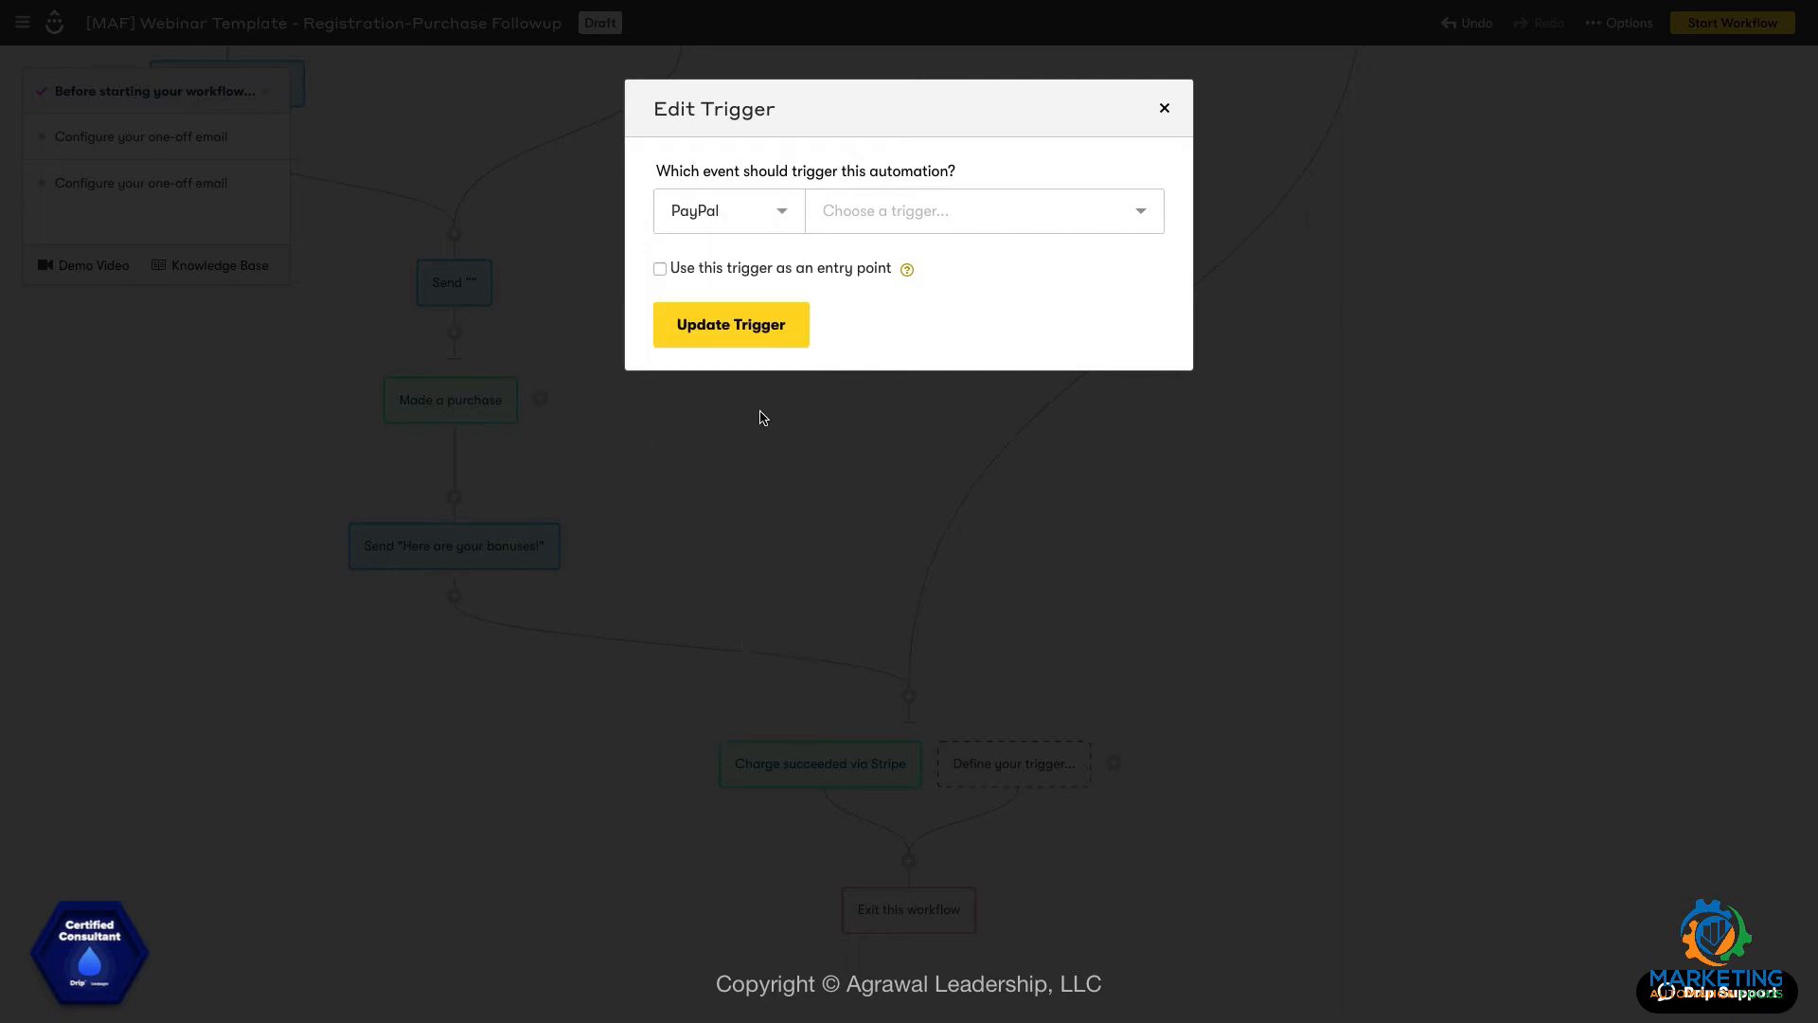
click(1083, 222)
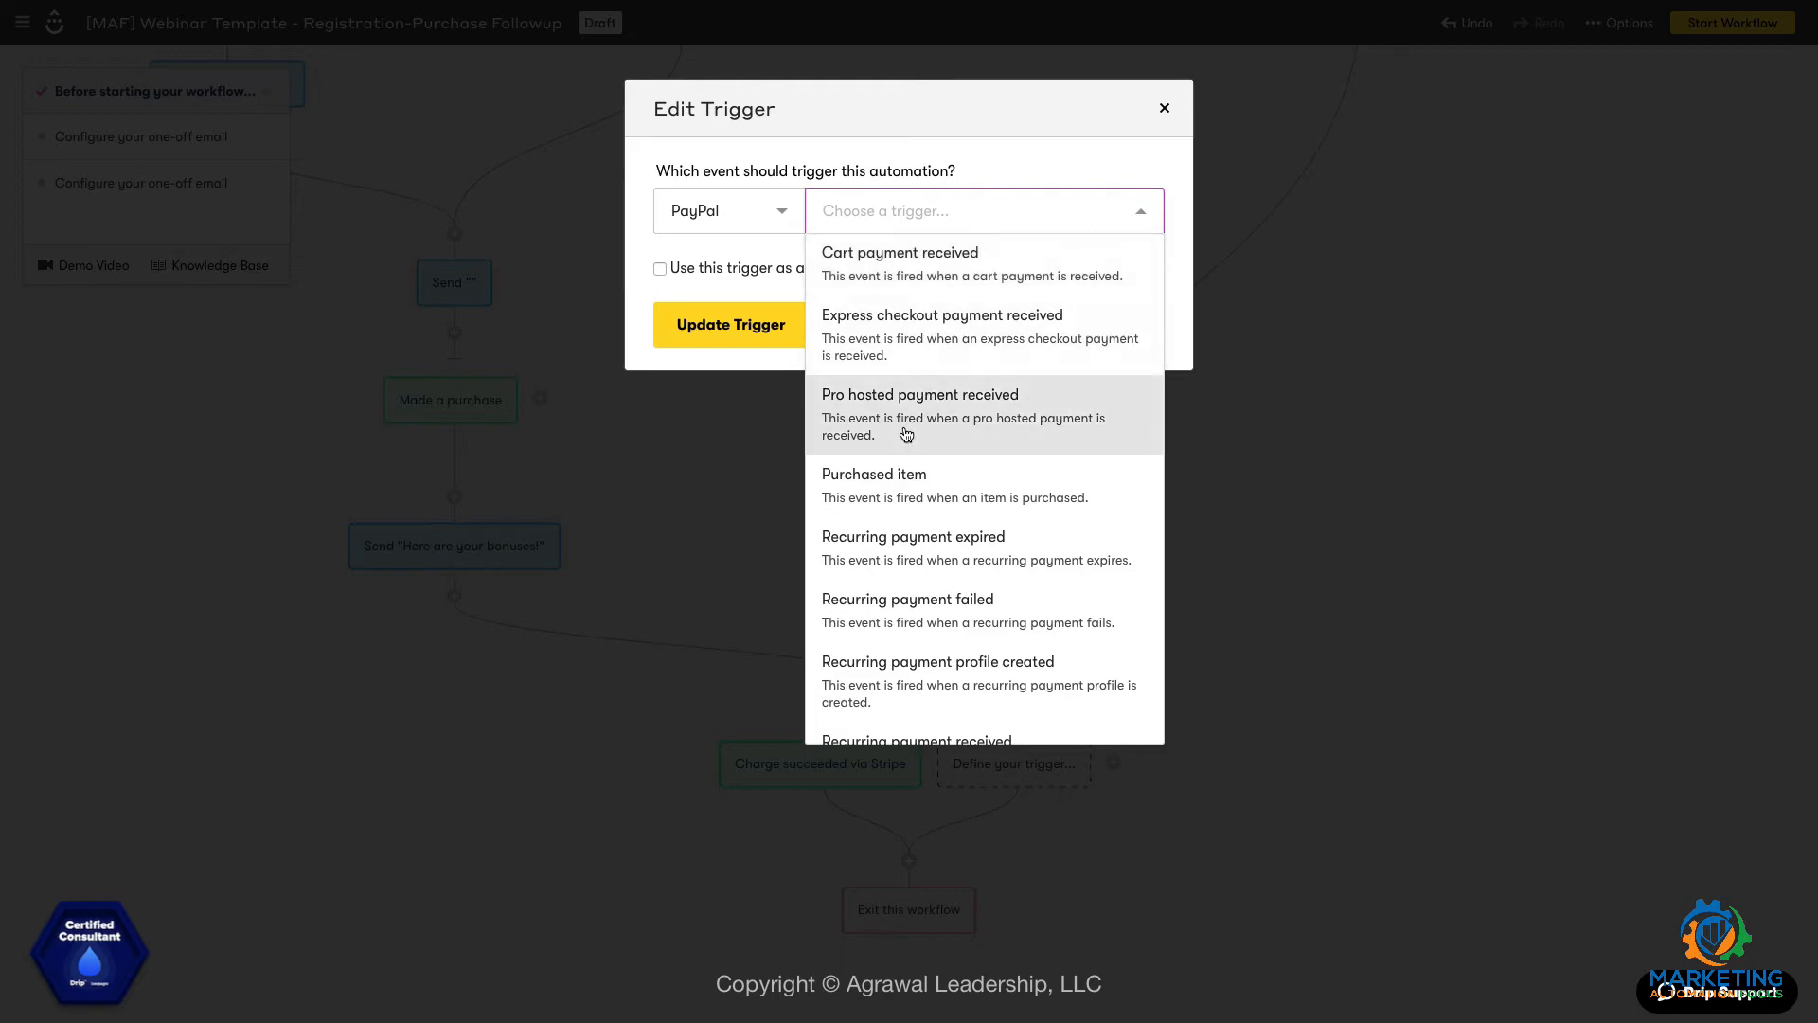
click(899, 480)
click(732, 330)
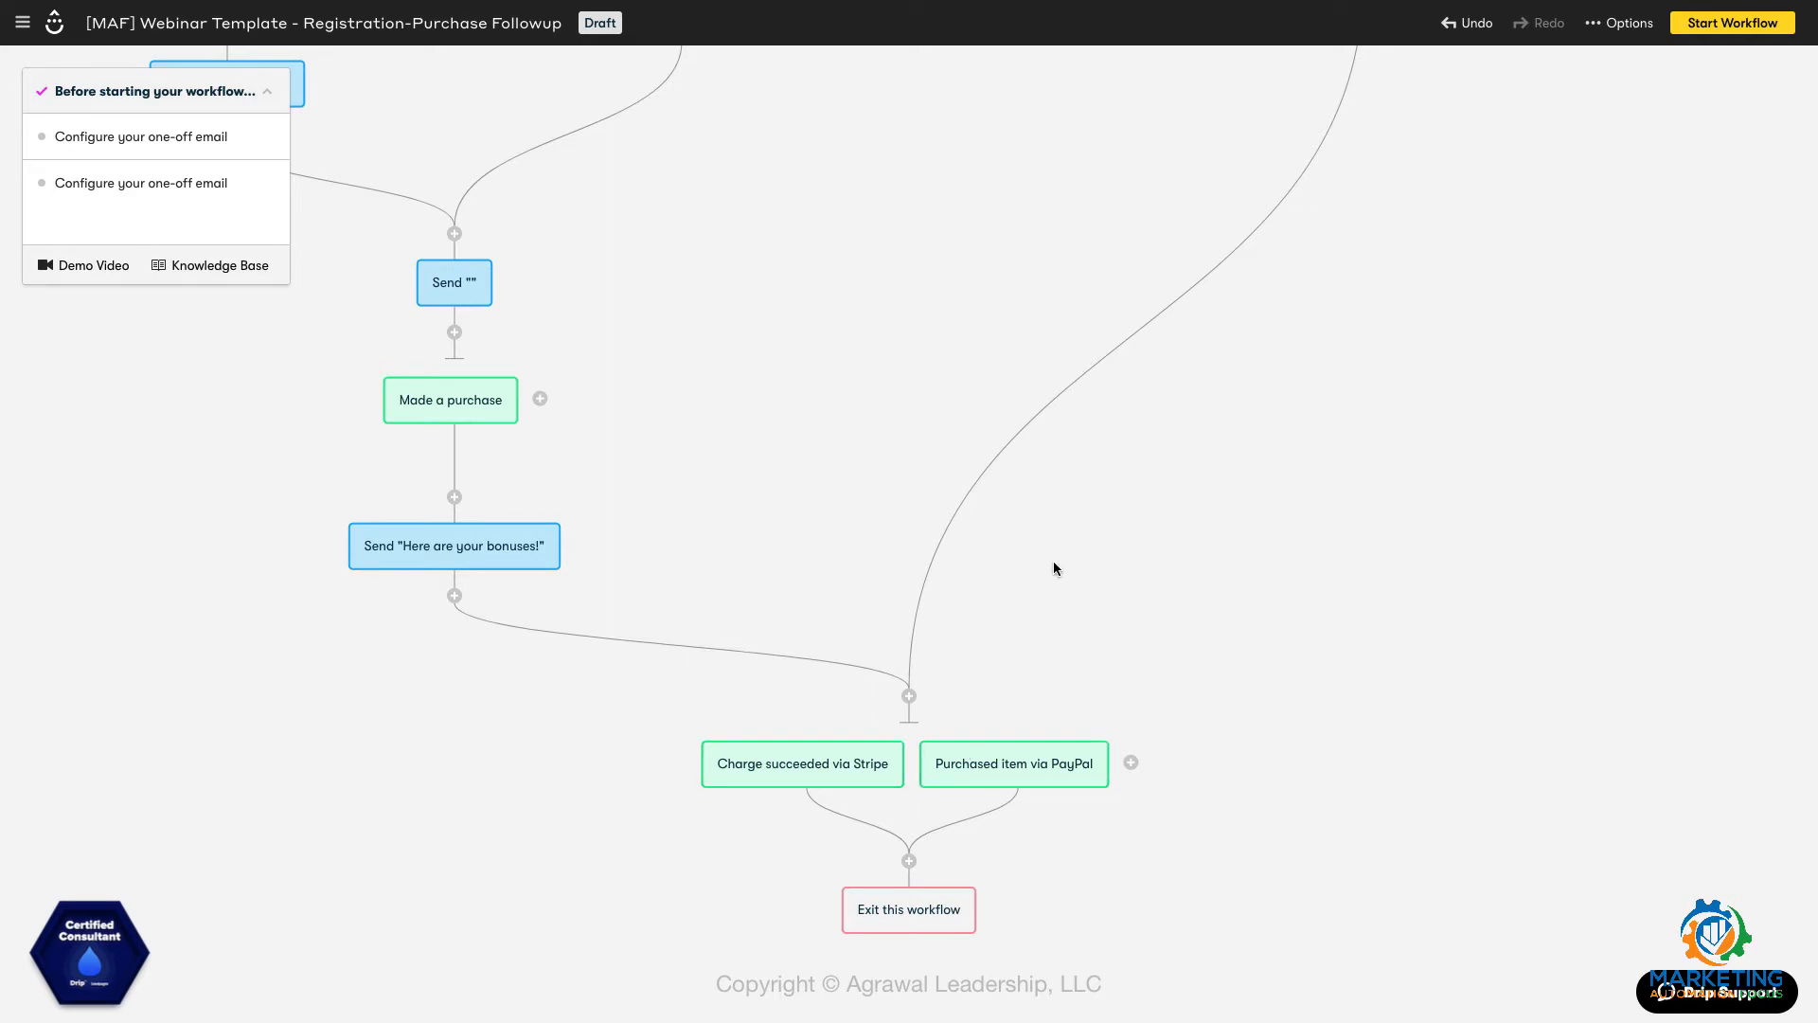
scroll(1054, 566, up, 1)
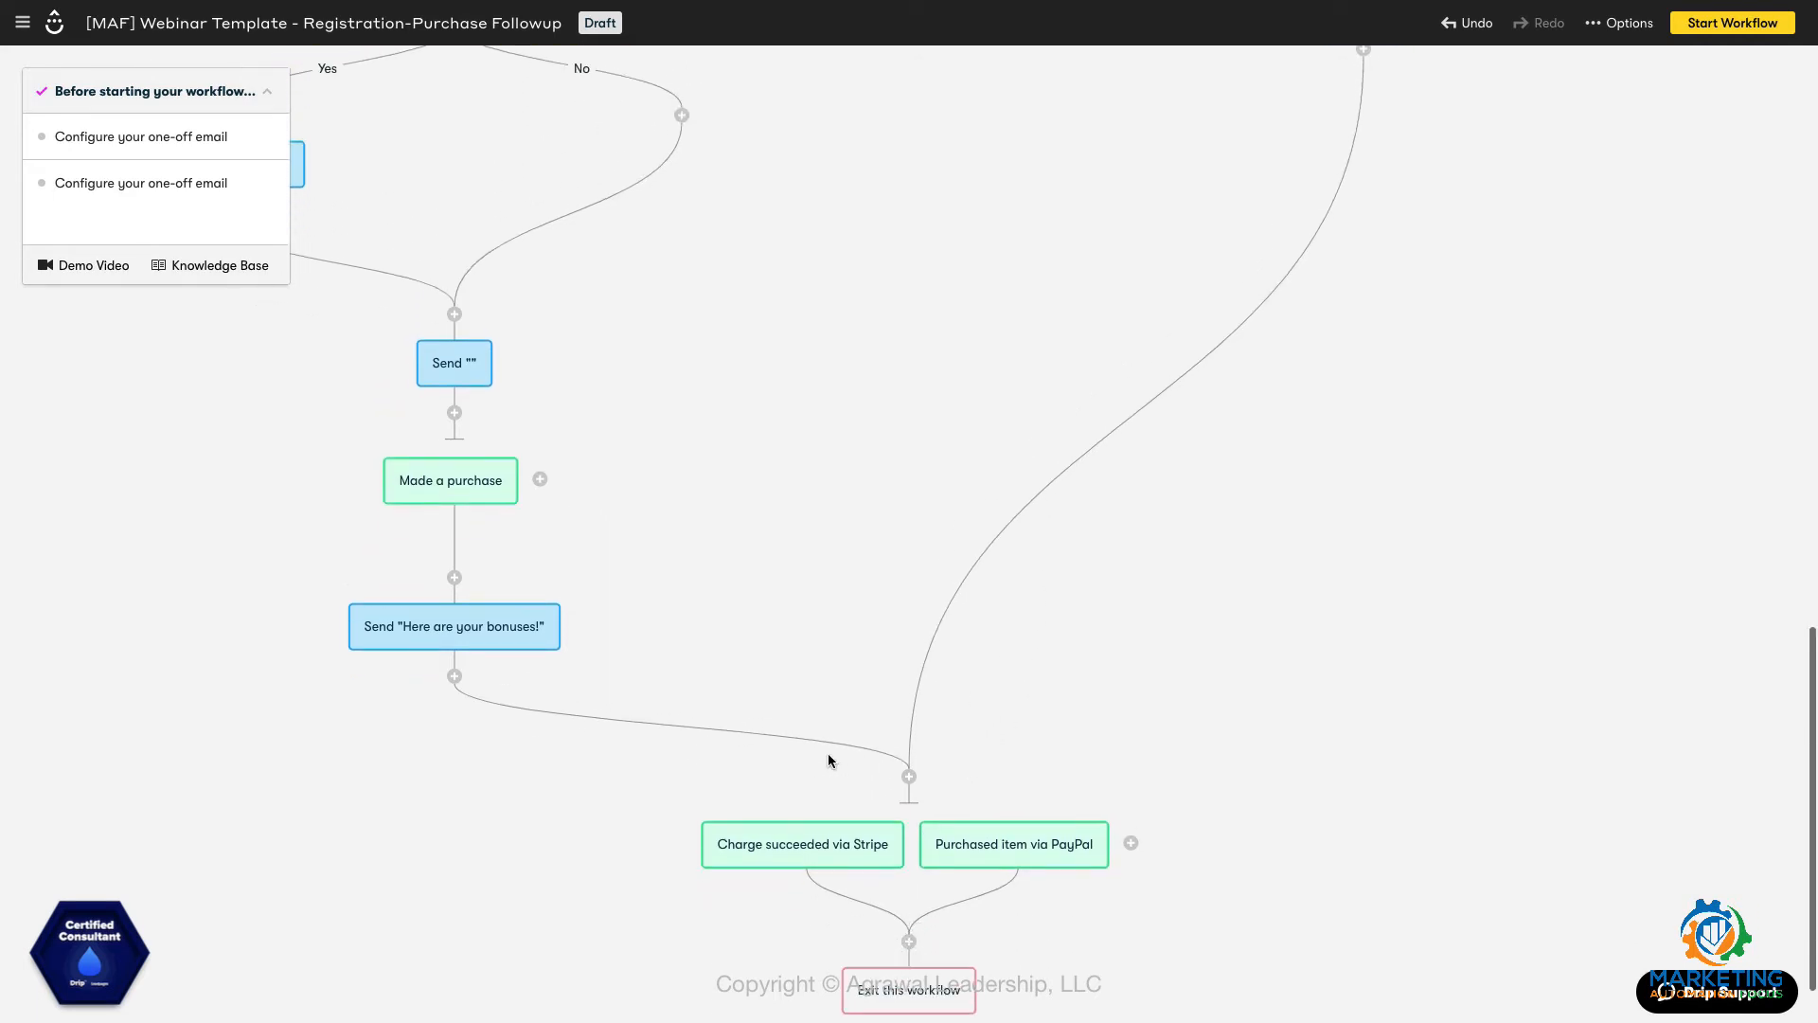
scroll(644, 547, up, 6)
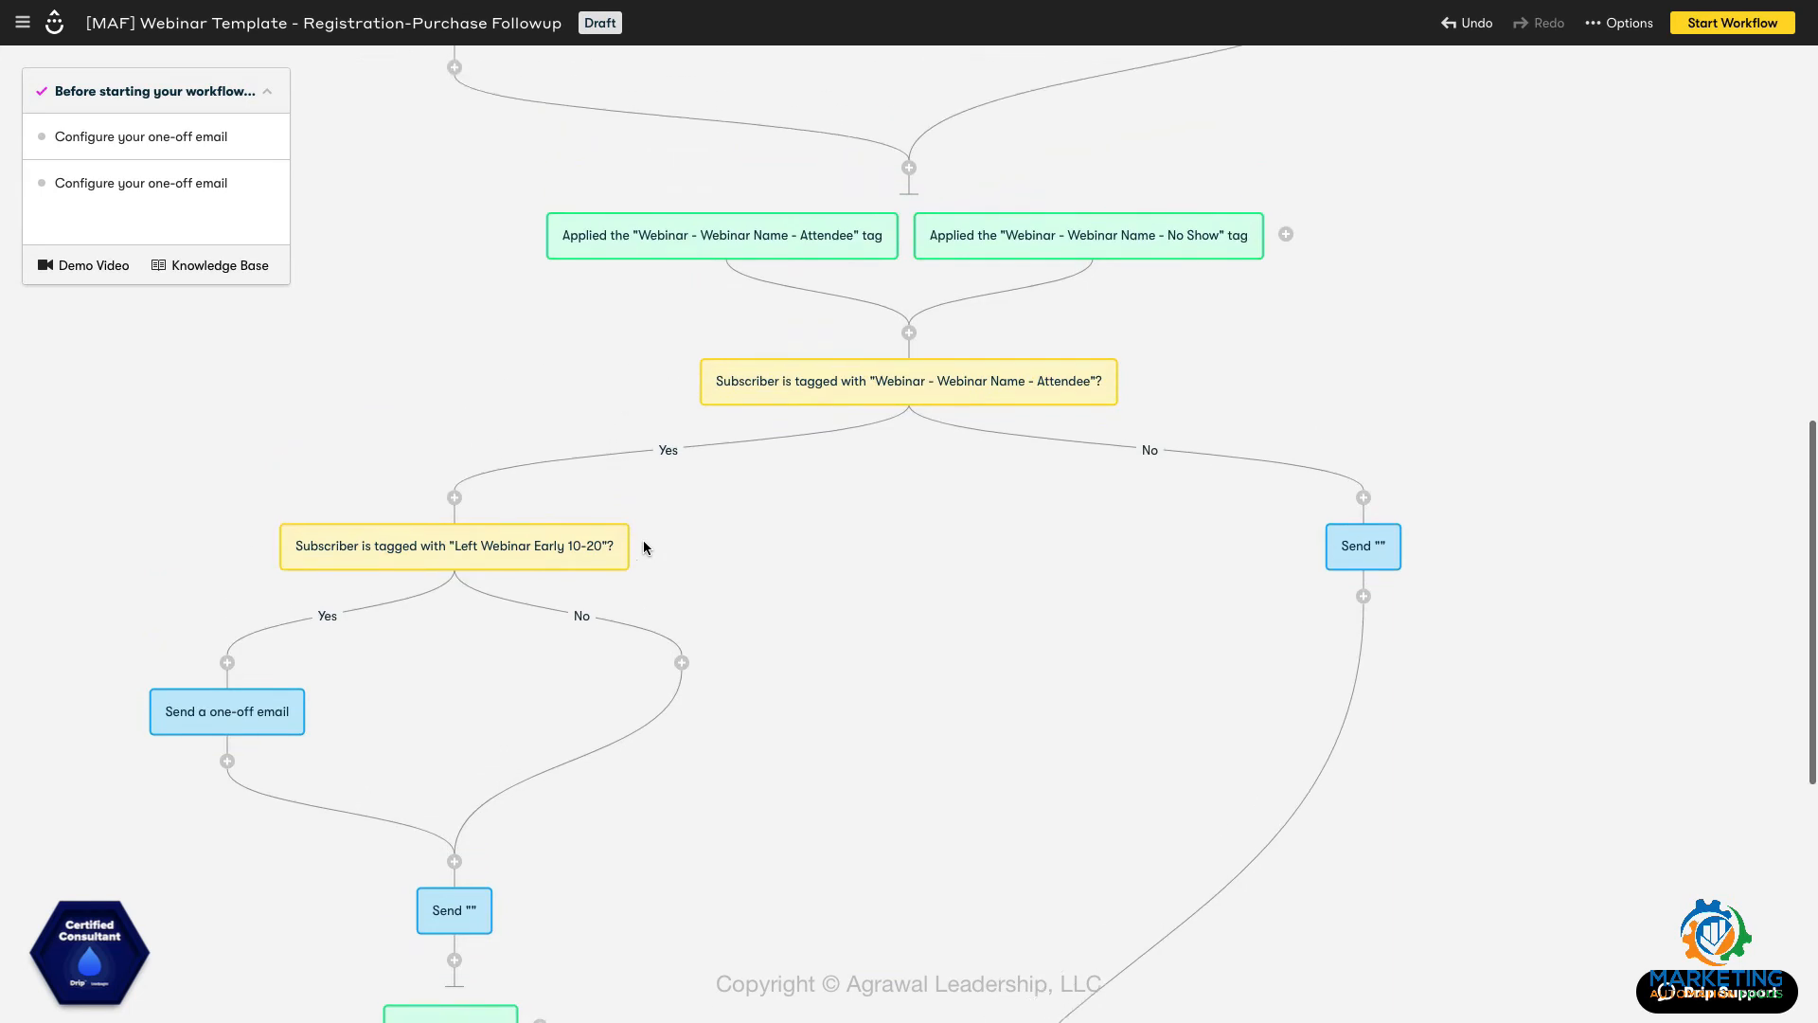